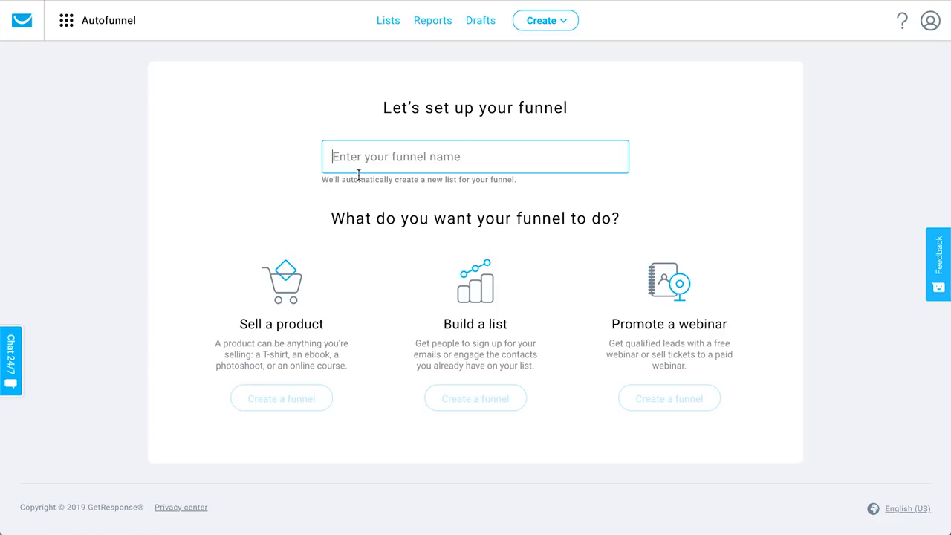
Step: Name the funnel "30 Day Bootcamp" and set it up as a full sales funnel for selling a product
type("30 Day ")
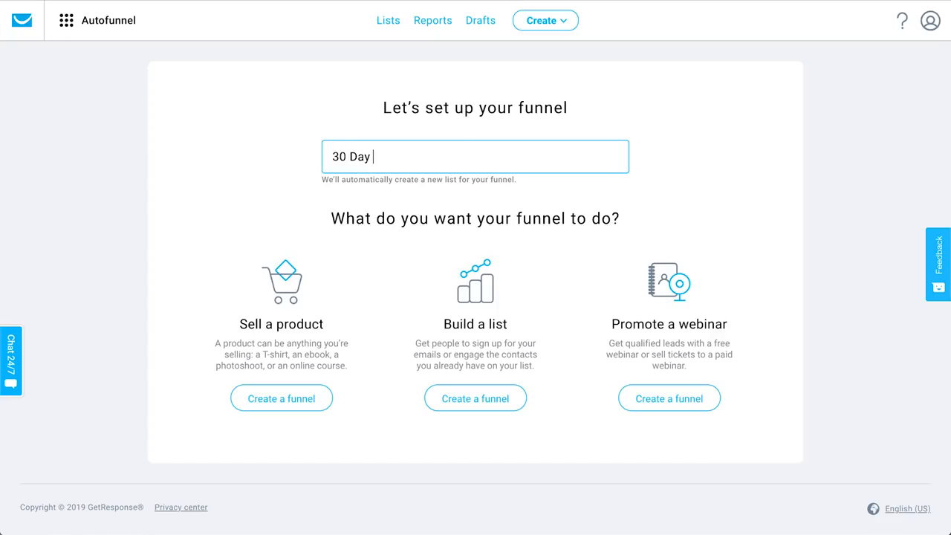
type("Bootcamp")
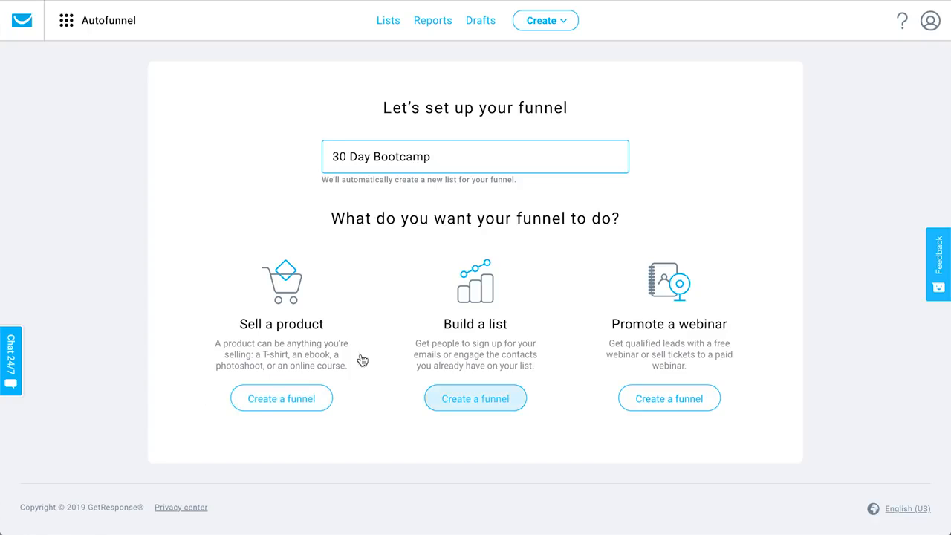
left_click(296, 403)
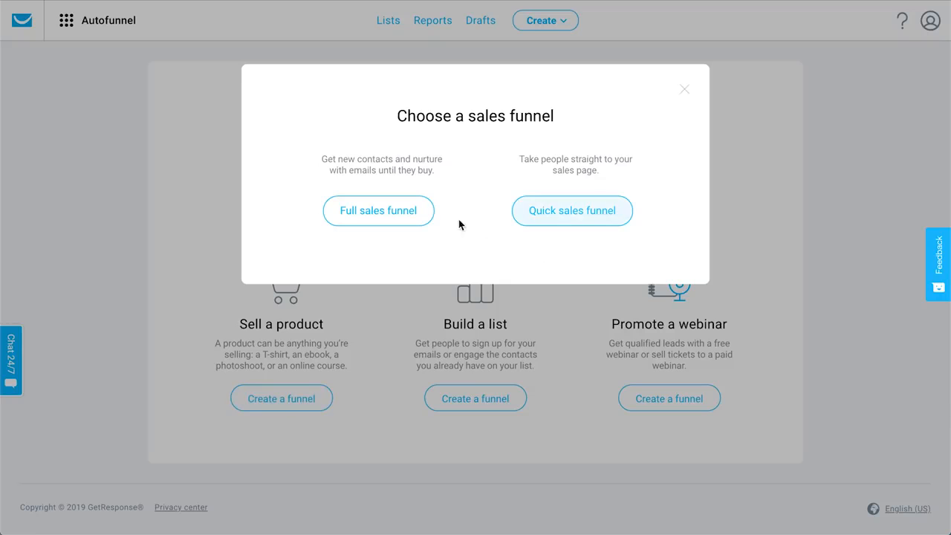
left_click(389, 212)
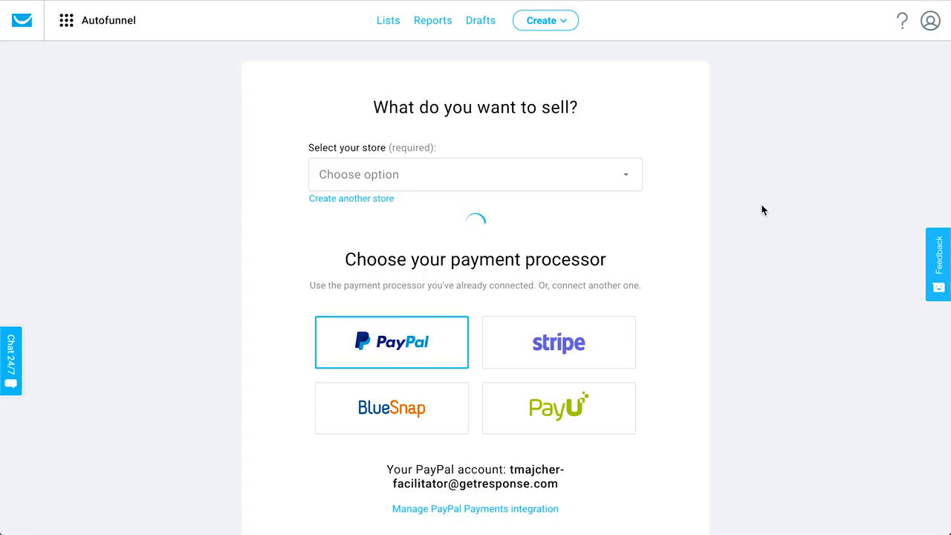
Step: Start creating another store and review the platforms offered for connecting an existing store
left_click(357, 199)
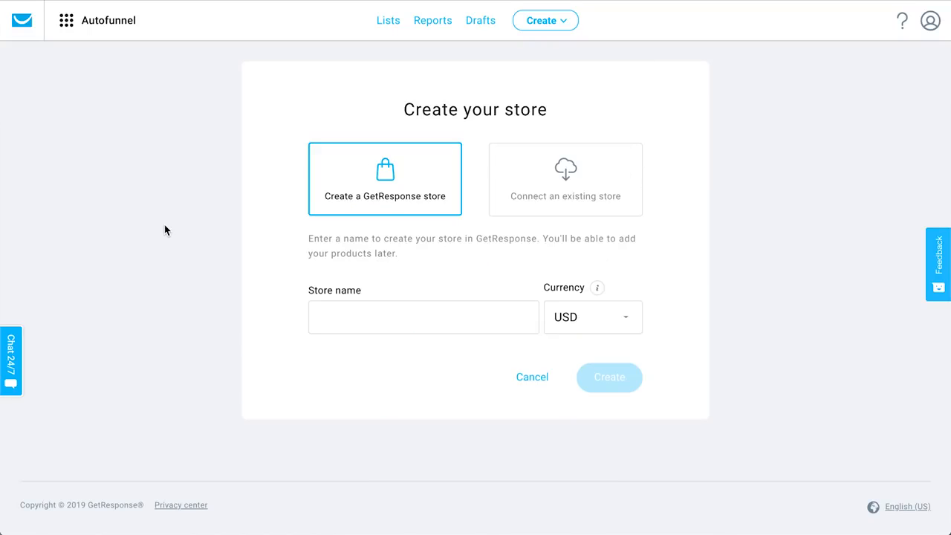
left_click(562, 202)
scroll(794, 403, "down", 2)
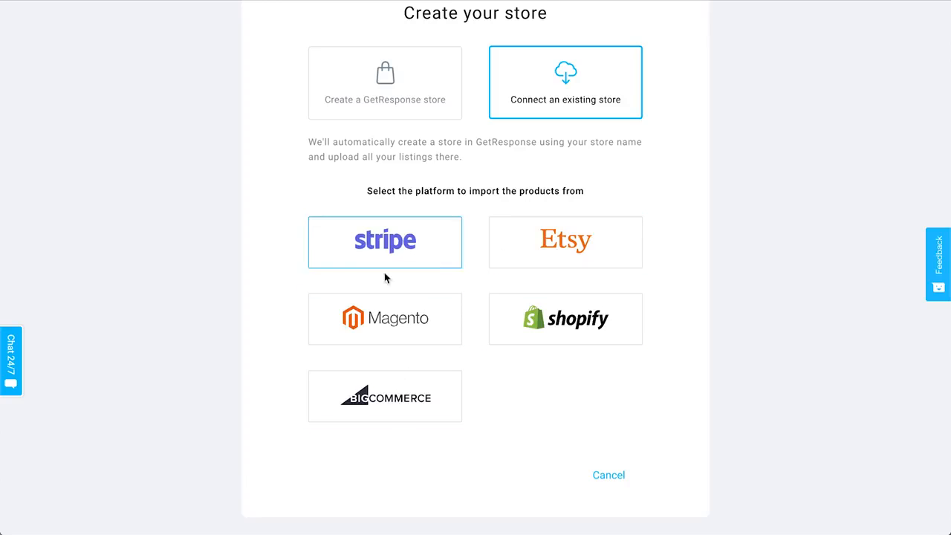
scroll(673, 338, "up", 1)
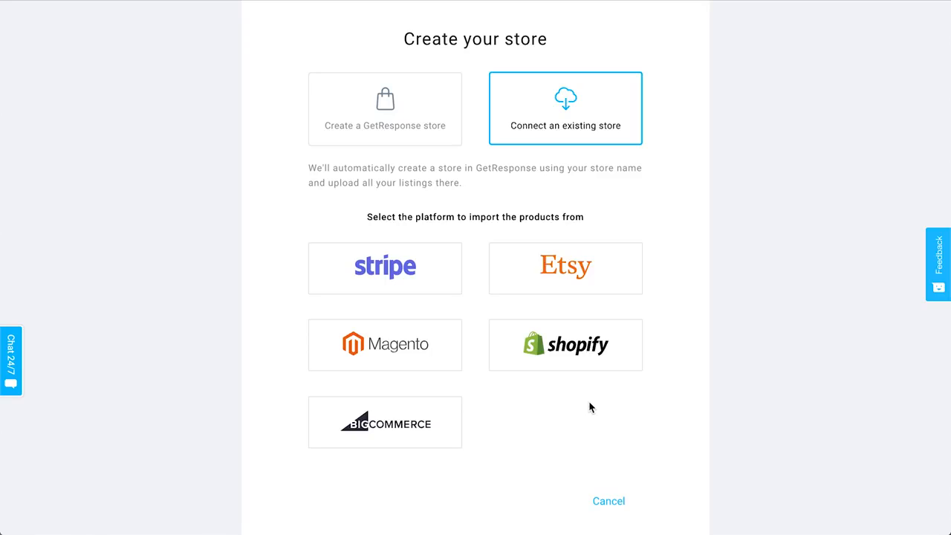
Step: Create a GetResponse store named "Bootcamp" instead of connecting an existing one
left_click(416, 136)
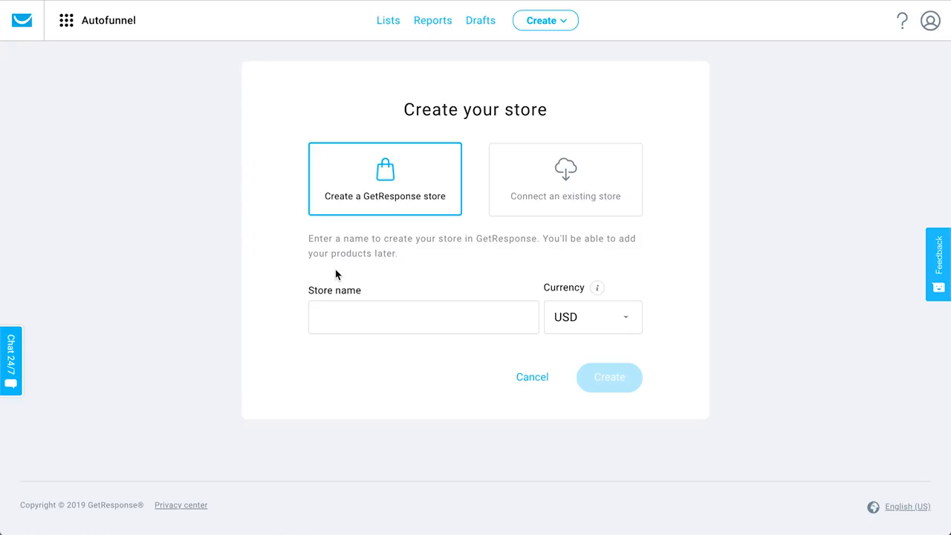
left_click(340, 318)
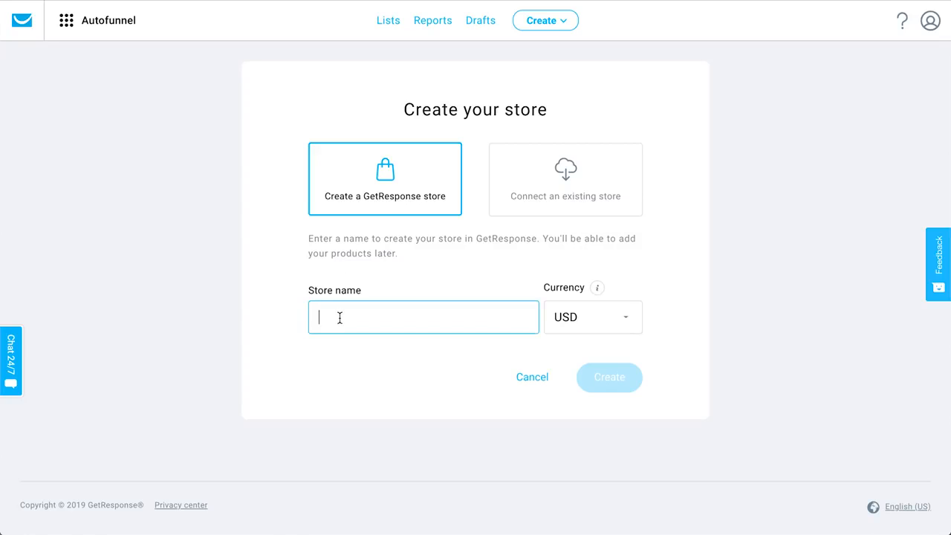
type("Bootcamp")
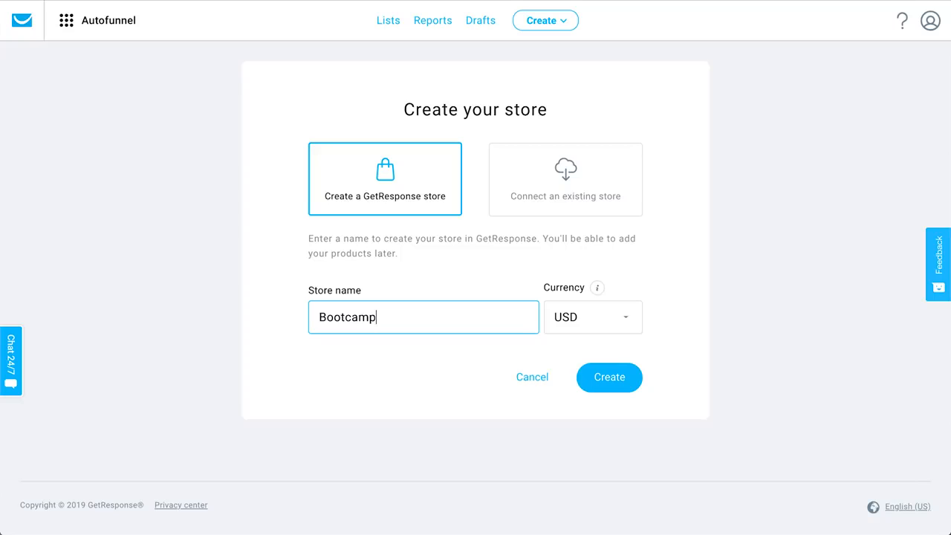
left_click(612, 386)
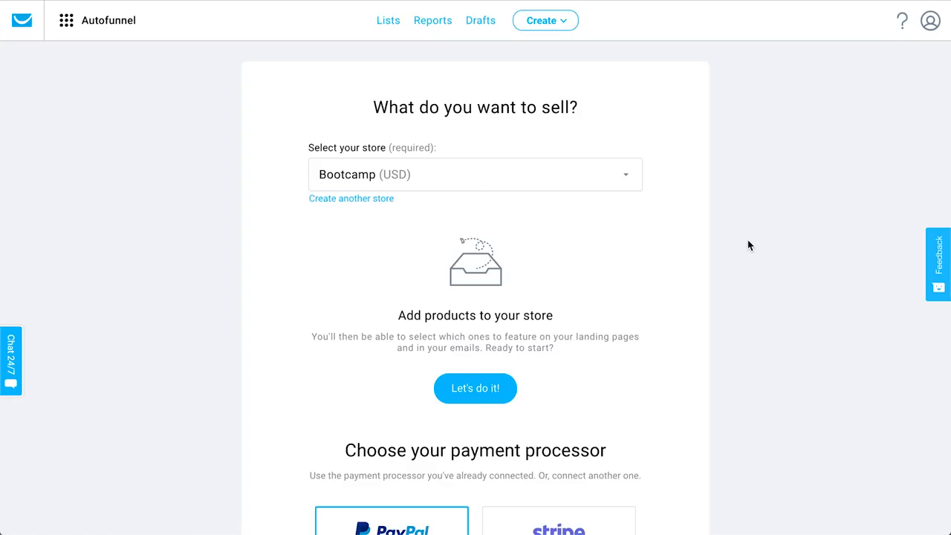
Step: Start adding a product to the Bootcamp store and set its type to Online course
scroll(748, 239, "down", 2)
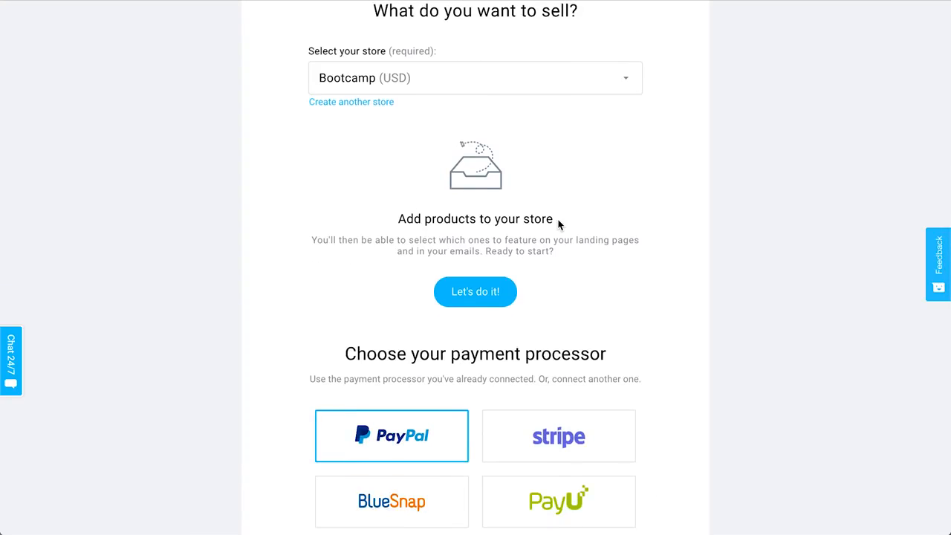
left_click(482, 294)
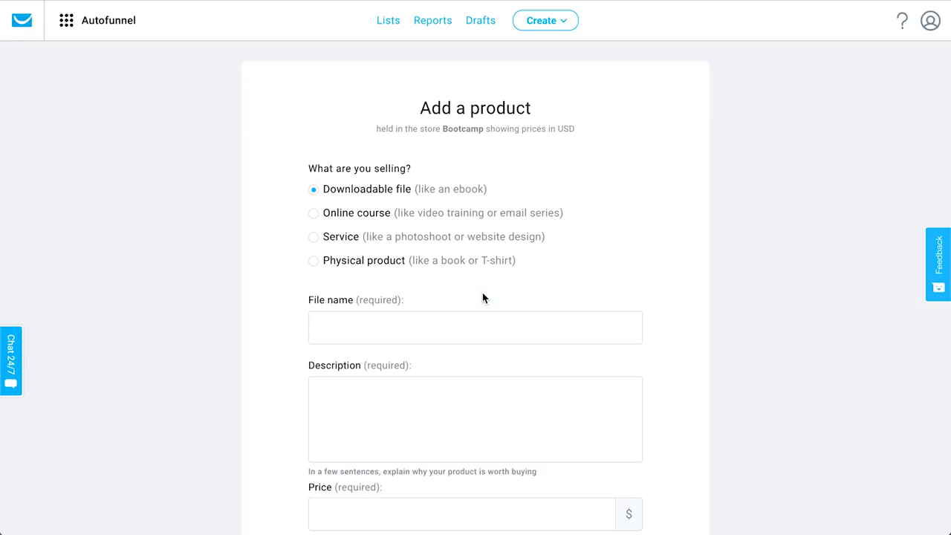
scroll(482, 294, "down", 1)
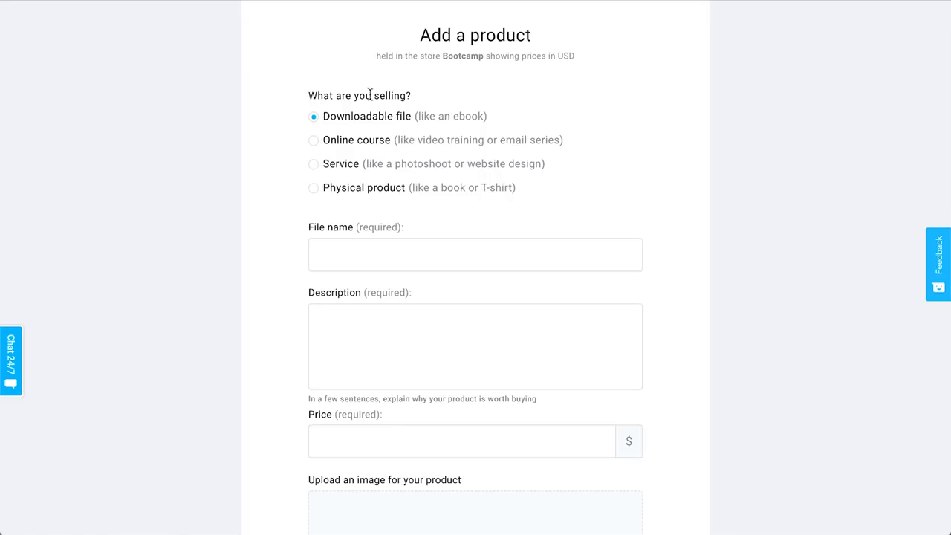
left_click(346, 146)
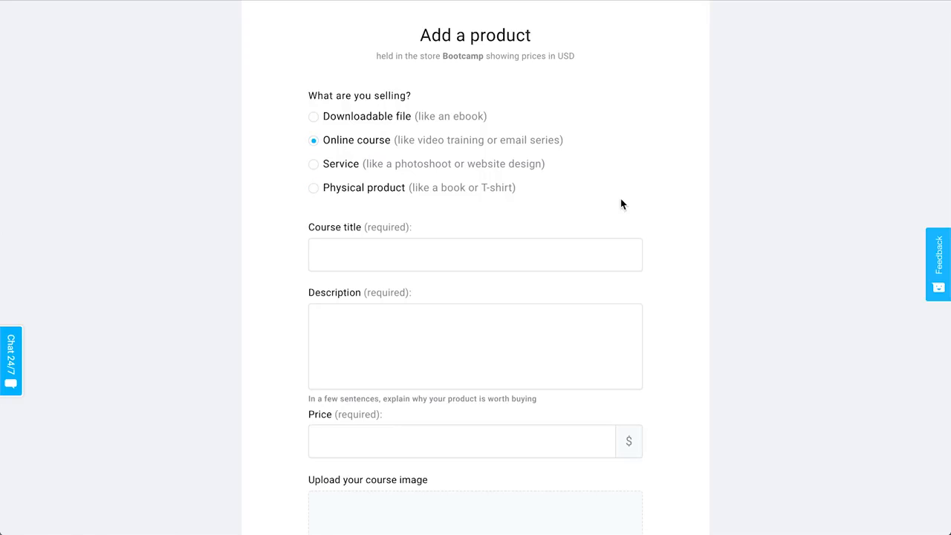
Step: Enter "30 Day Bootcamp" as the course title
scroll(724, 175, "down", 1)
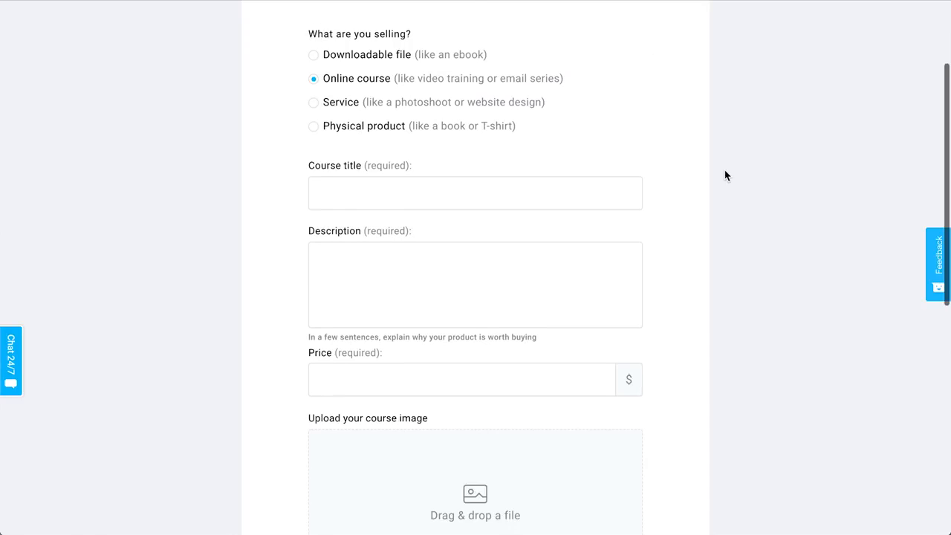
scroll(724, 175, "up", 2)
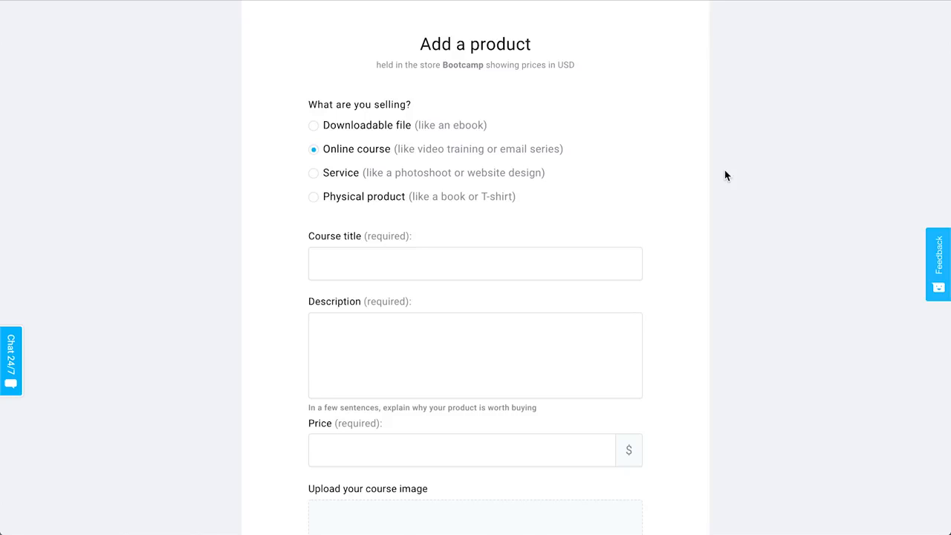
left_click(503, 263)
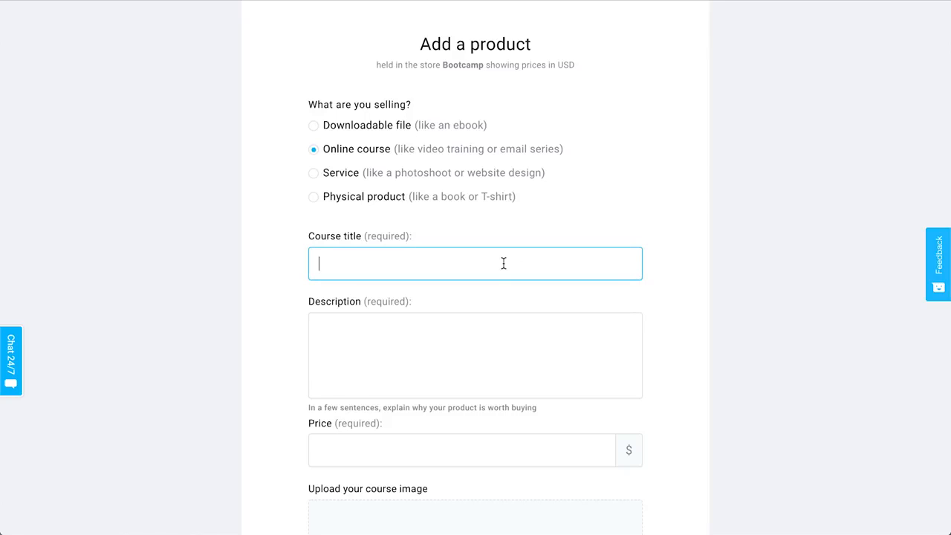
scroll(503, 263, "down", 3)
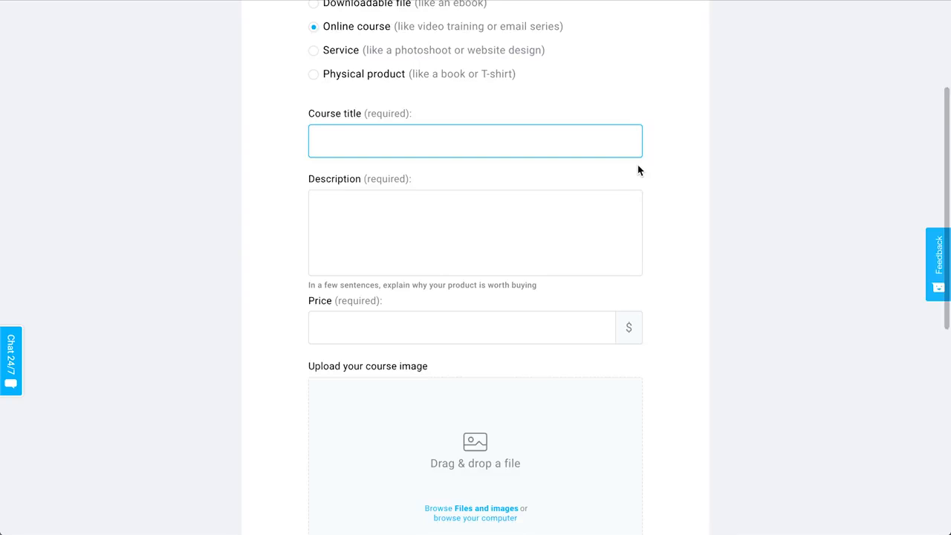
scroll(637, 170, "down", 1)
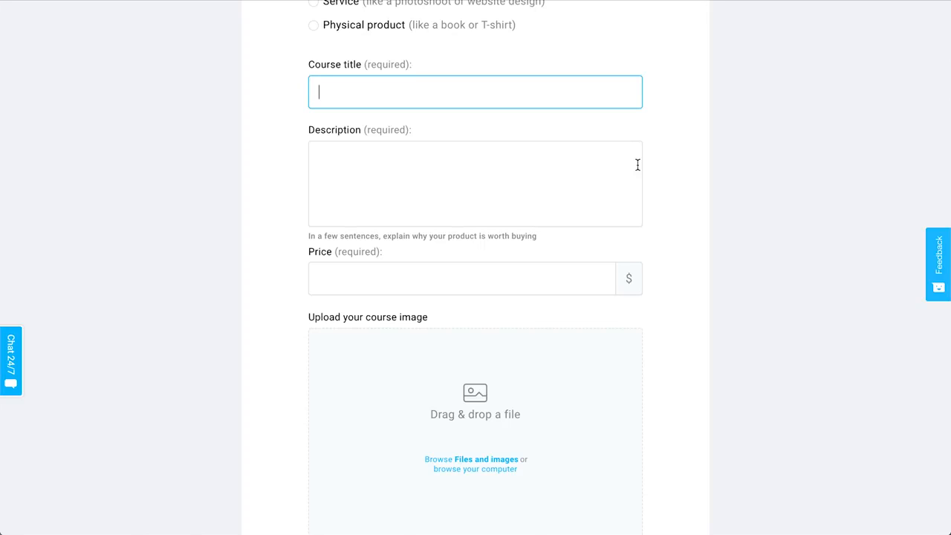
type("30 Day Bootcamp")
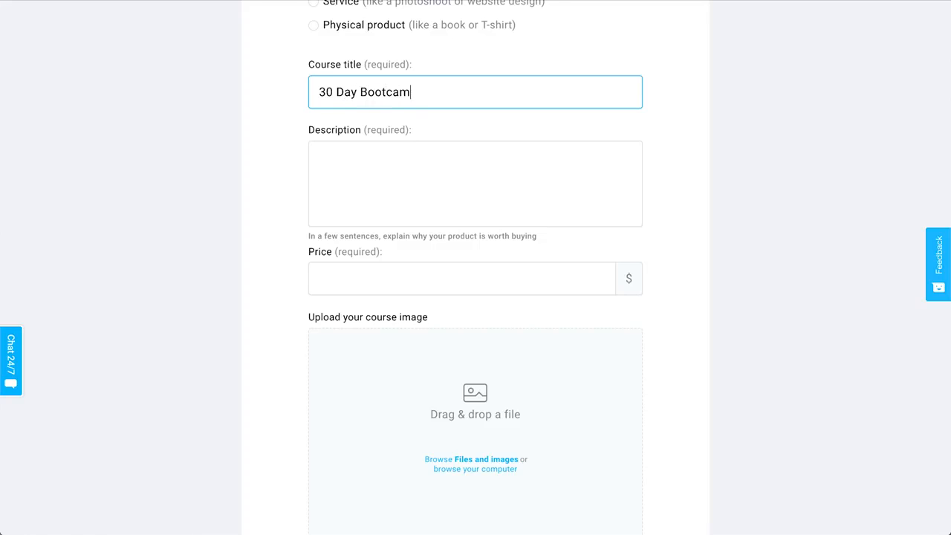
Step: Copy "Personalized, one-on-one online training sessions." from the 30 Day Bootcamp note into the course description and remove the trailing blank lines
left_click(517, 193)
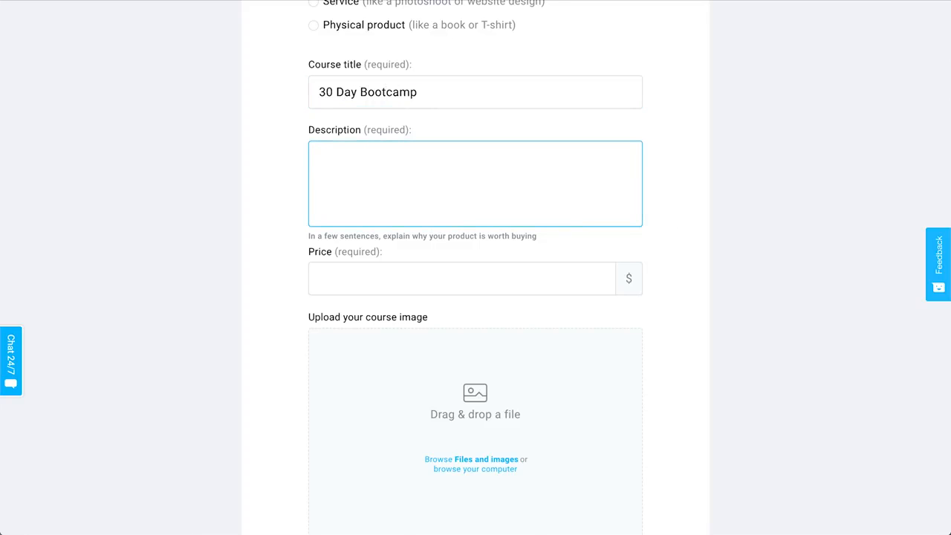
key("super+Tab")
triple_click(394, 84)
key("super+c")
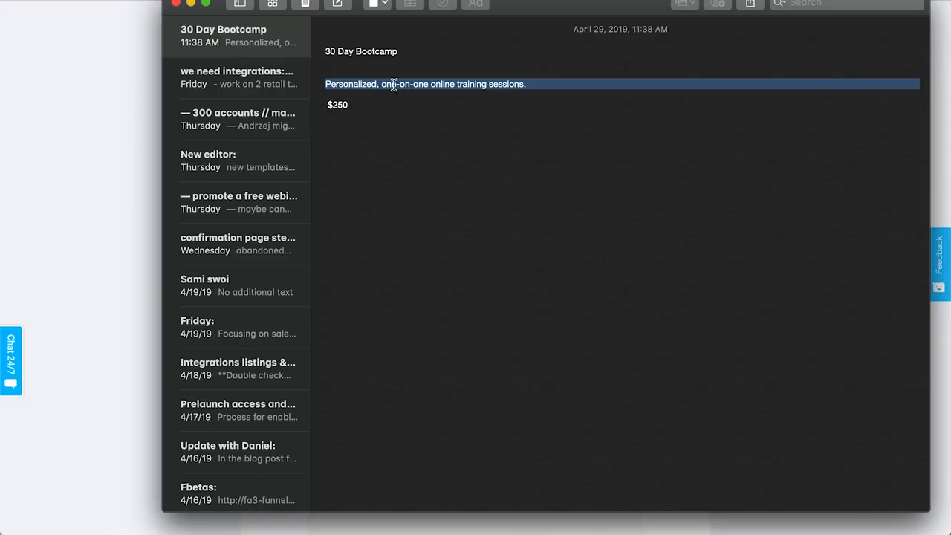
left_click(75, 124)
key("super+v")
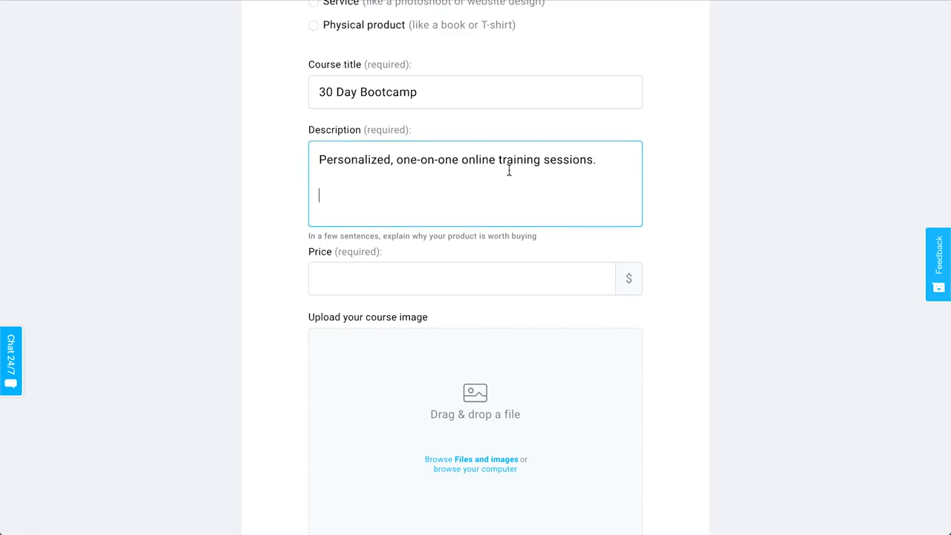
key("BackSpace")
Step: Set the course price to 250.00 dollars
scroll(550, 121, "down", 1)
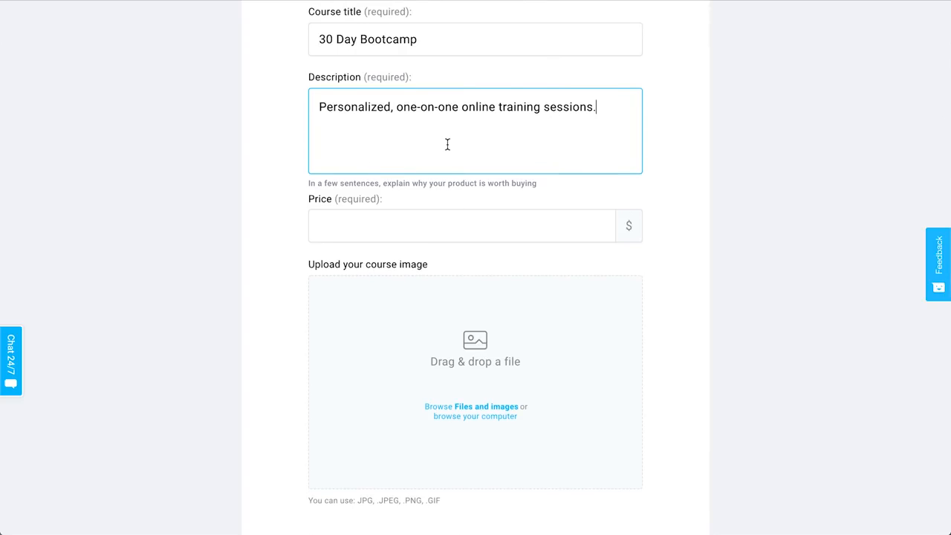
scroll(461, 349, "down", 2)
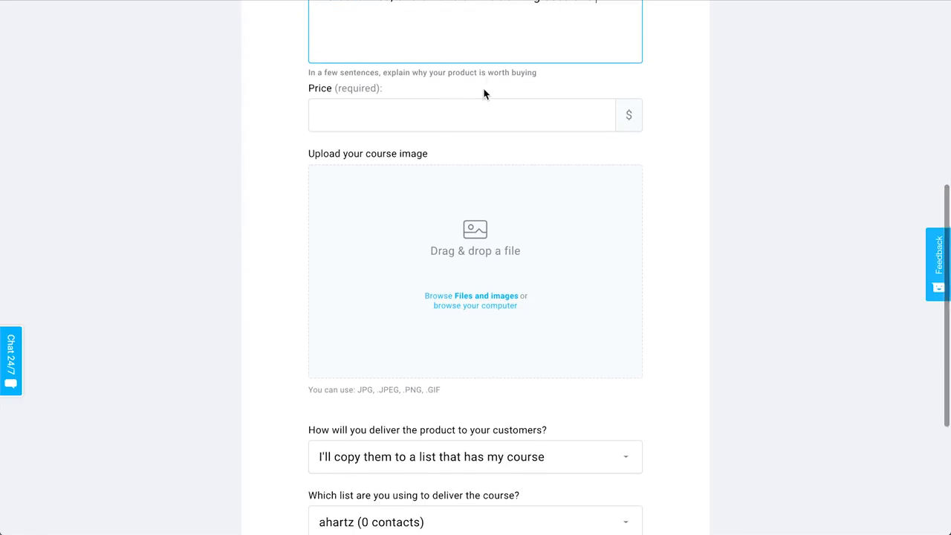
left_click(476, 111)
type("250.00")
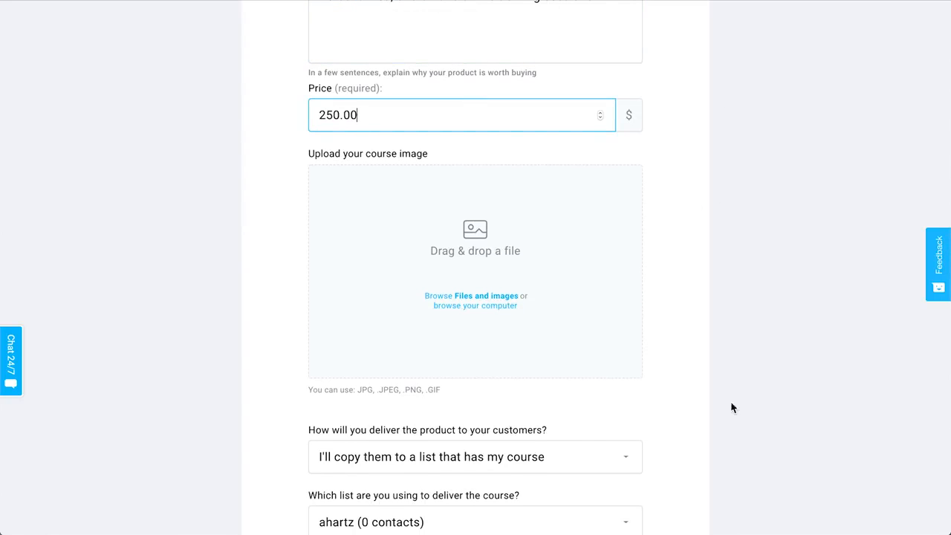
left_click(684, 339)
Step: Upload Bootcamp.jpg from the computer's Desktop as the course image and confirm its crop
scroll(684, 339, "down", 2)
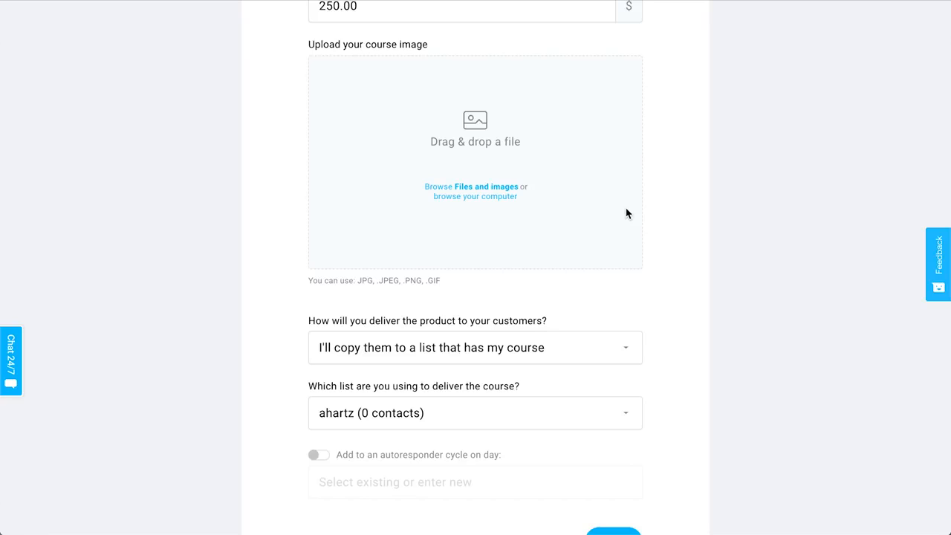
left_click(488, 197)
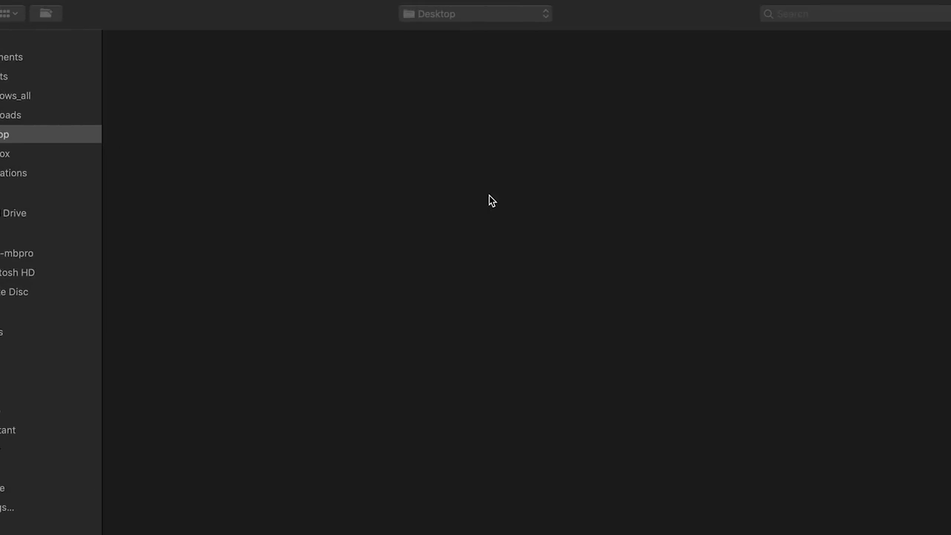
left_click(414, 72)
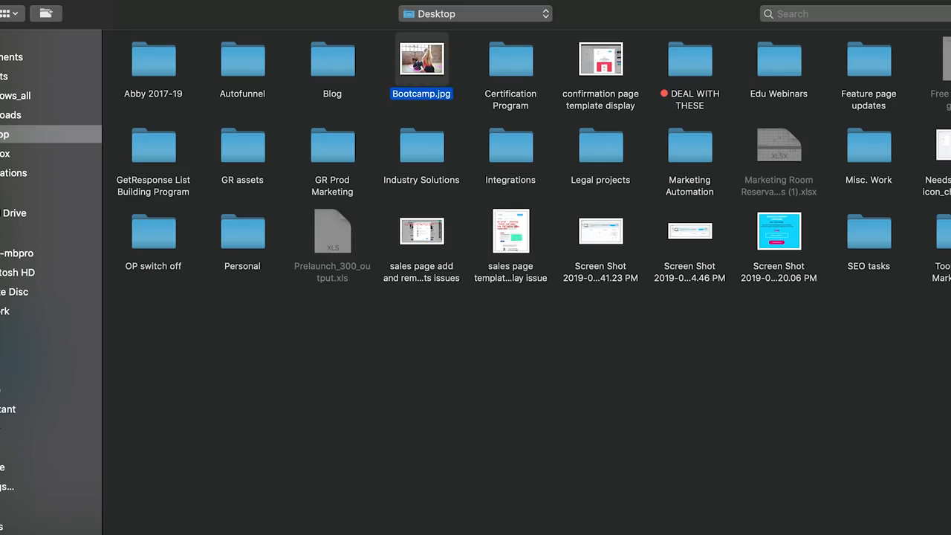
key("Return")
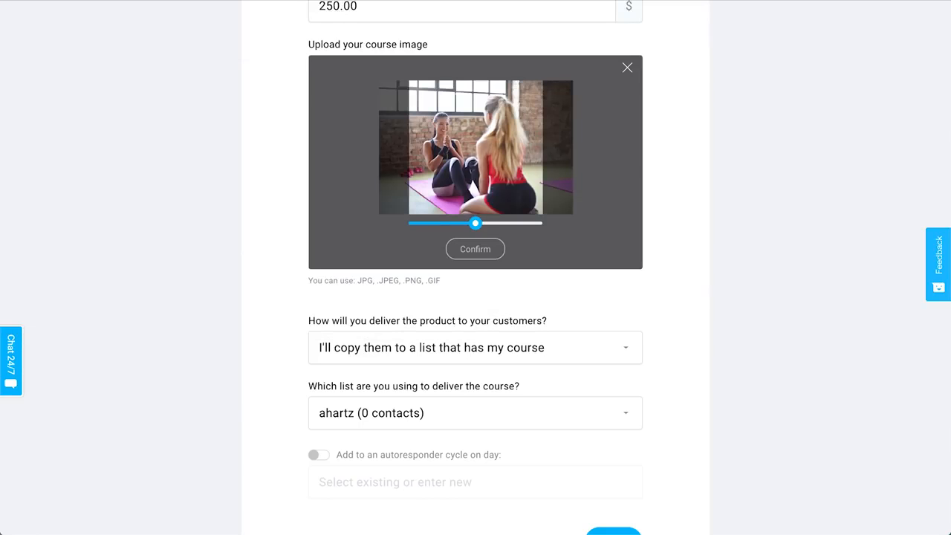
left_click_drag(478, 227, 479, 227)
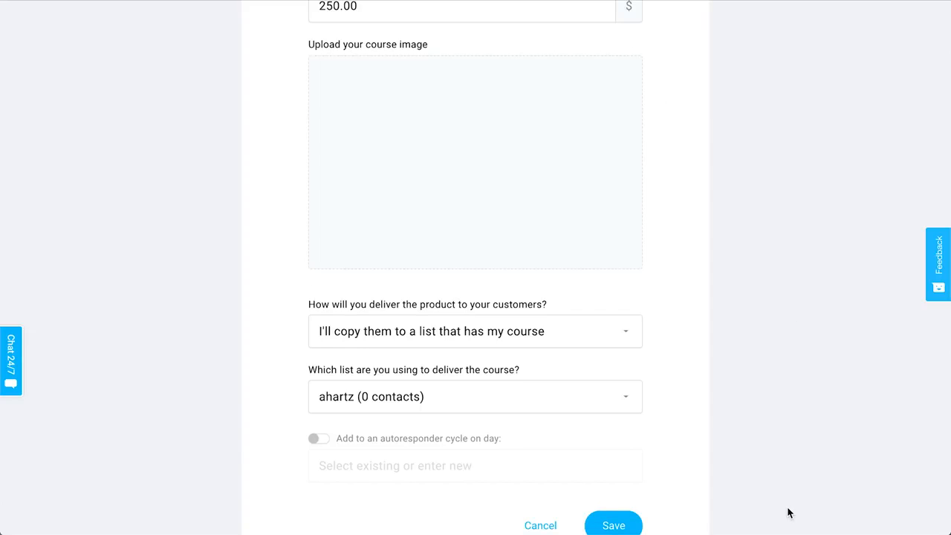
Step: Set the product delivery to redirect customers to a site that hosts the course
scroll(804, 108, "down", 3)
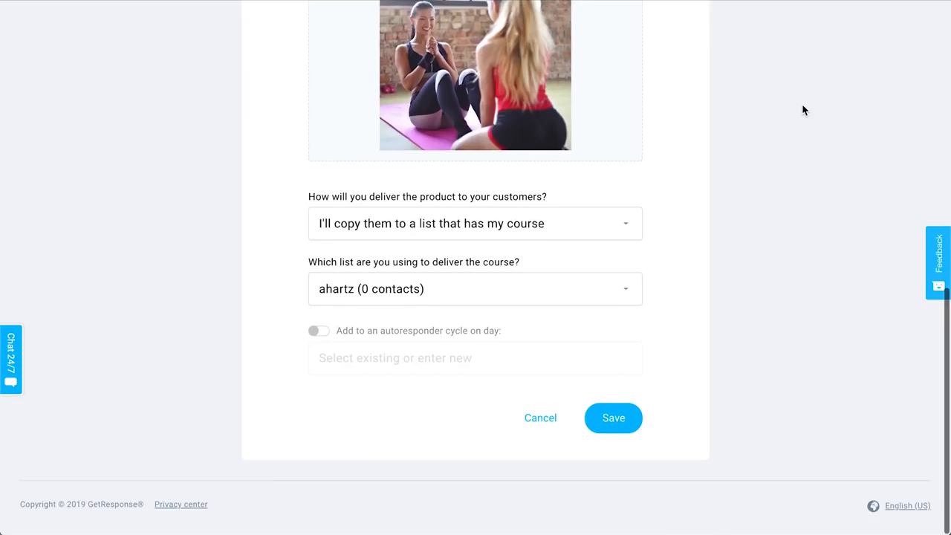
left_click(525, 240)
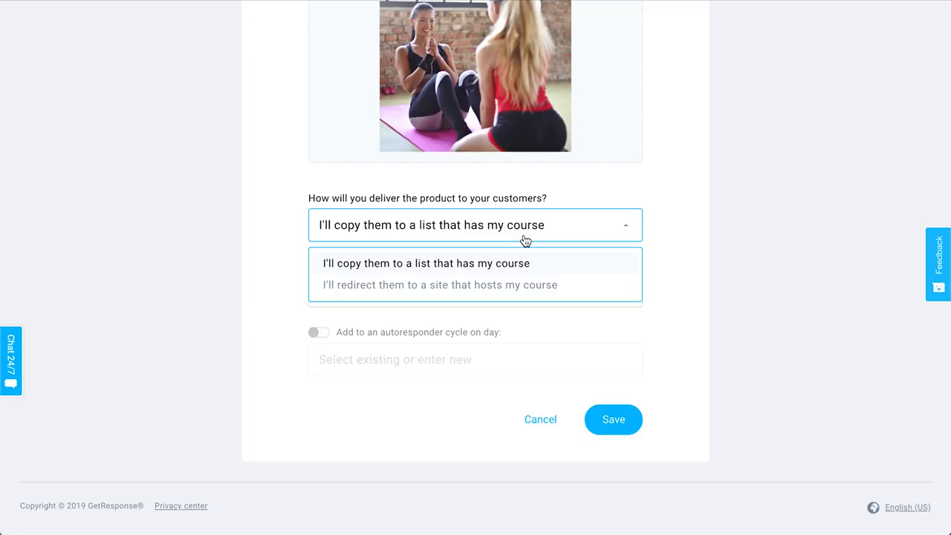
left_click(409, 290)
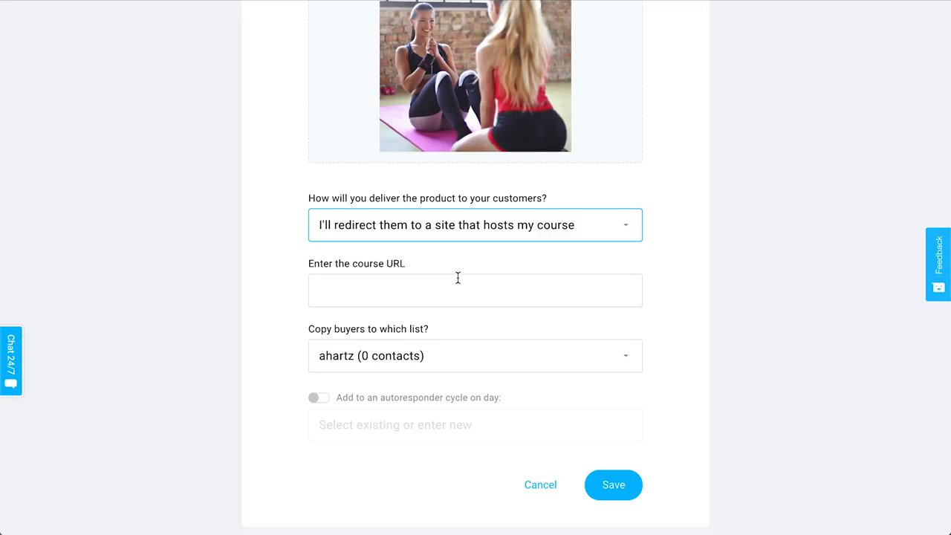
Step: Change the product delivery to copying customers to a list that has the course, using the bootcamp_customers list
left_click(330, 287)
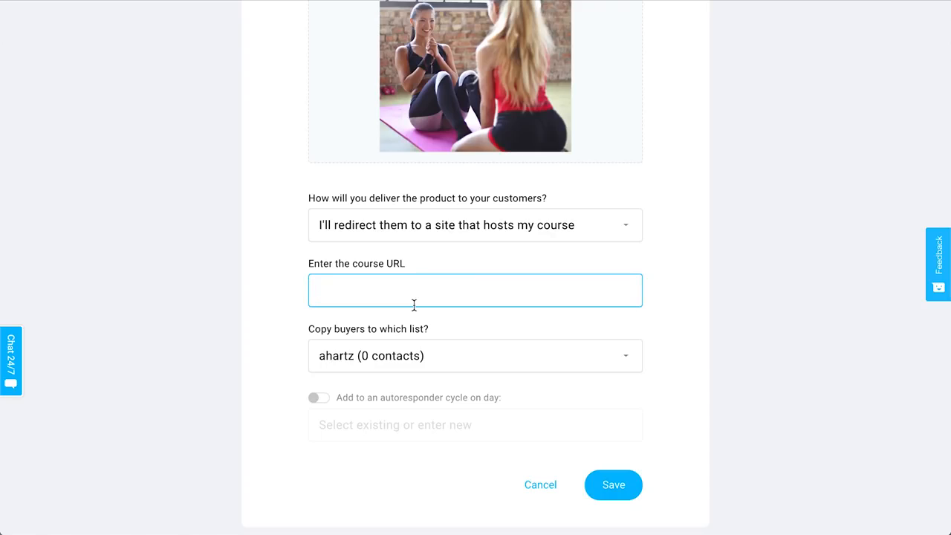
left_click(443, 227)
left_click(470, 263)
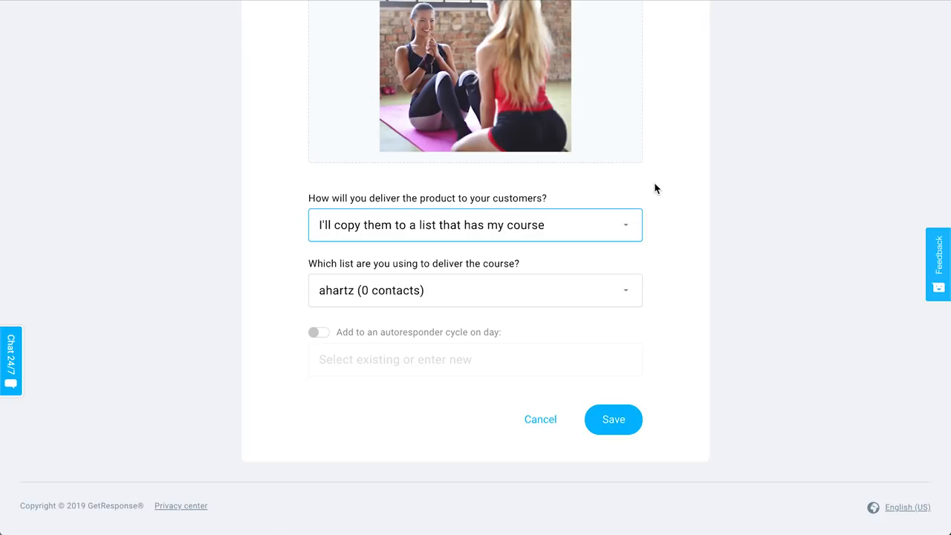
left_click(541, 301)
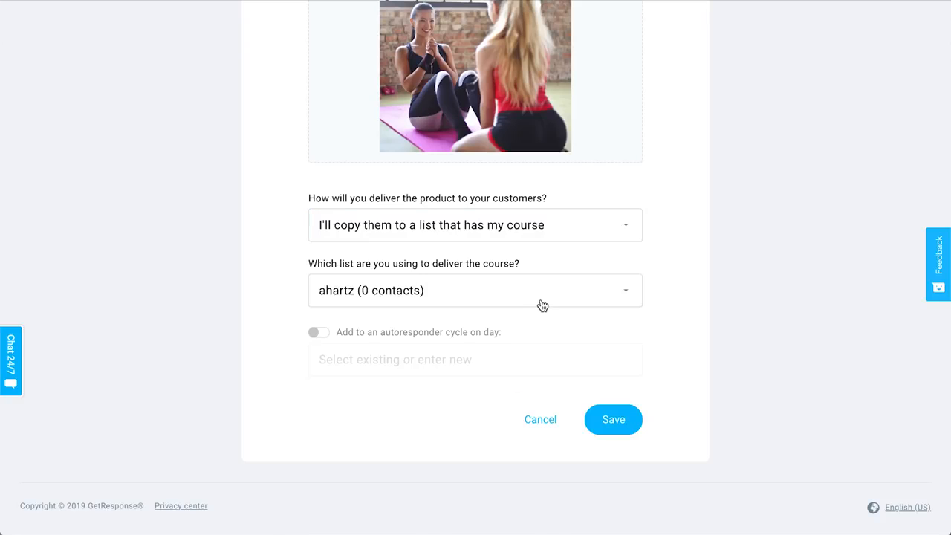
type("boot")
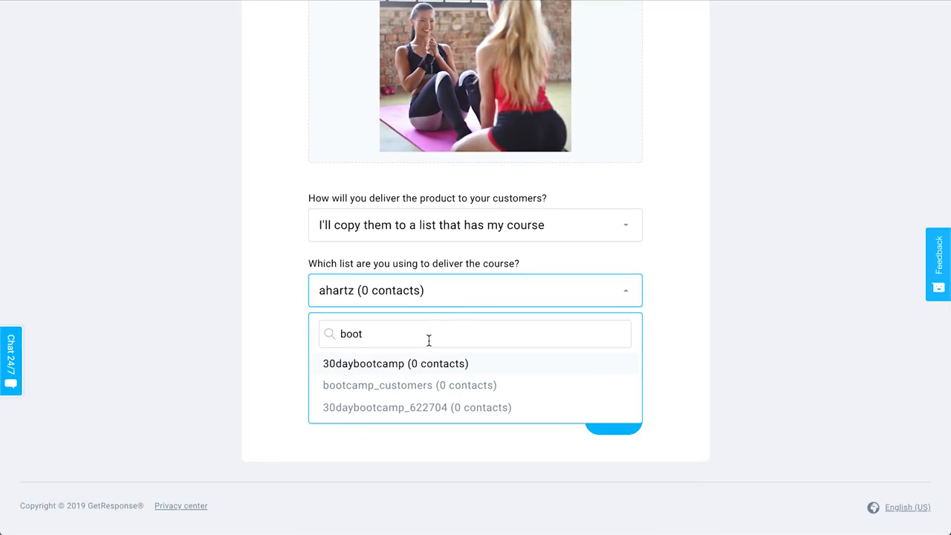
left_click(439, 385)
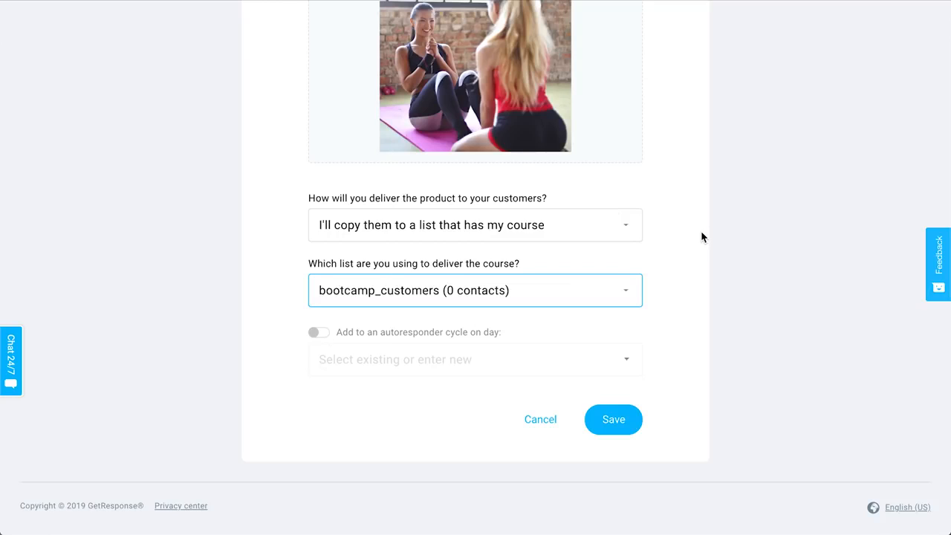
Step: Save the course product and the funnel's selling settings, keeping 30 Day Bootcamp selected and PayPal as the payment processor
left_click(619, 420)
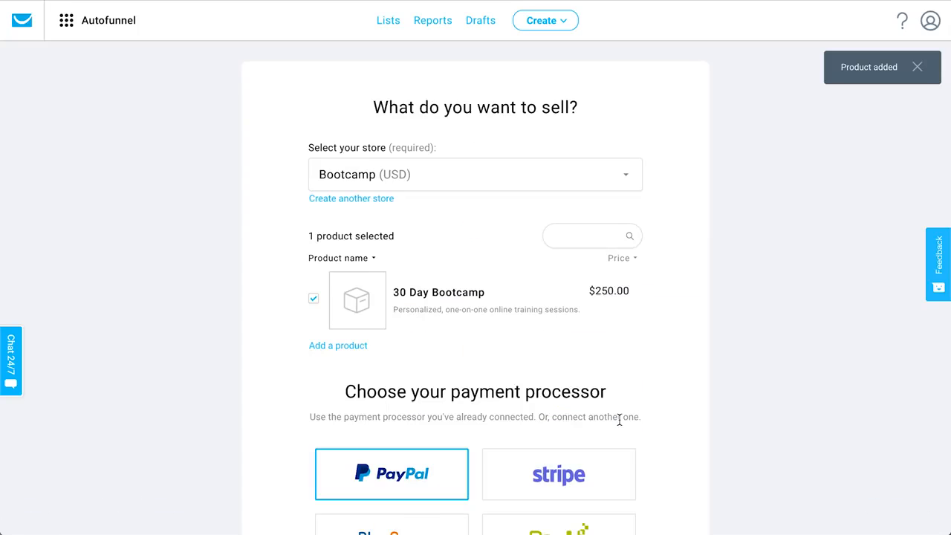
scroll(618, 420, "down", 3)
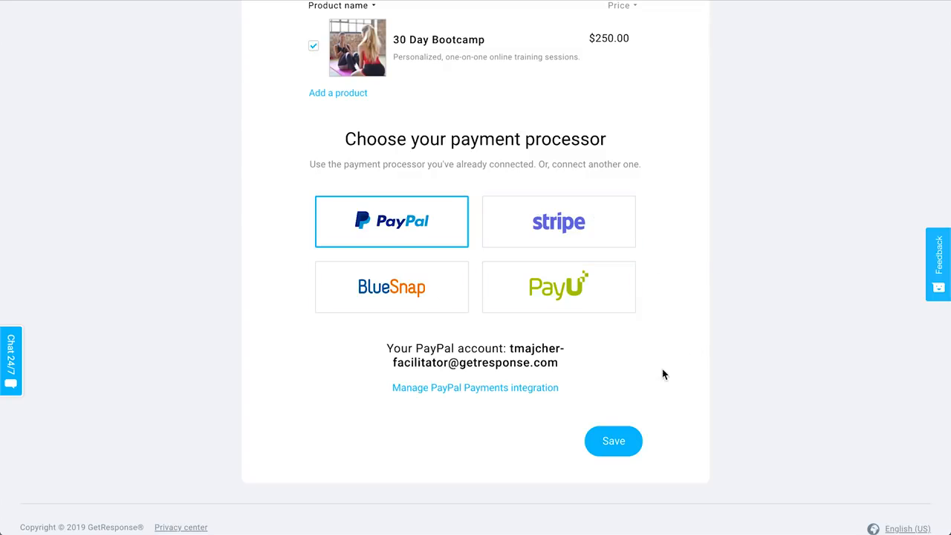
left_click(615, 443)
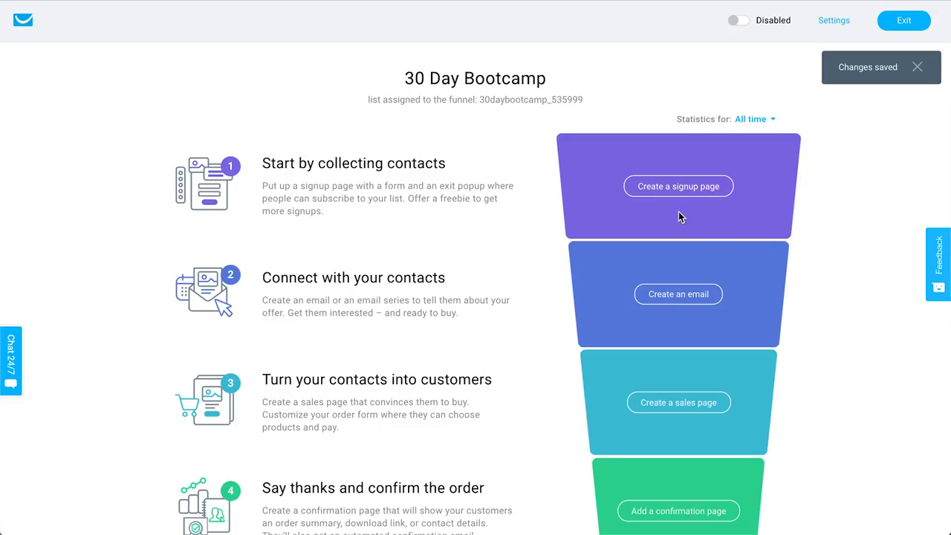
Step: Create the funnel's signup page from the Fitness program template and name it "Free workout download"
scroll(780, 473, "down", 5)
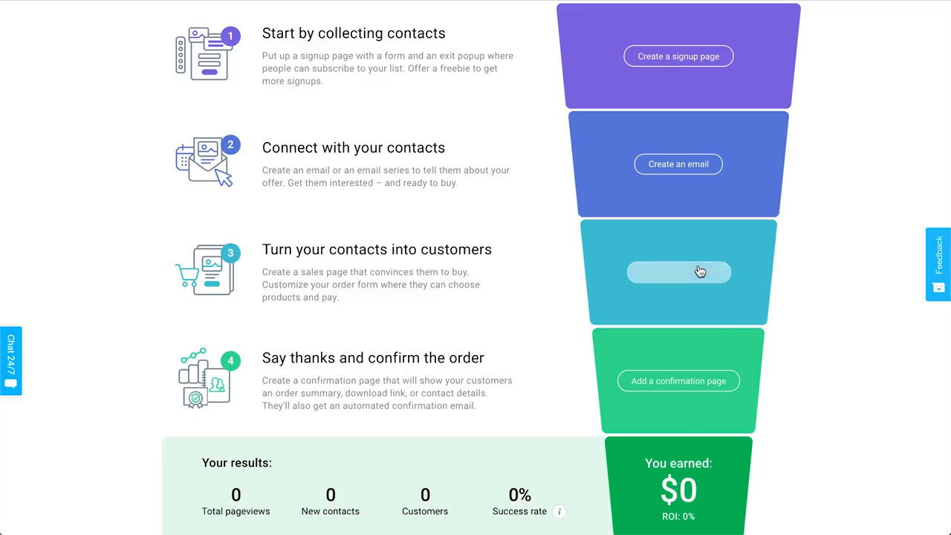
scroll(782, 237, "up", 2)
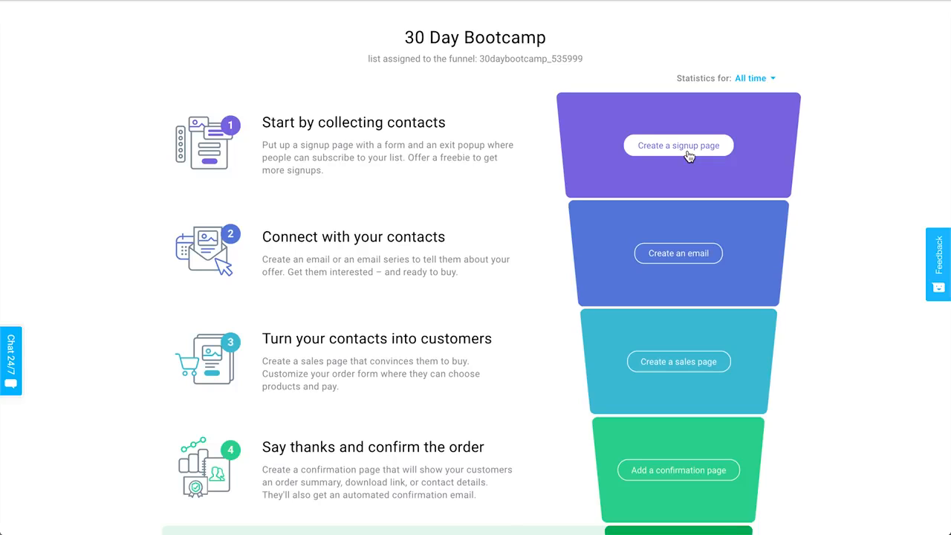
left_click(689, 156)
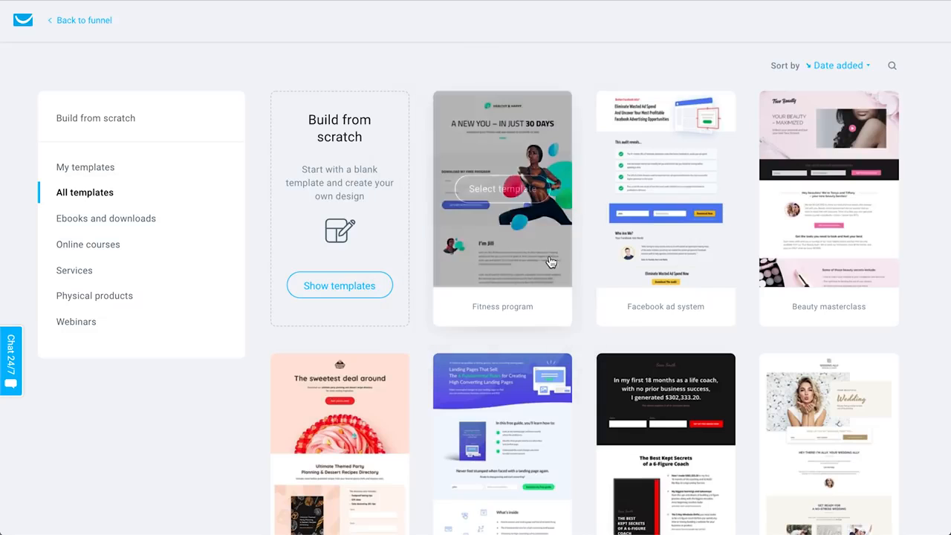
scroll(550, 261, "down", 5)
scroll(551, 261, "down", 3)
scroll(550, 261, "up", 6)
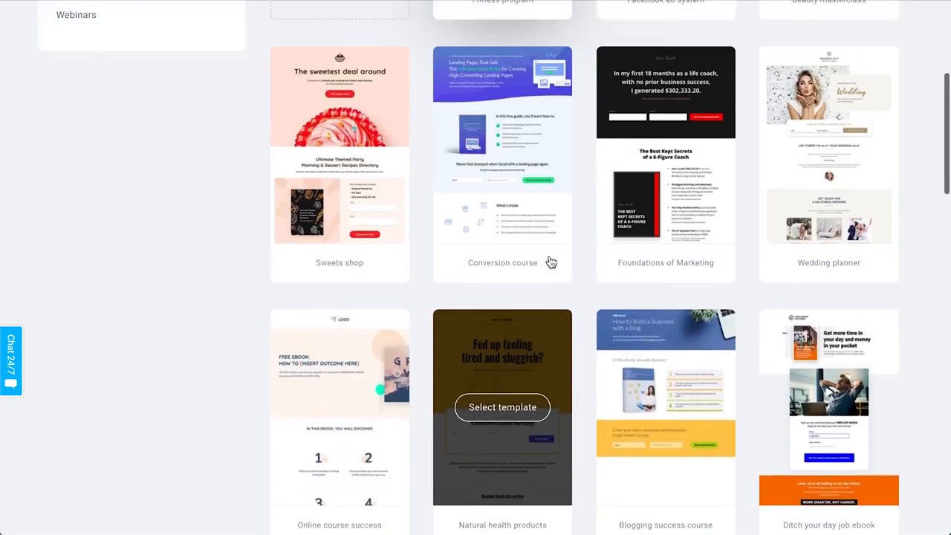
scroll(551, 261, "up", 1)
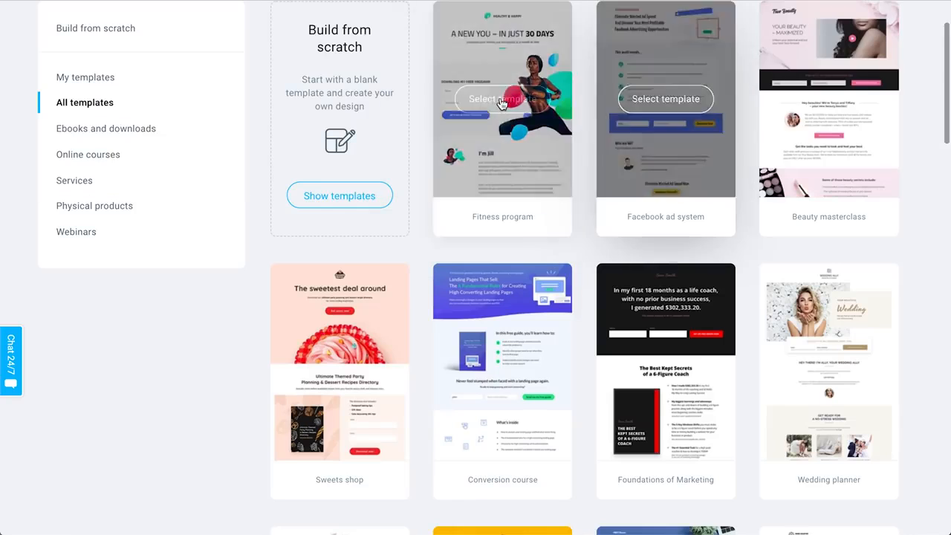
left_click(498, 104)
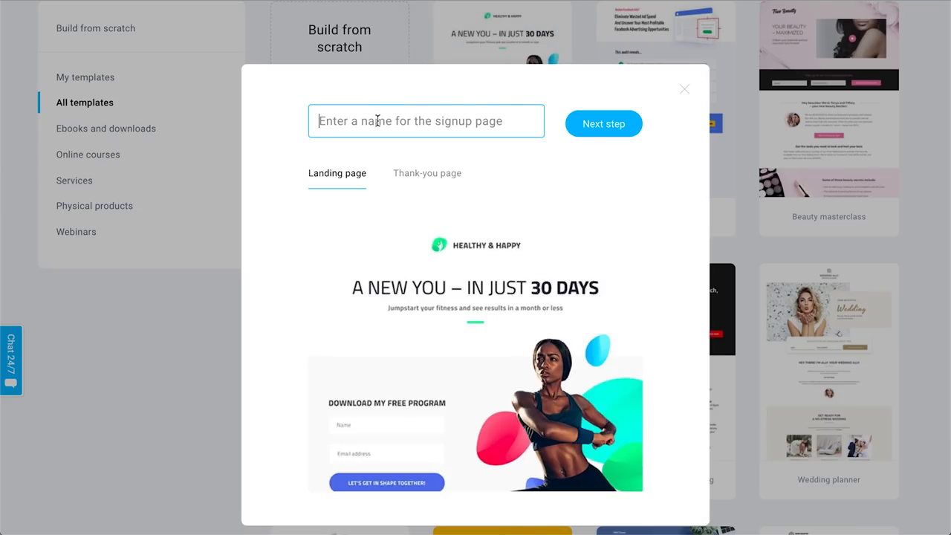
type("Free workout download")
left_click(601, 125)
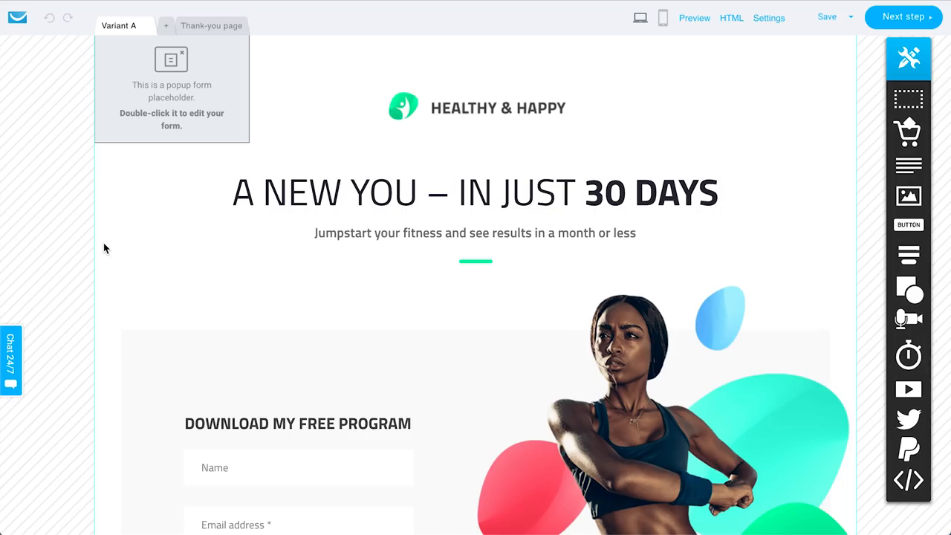
Step: Examine the whole signup landing page, from the header and form through the text sections to the closing form
scroll(408, 286, "down", 4)
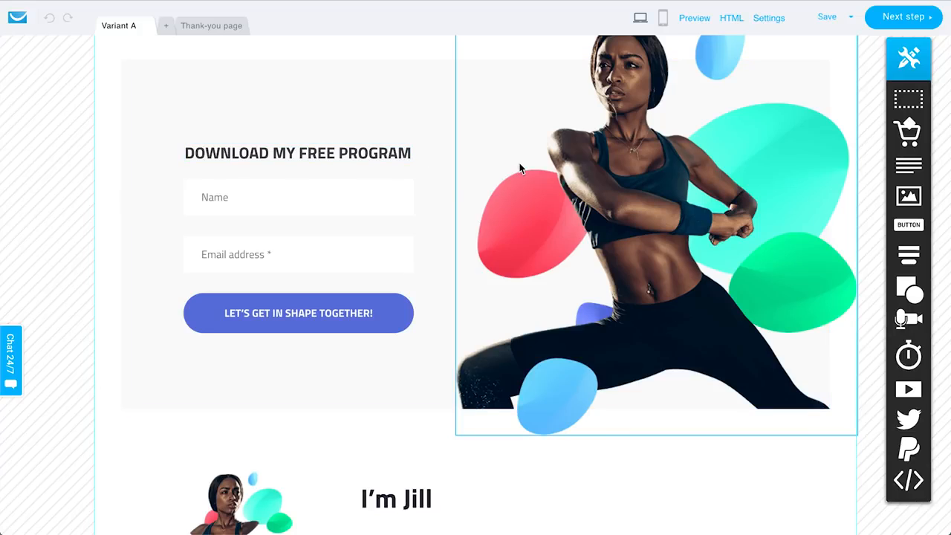
scroll(520, 170, "down", 4)
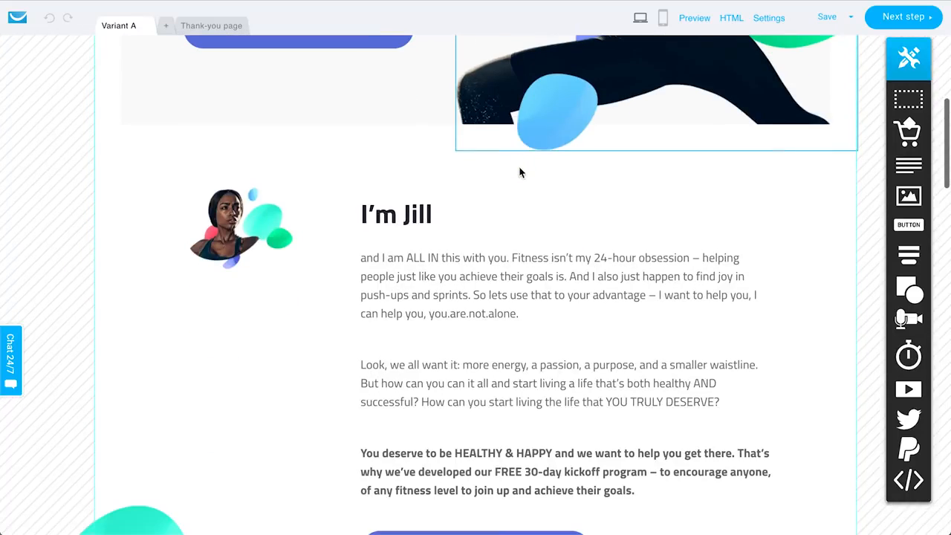
scroll(548, 346, "down", 9)
scroll(548, 345, "down", 12)
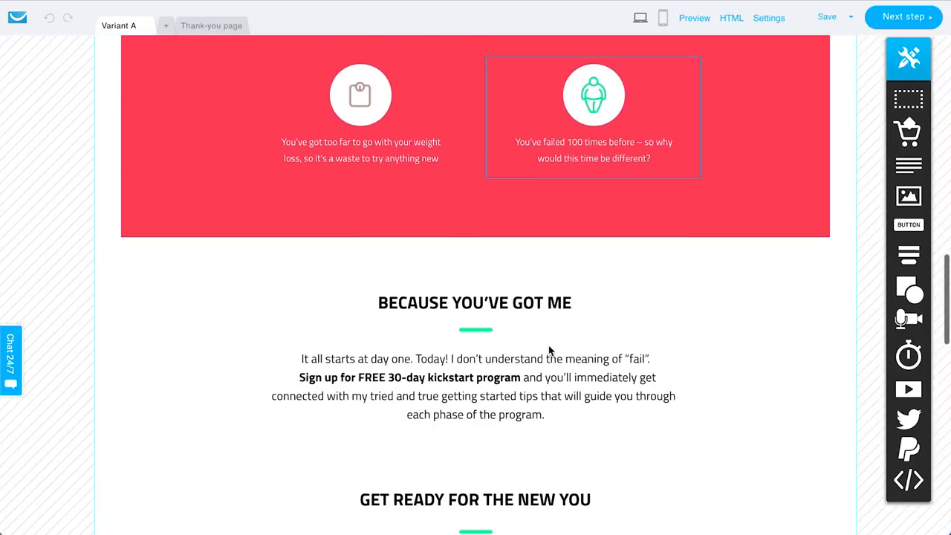
scroll(548, 345, "down", 5)
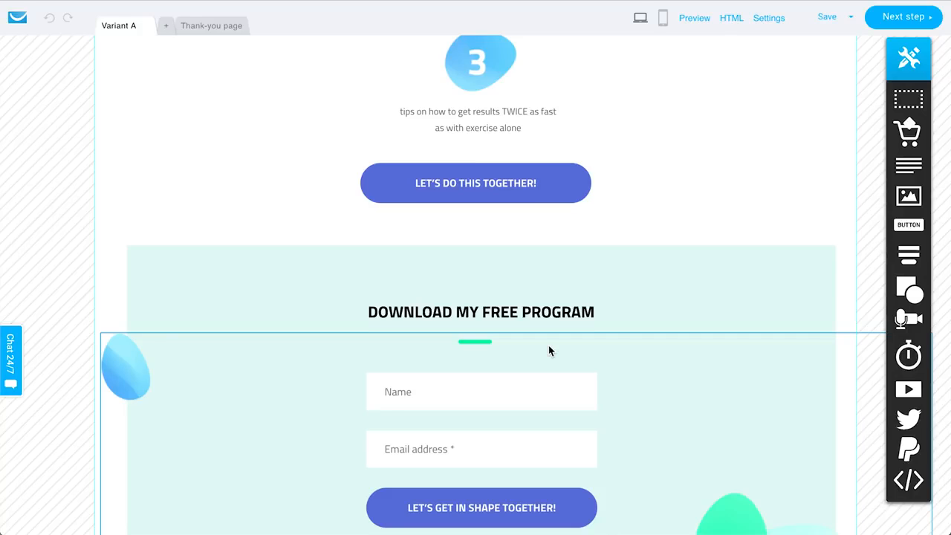
scroll(548, 345, "down", 2)
scroll(549, 344, "up", 15)
scroll(549, 347, "up", 10)
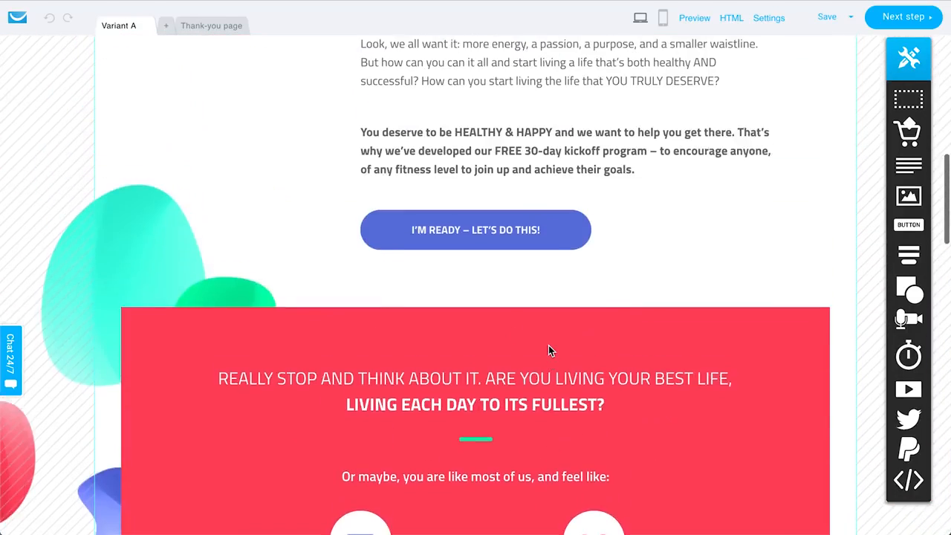
scroll(548, 345, "up", 3)
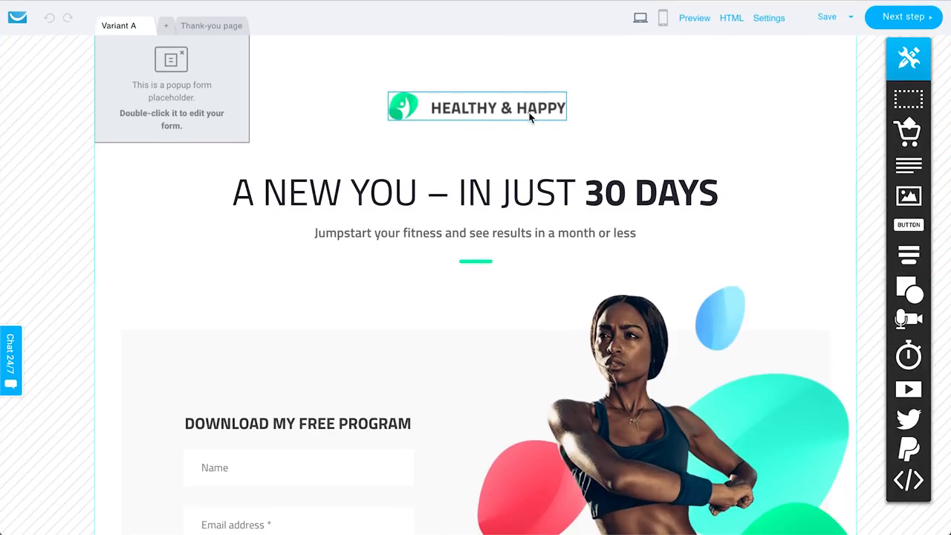
Step: Inspect the editable elements of the landing page: the logo, the headline, the fitness image and the signup form
left_click(530, 117)
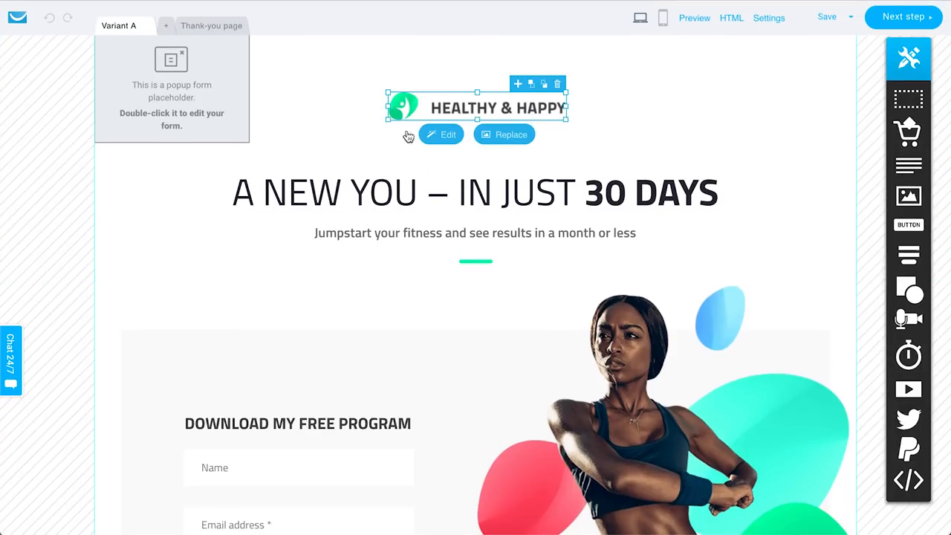
left_click(359, 207)
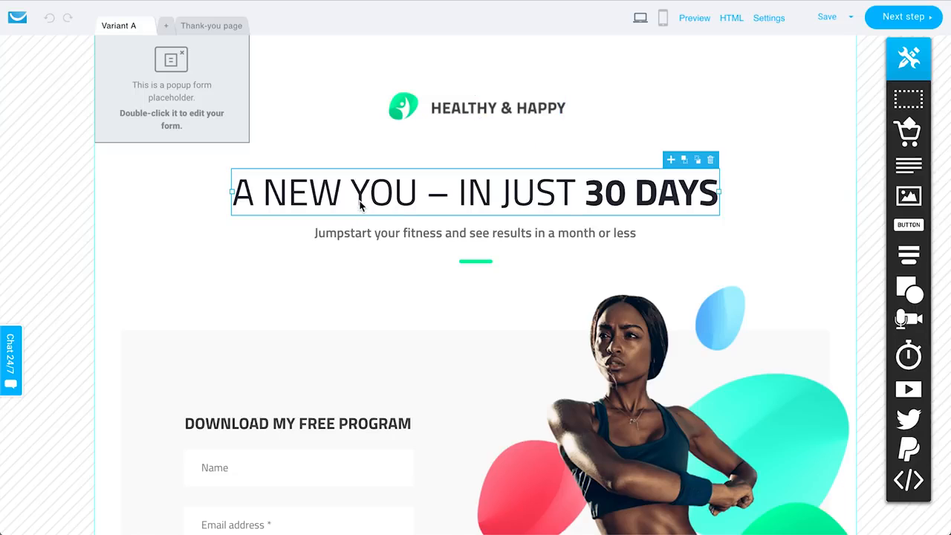
double_click(359, 206)
left_click(636, 390)
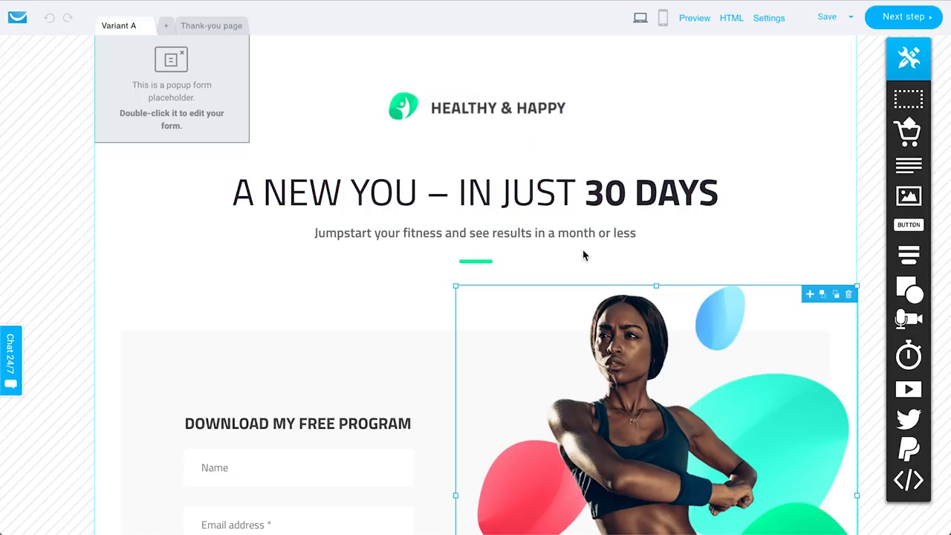
scroll(223, 402, "down", 4)
left_click(178, 156)
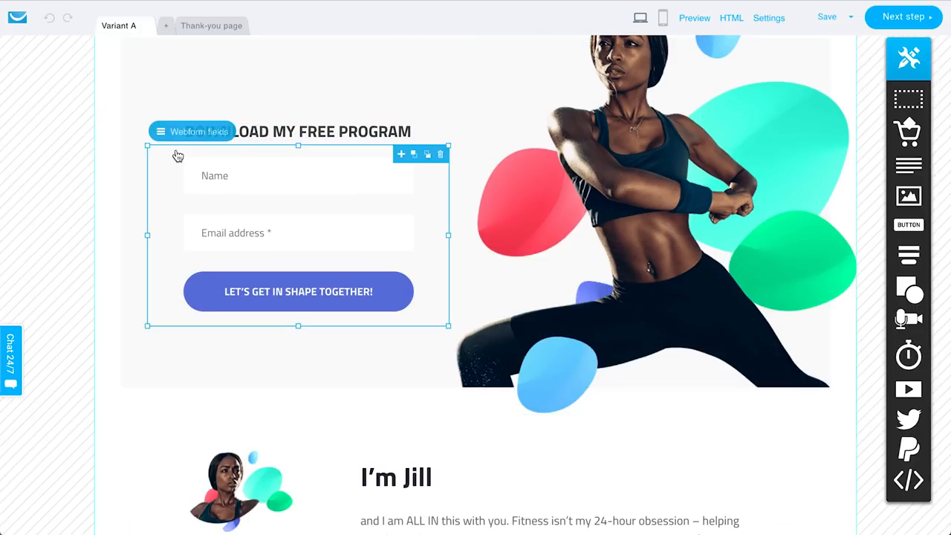
left_click(170, 414)
scroll(265, 408, "up", 2)
scroll(265, 408, "up", 3)
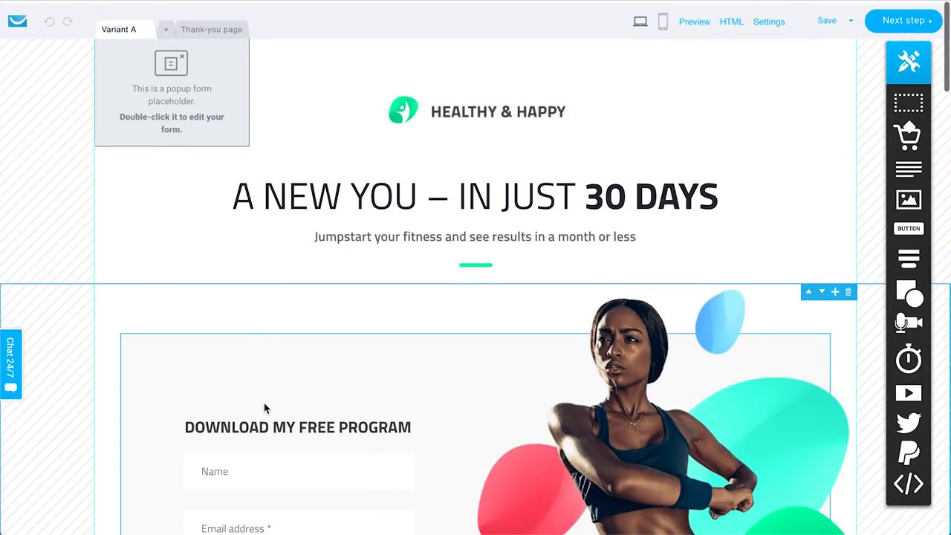
Step: Open the exit popup for editing, review its text and display settings, and close it without saving
double_click(164, 94)
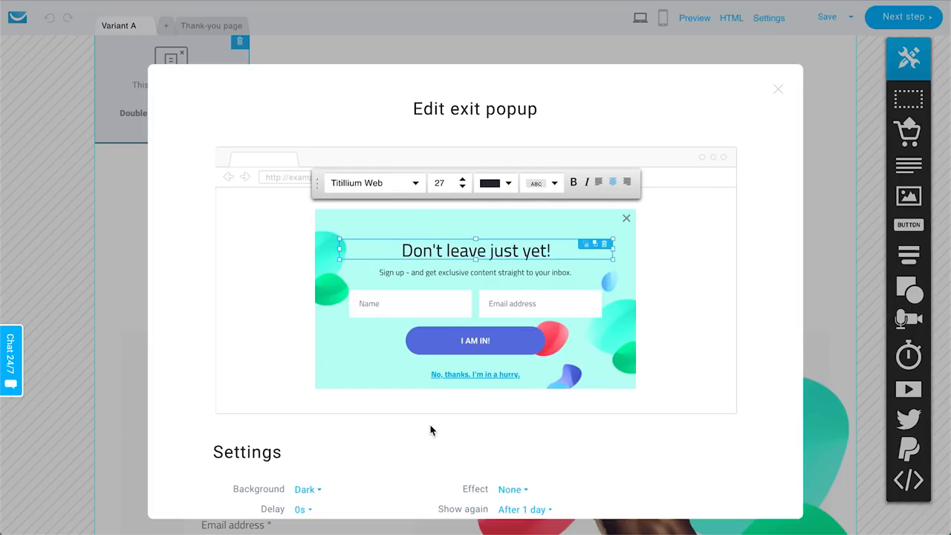
scroll(430, 431, "down", 3)
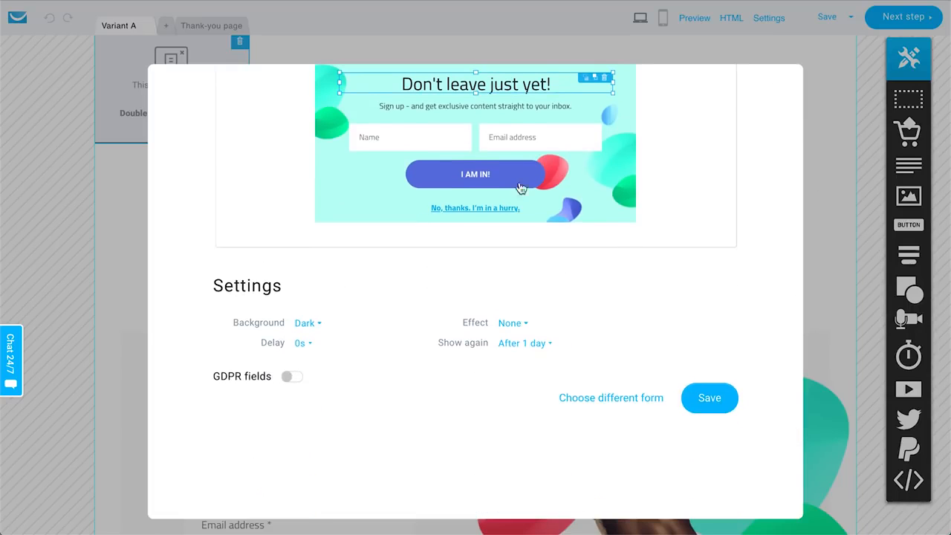
scroll(584, 260, "up", 3)
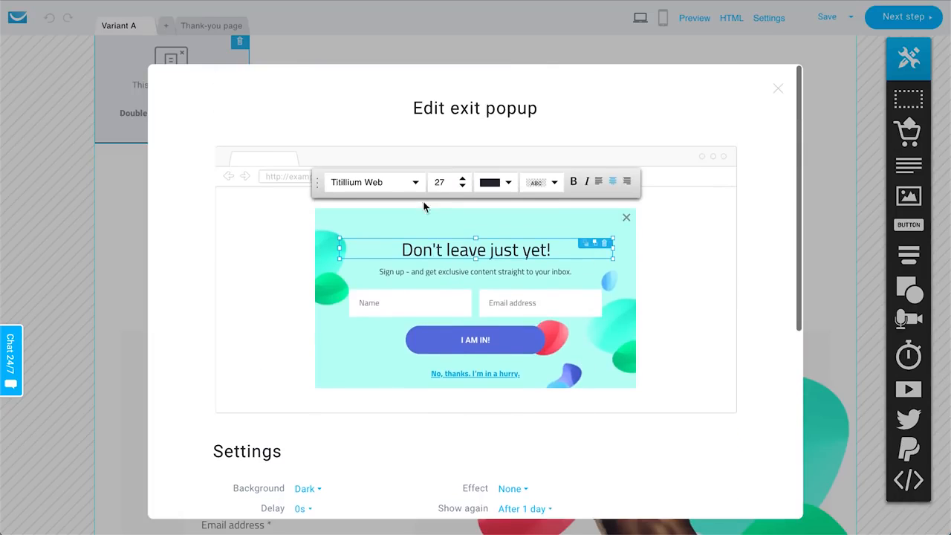
left_click(532, 272)
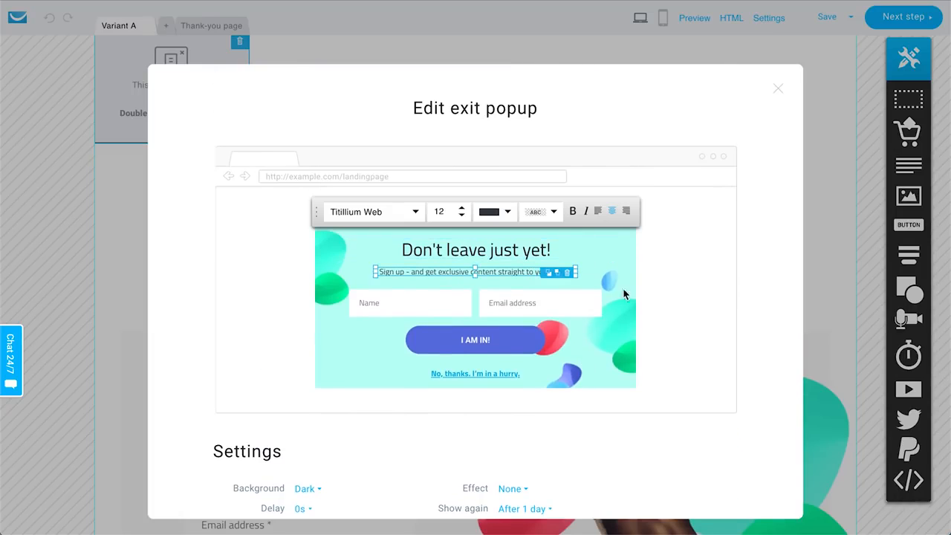
left_click(779, 92)
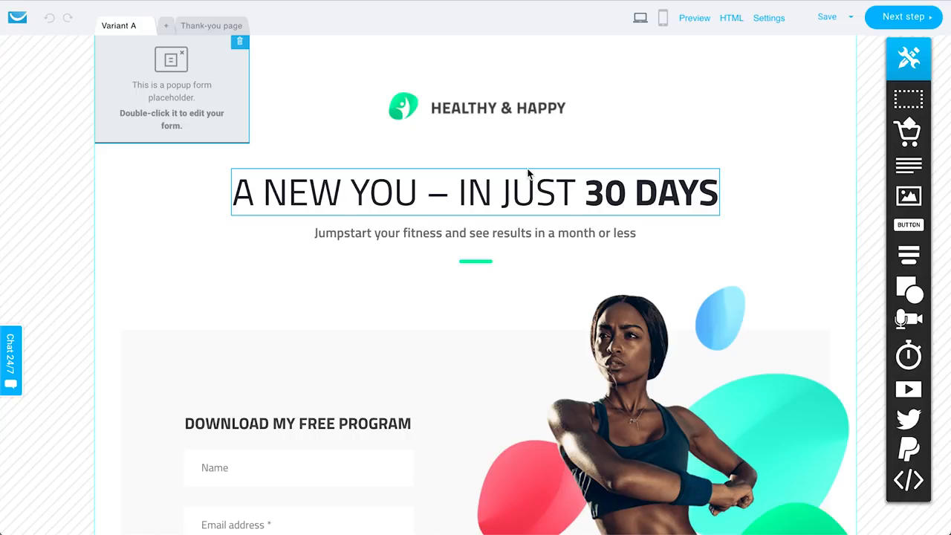
Step: Review the design of the thank-you page and return to the Variant A landing page
left_click(212, 28)
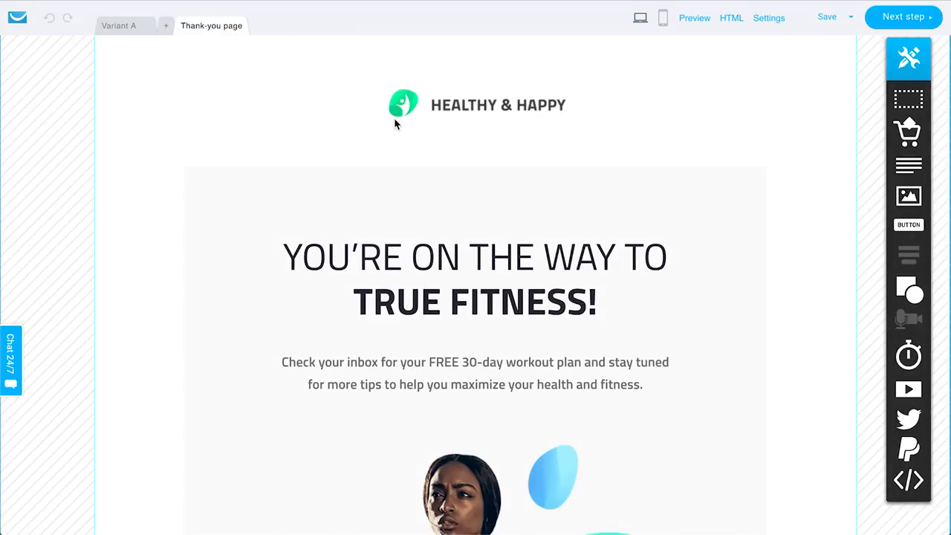
scroll(394, 124, "down", 5)
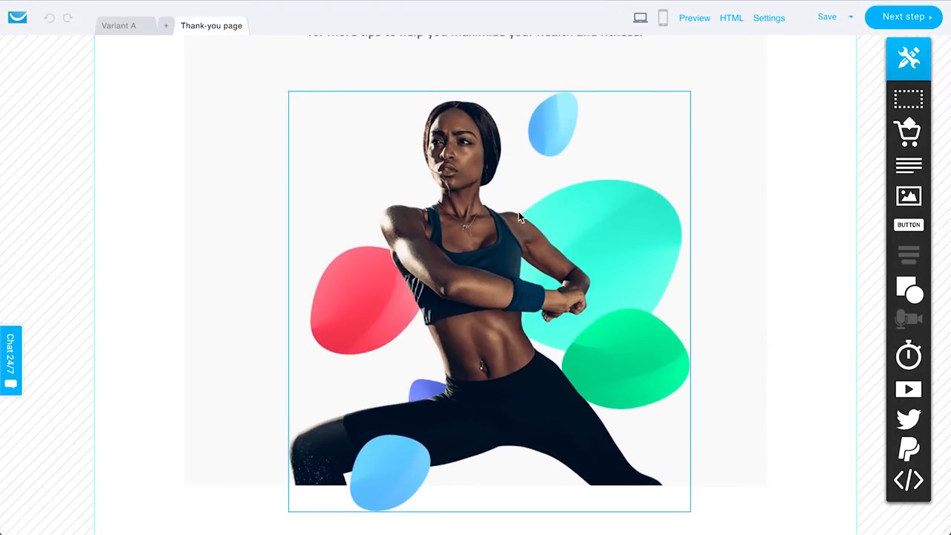
scroll(265, 359, "up", 5)
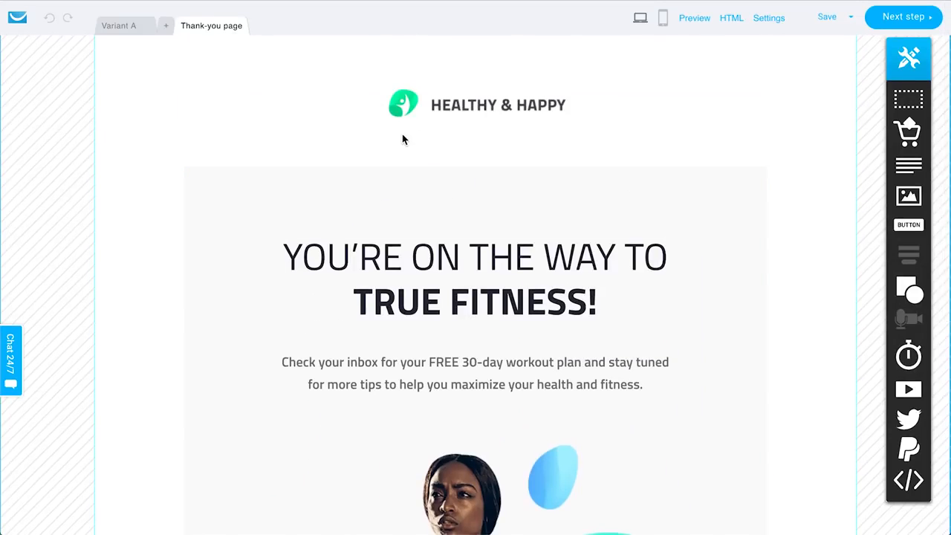
left_click(128, 27)
scroll(223, 290, "down", 2)
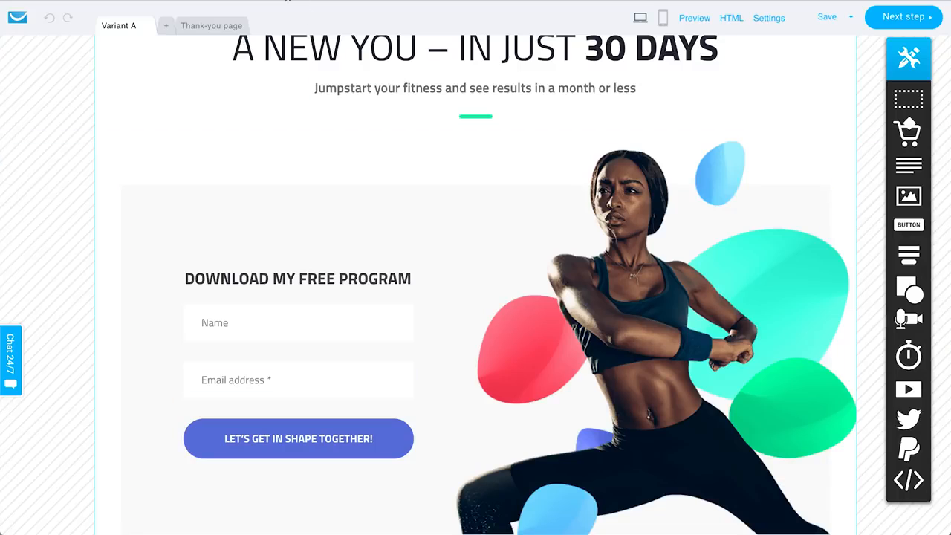
Step: Look over the thank-you page design once more and proceed to the signup page settings
left_click(212, 31)
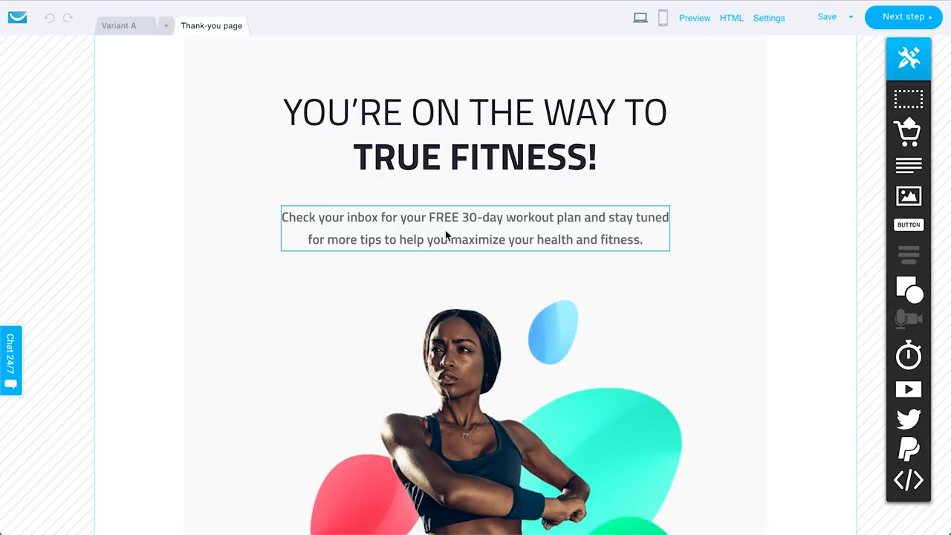
scroll(445, 229, "down", 1)
scroll(445, 230, "up", 4)
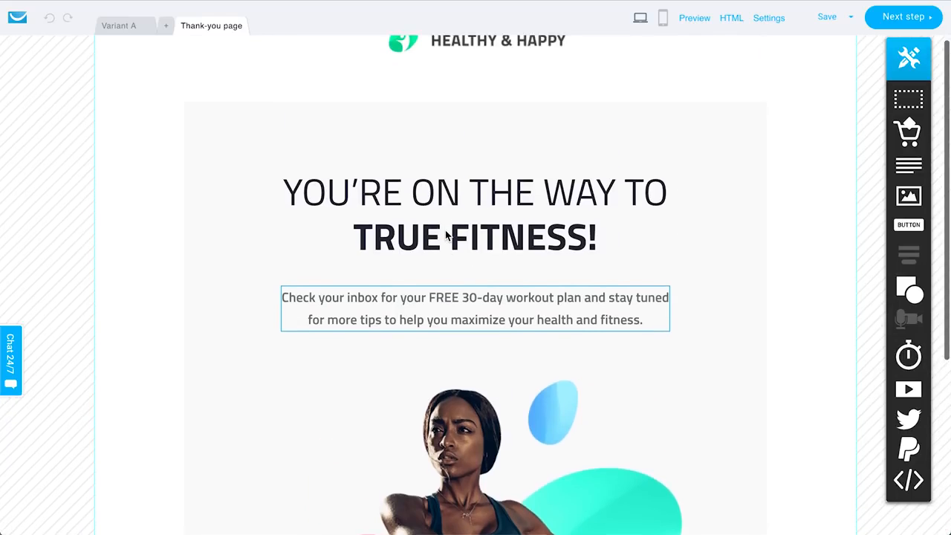
left_click(919, 22)
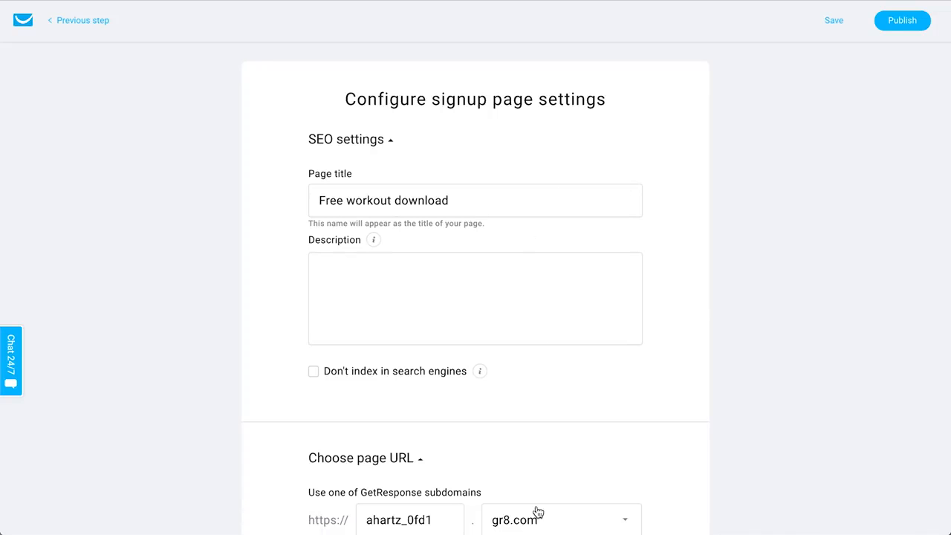
Step: Review the signup page's SEO and URL settings, including the subdomain choices and the options for assigning an own domain
scroll(535, 513, "down", 2)
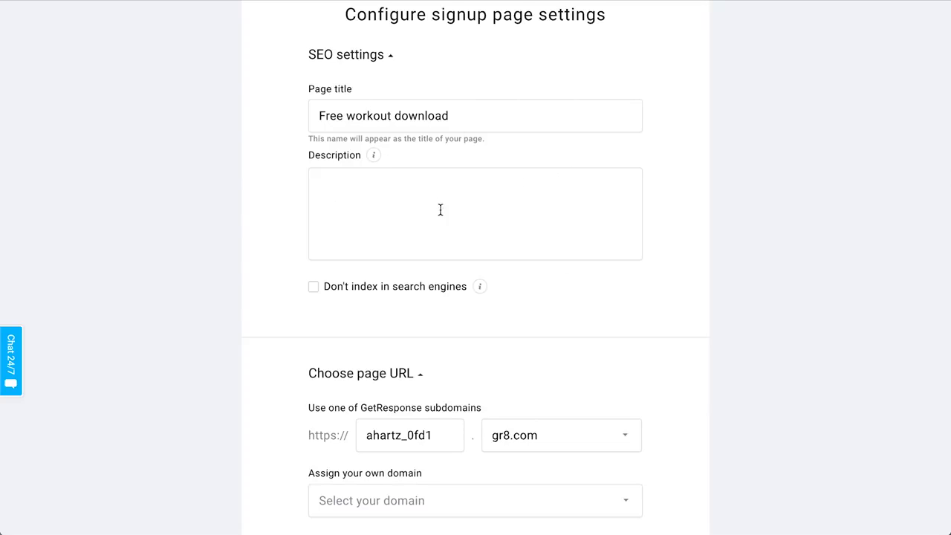
scroll(371, 208, "down", 1)
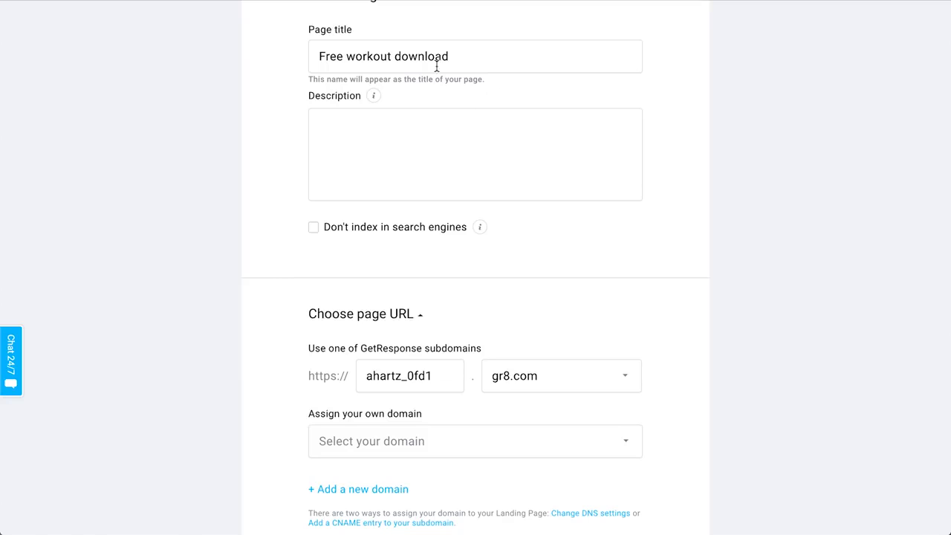
scroll(569, 225, "down", 4)
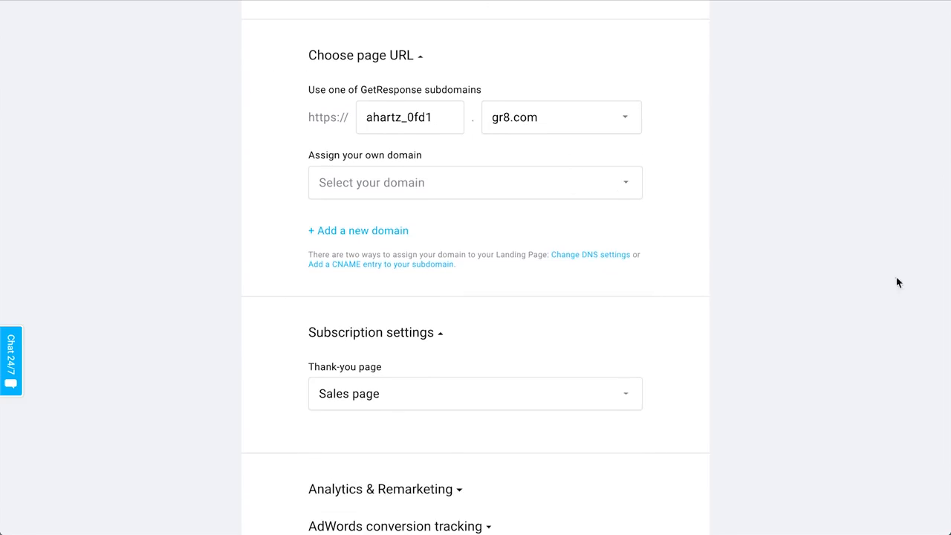
scroll(743, 250, "down", 1)
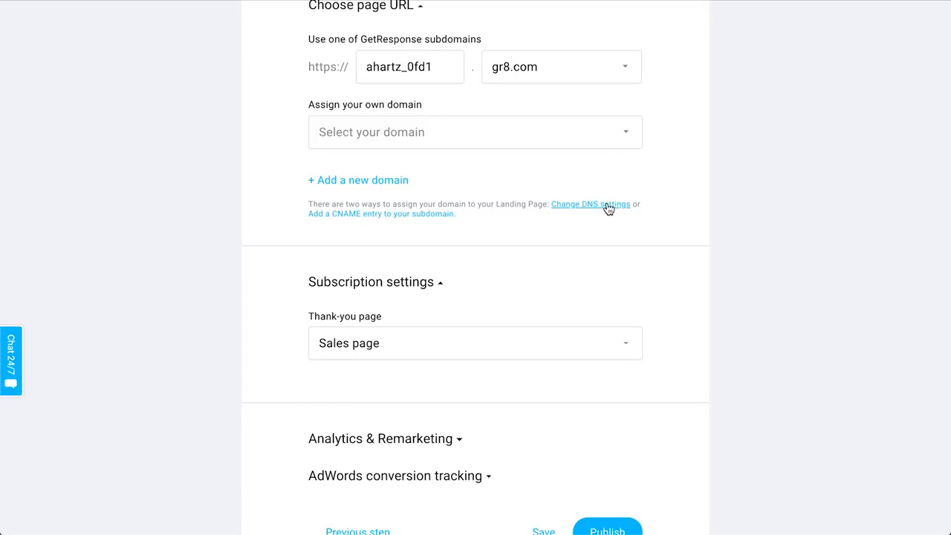
scroll(724, 248, "up", 1)
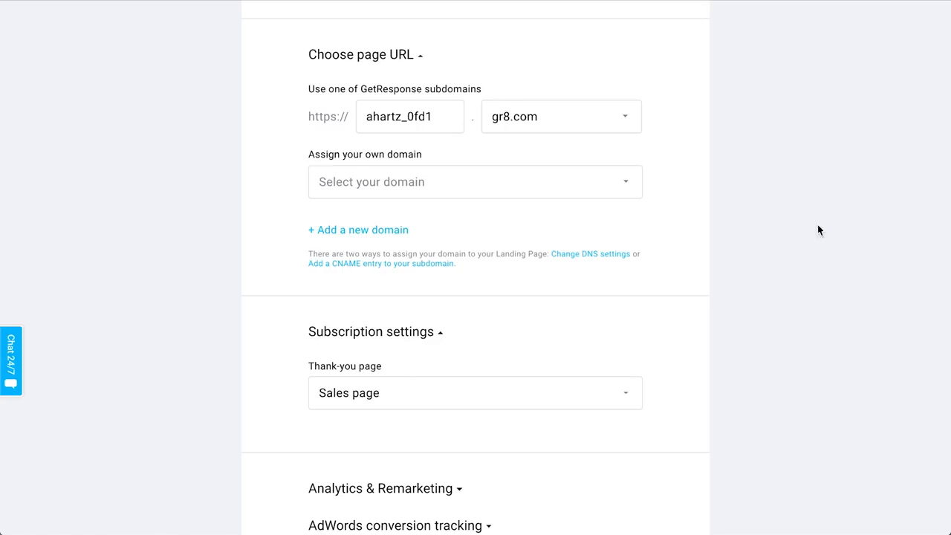
scroll(775, 178, "up", 1)
left_click(561, 178)
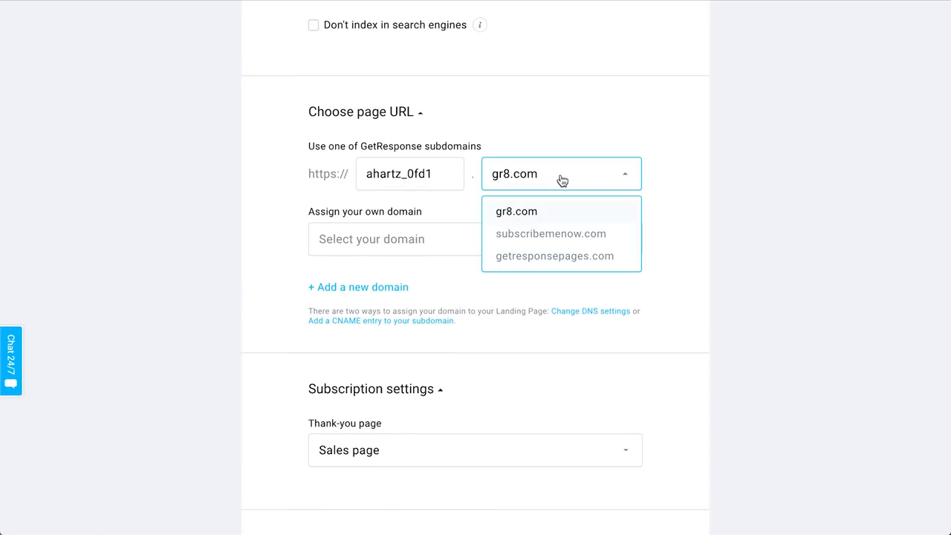
left_click(666, 101)
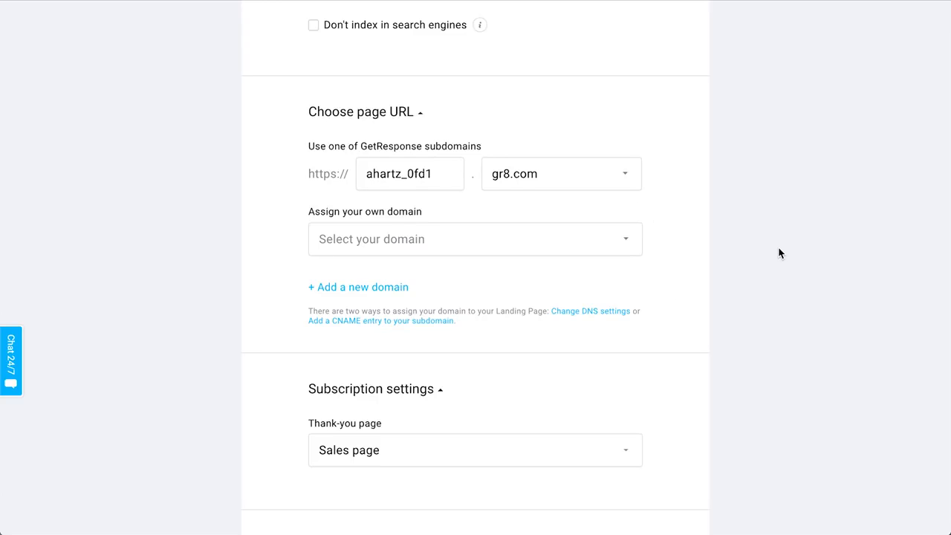
Step: Set the thank-you page in the subscription settings to Default thank-you page and publish the signup page
scroll(780, 253, "down", 3)
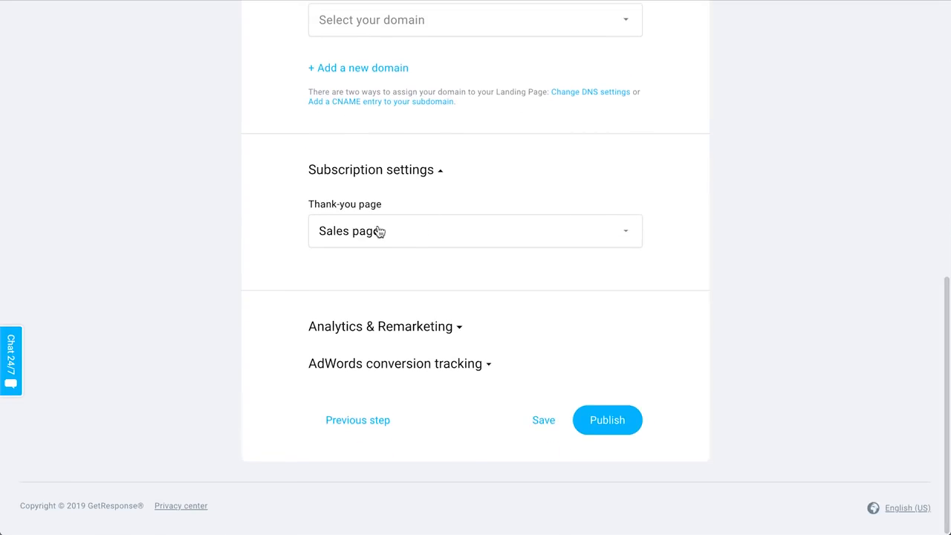
left_click(426, 247)
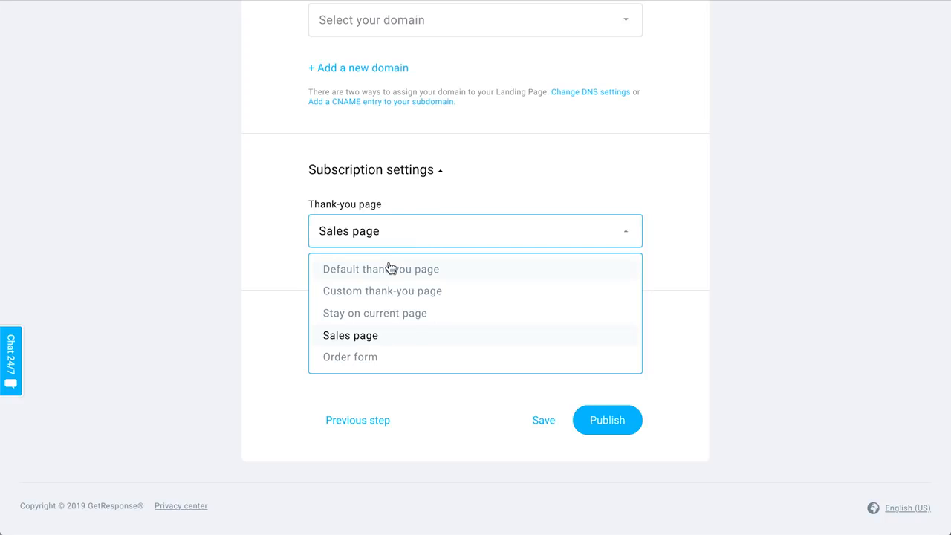
left_click(385, 269)
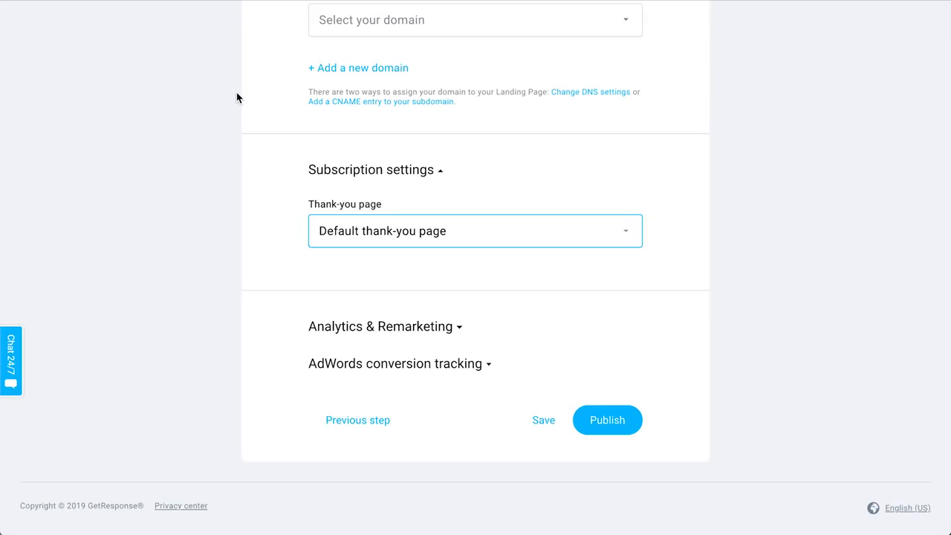
left_click(427, 229)
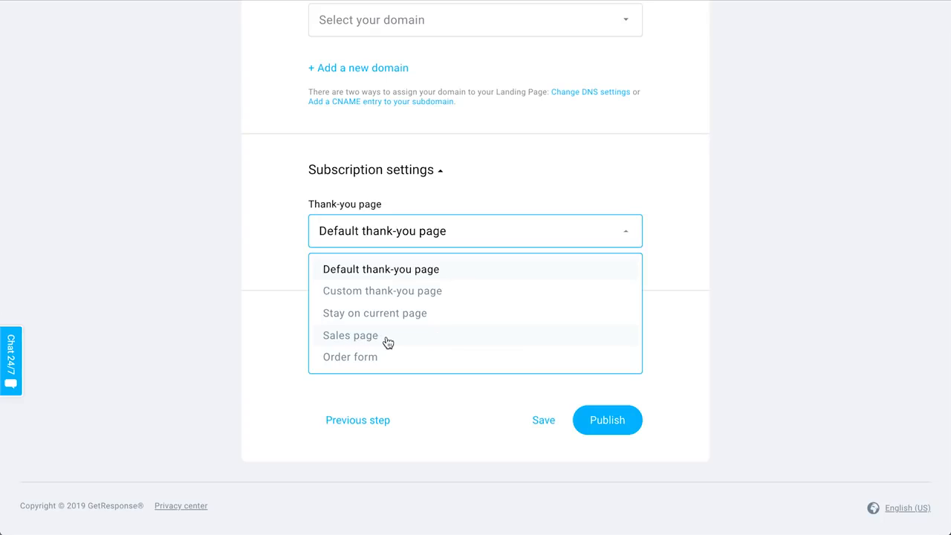
left_click(422, 279)
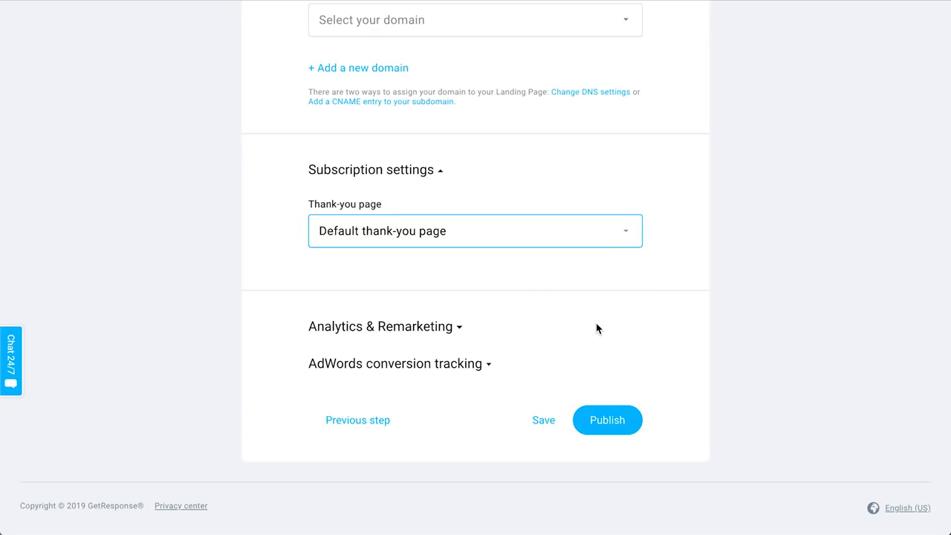
left_click(626, 421)
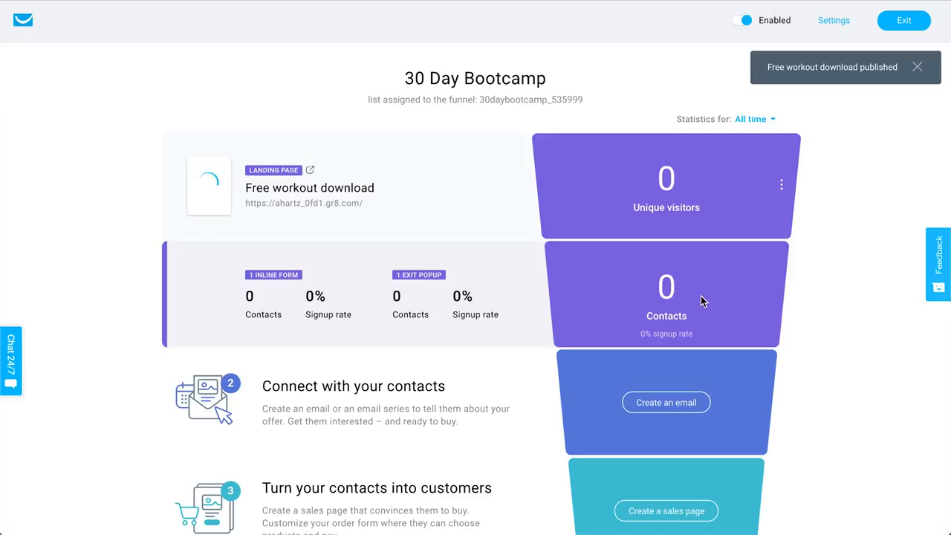
Step: Review the 30 Day Bootcamp funnel overview, from the published landing page through the remaining stages to the results
scroll(817, 361, "down", 1)
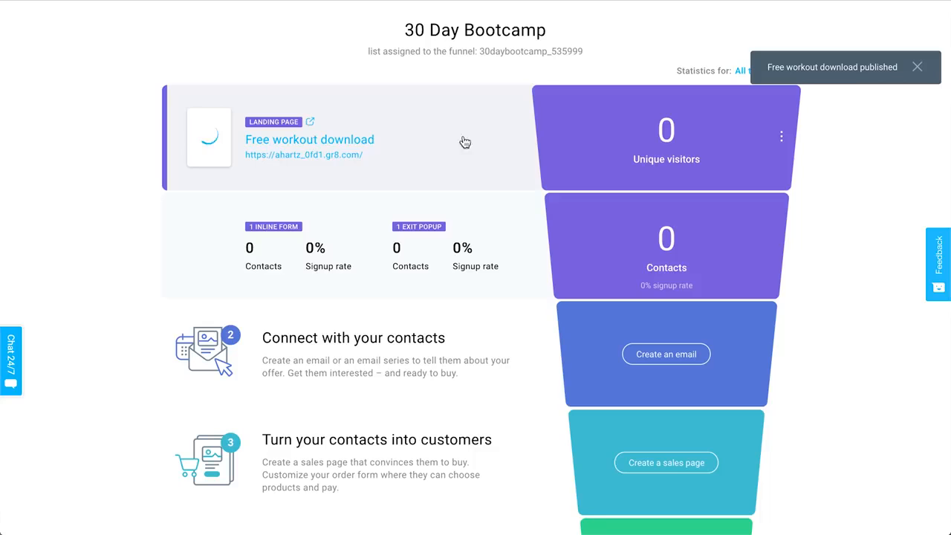
scroll(424, 174, "down", 2)
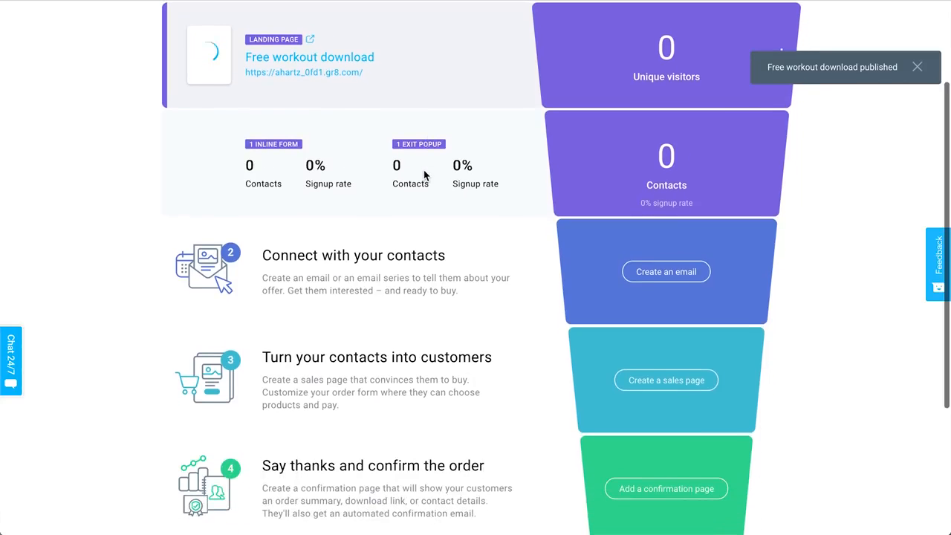
scroll(320, 97, "down", 1)
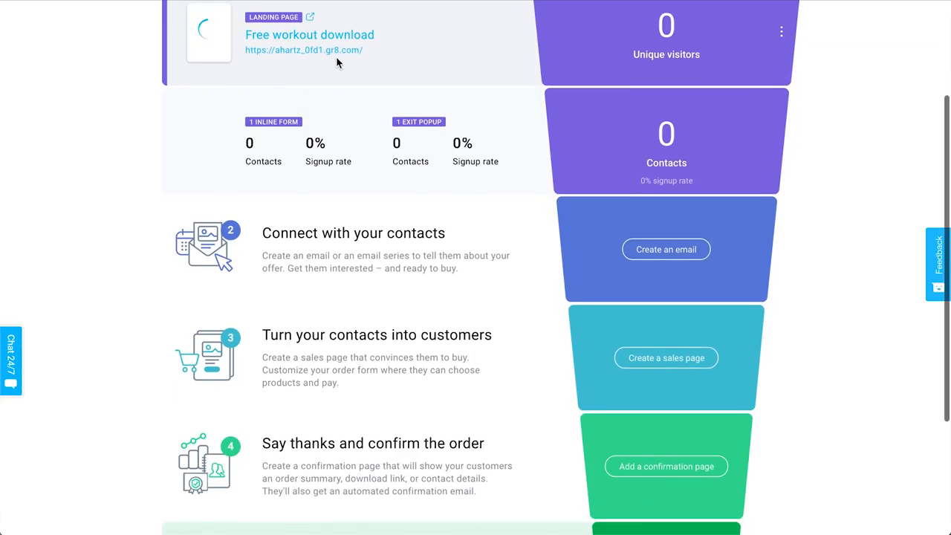
scroll(443, 98, "down", 1)
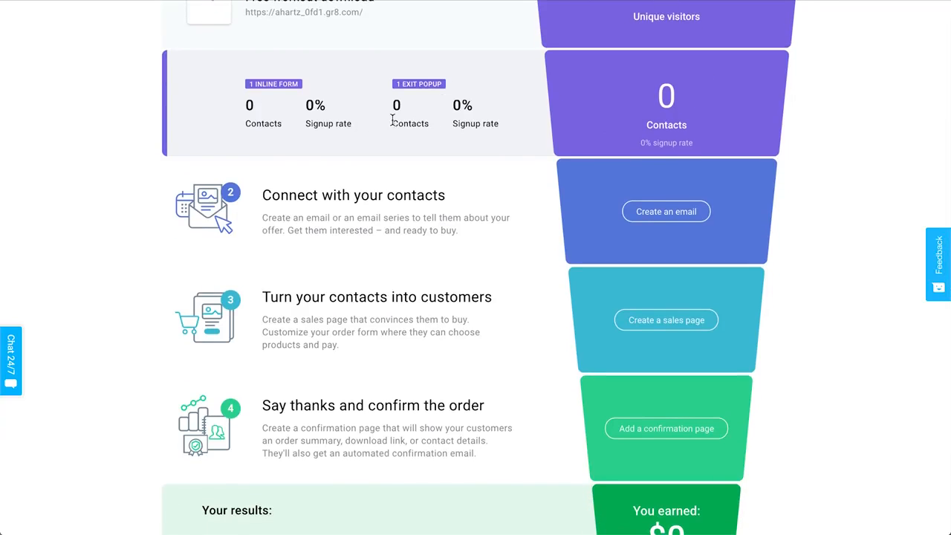
scroll(816, 170, "up", 1)
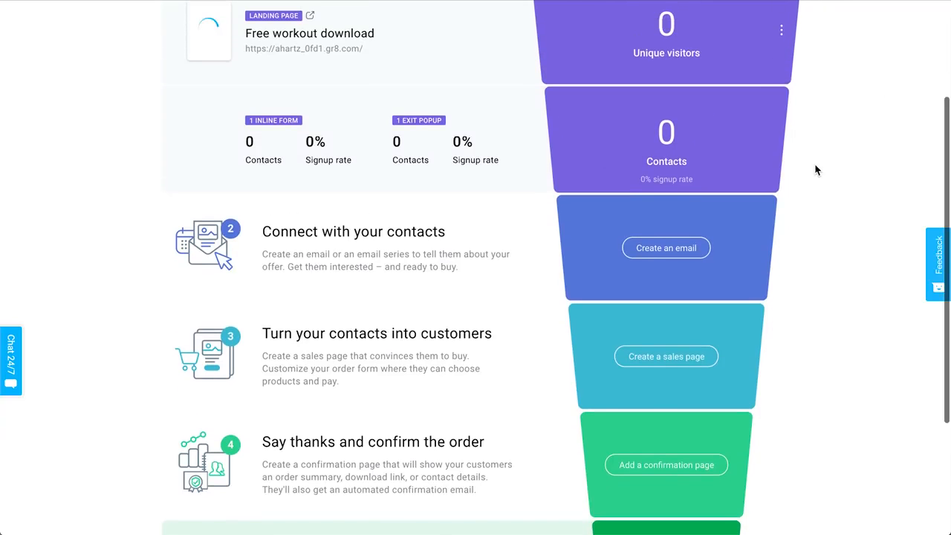
scroll(816, 171, "down", 2)
scroll(812, 165, "down", 1)
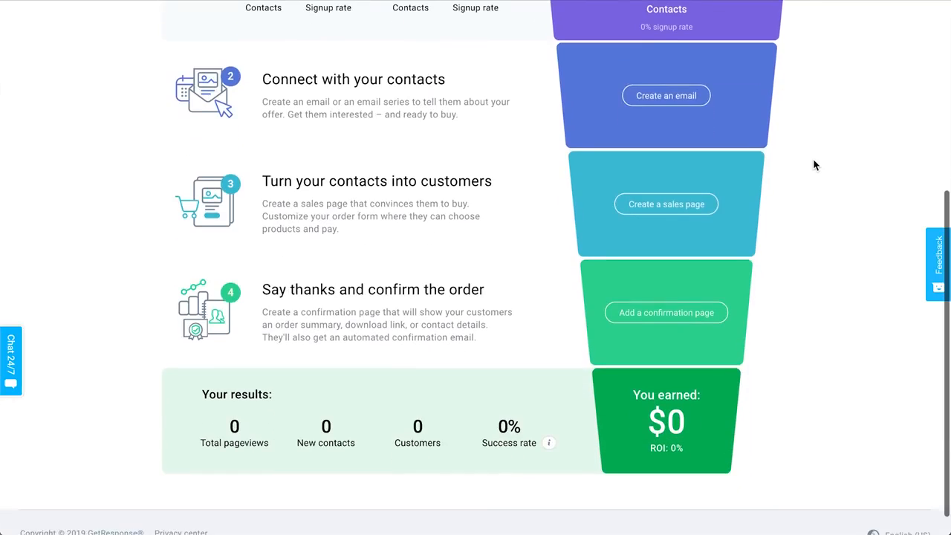
Step: Create the funnel's welcome email with "Thanks for signing up!" as message name and subject, and proceed to the template gallery
left_click(686, 102)
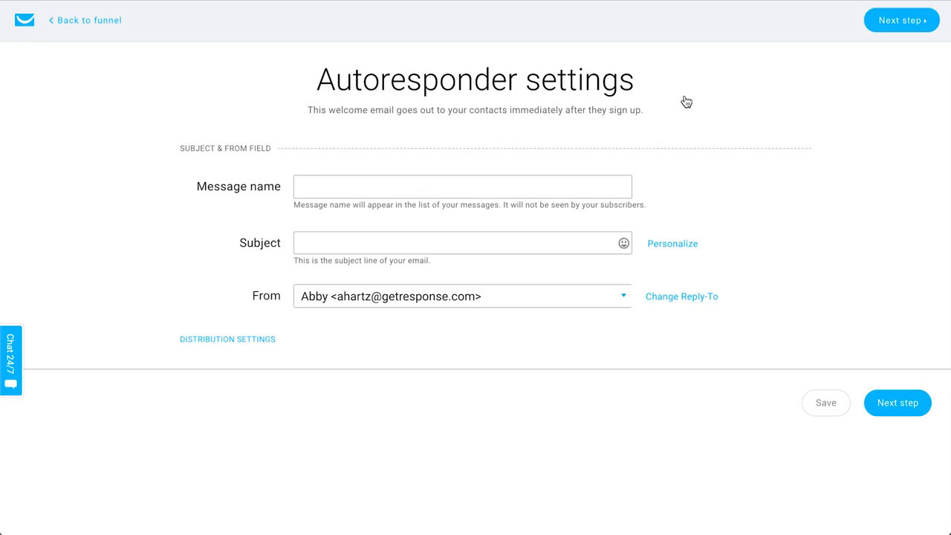
left_click(493, 192)
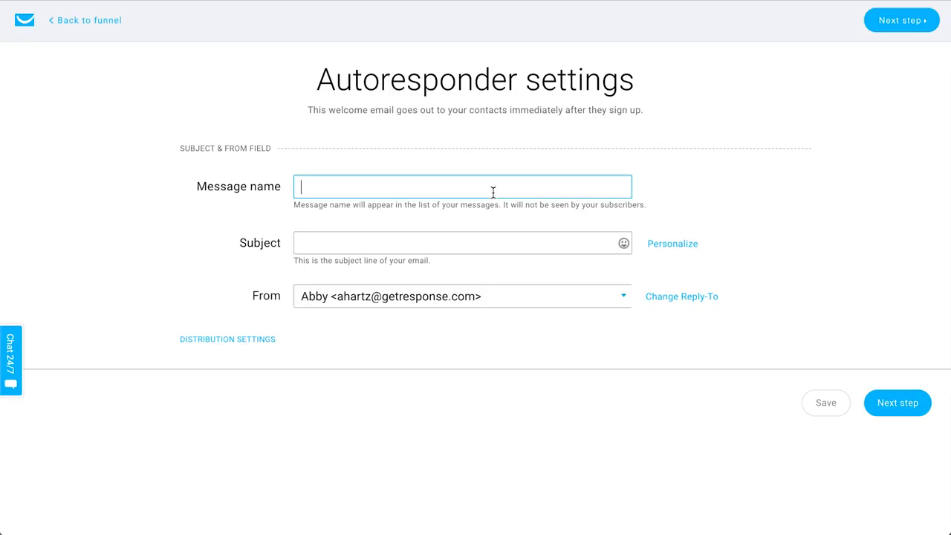
type("Thanks for sinin")
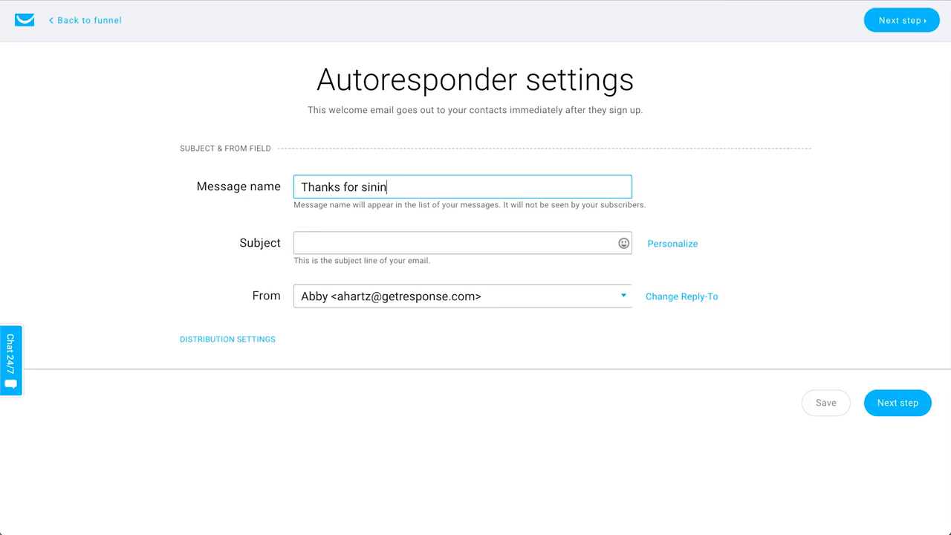
key("BackSpace")
key("BackSpace")
key("BackSpace")
type("gning up!")
key("ctrl+a")
left_click(374, 243)
type("Thanks for signing up!")
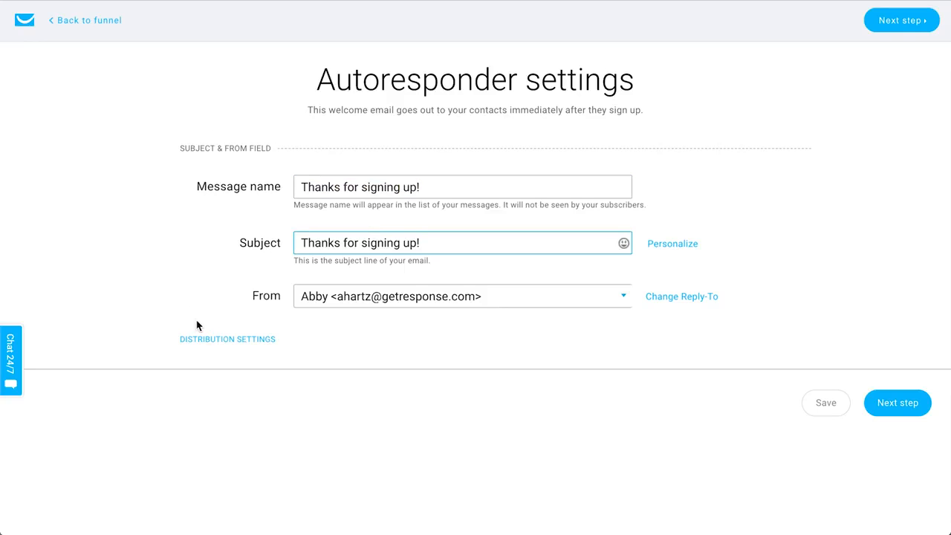
left_click(904, 403)
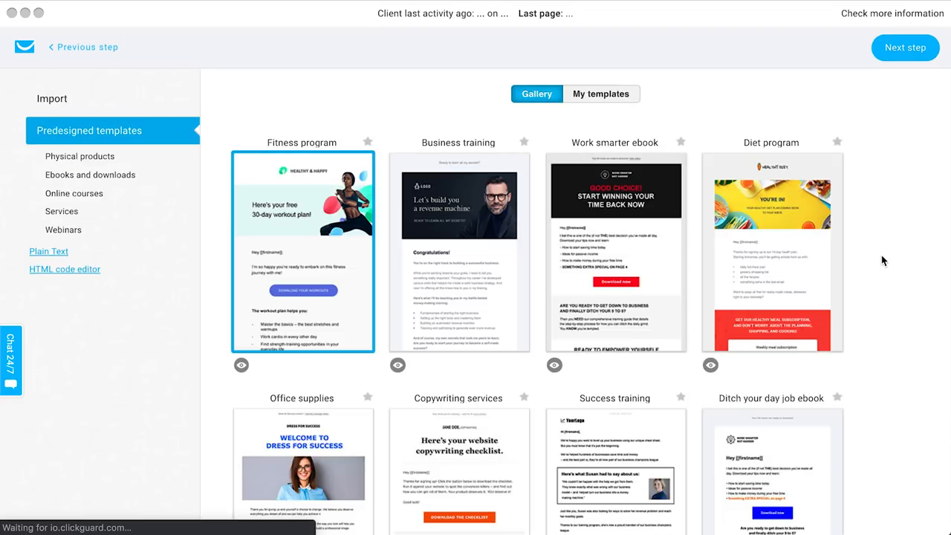
Step: Browse the predesigned email templates and use the Fitness program template for the welcome email
scroll(390, 295, "down", 4)
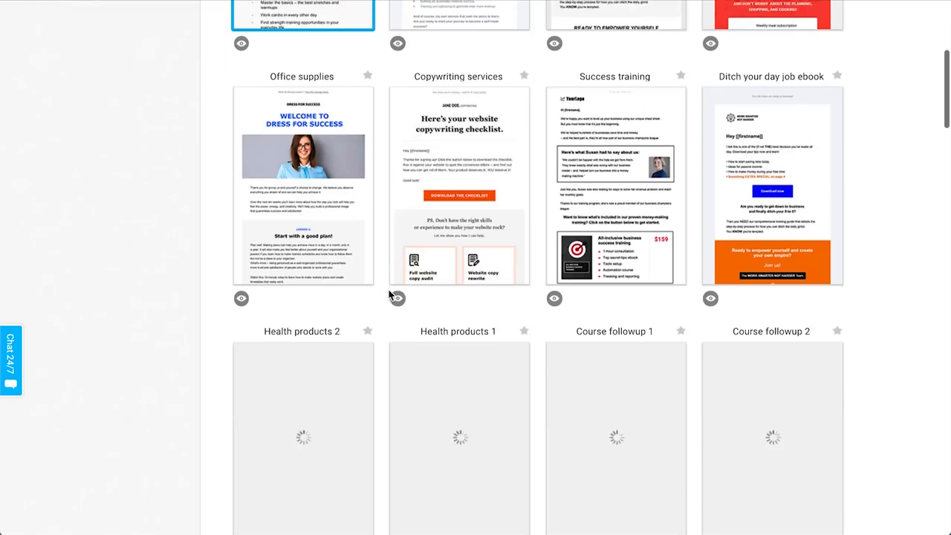
scroll(390, 295, "up", 4)
mouse_move(307, 137)
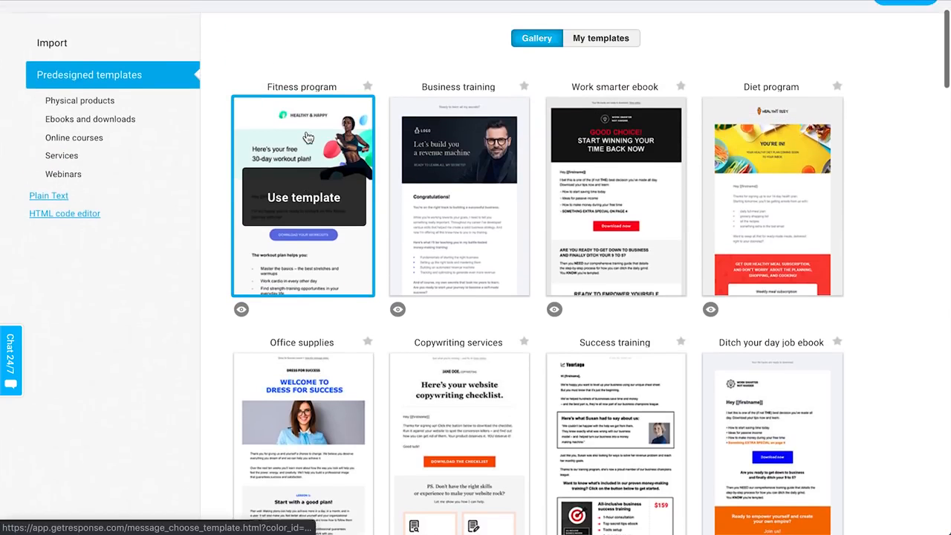
scroll(416, 78, "up", 1)
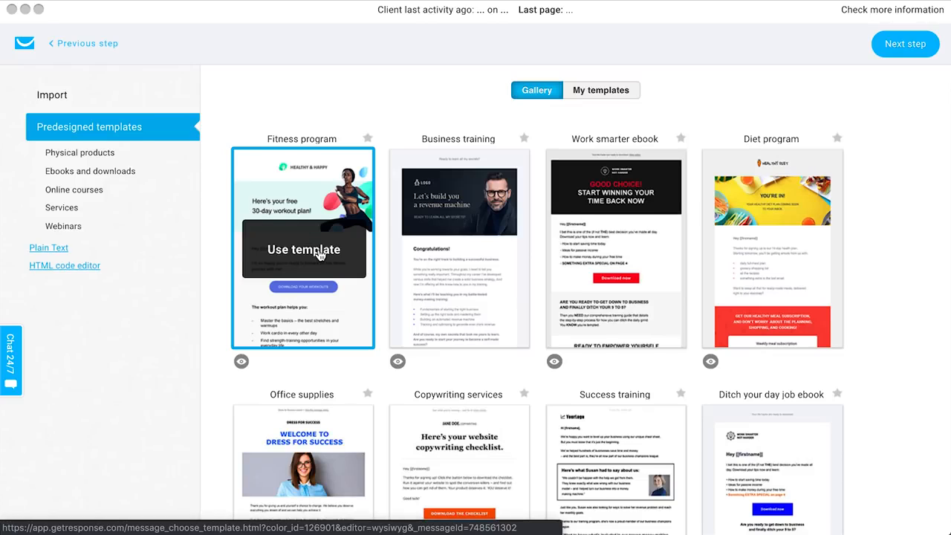
left_click(315, 256)
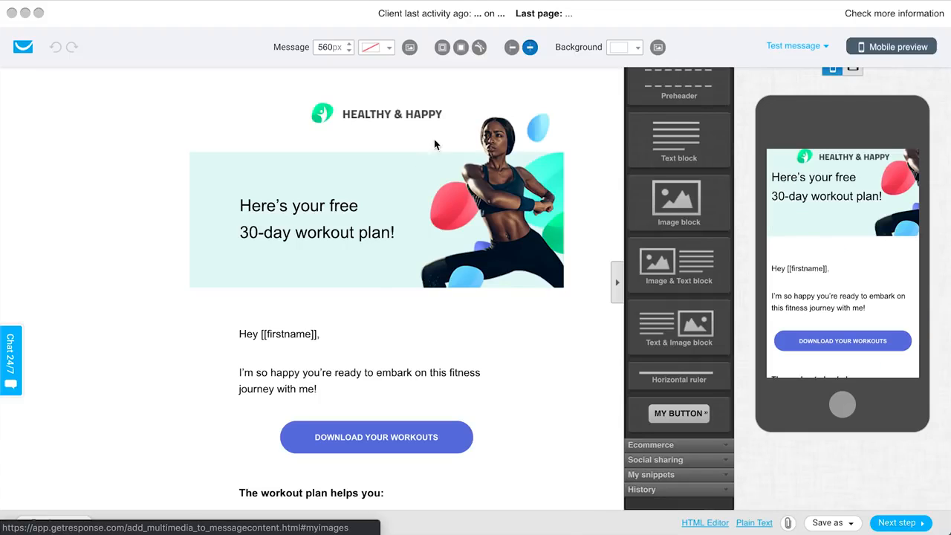
Step: Inspect the welcome email's header block, the settings of the download button and the text below it
left_click(404, 115)
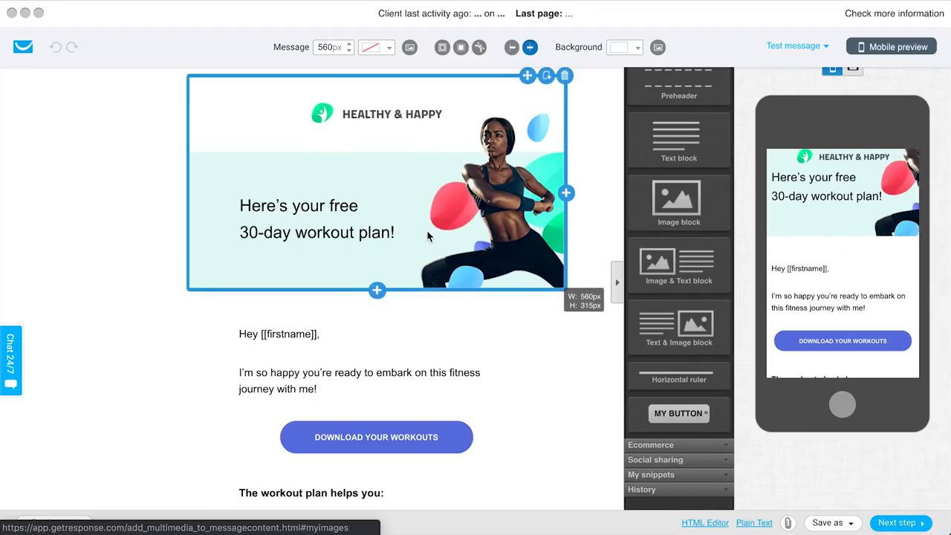
scroll(488, 329, "down", 5)
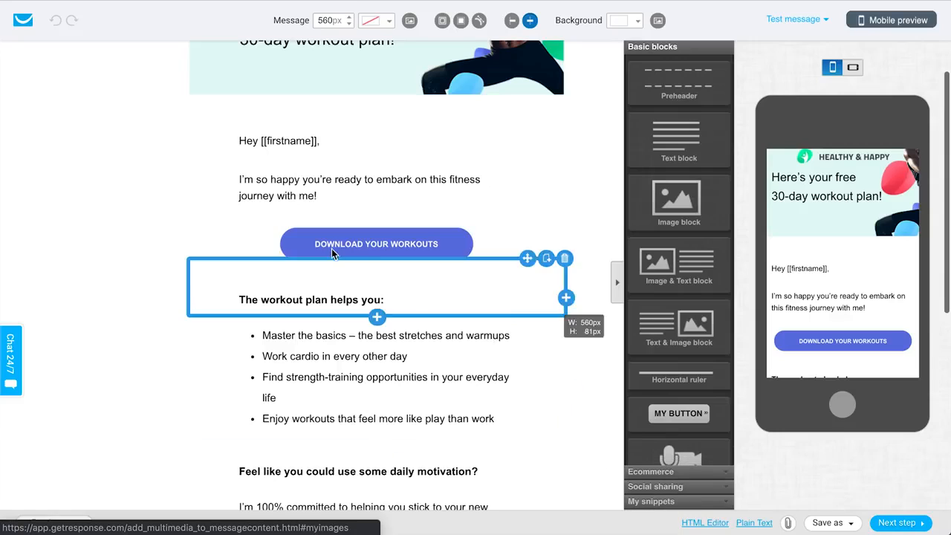
left_click(399, 246)
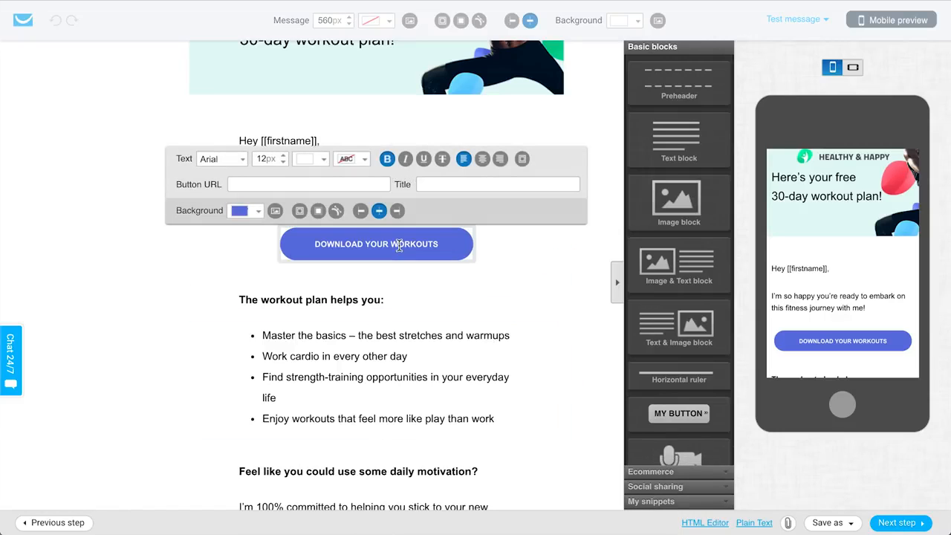
left_click(171, 281)
scroll(171, 281, "down", 4)
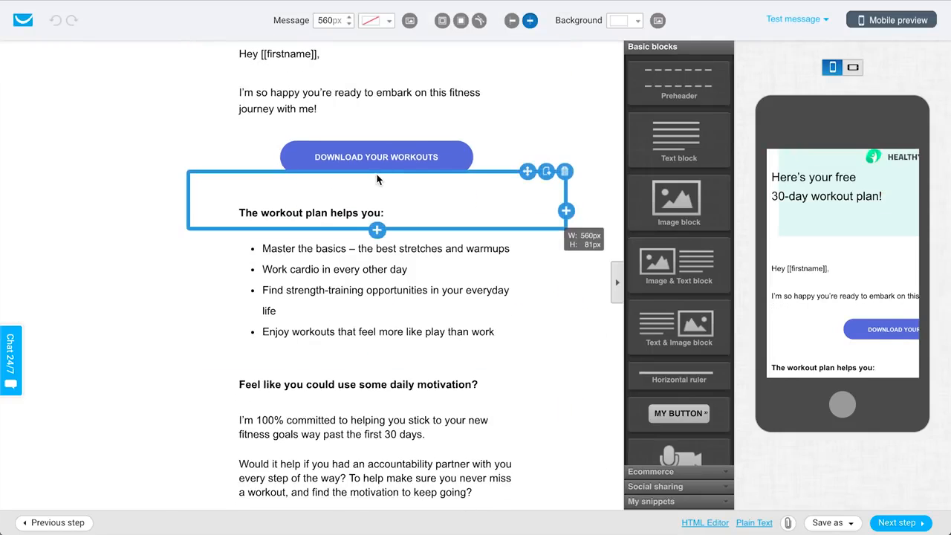
Step: Review the welcome email's body text down to the 30 Day Bootcamp offer, and hide the mobile preview
scroll(380, 138, "down", 7)
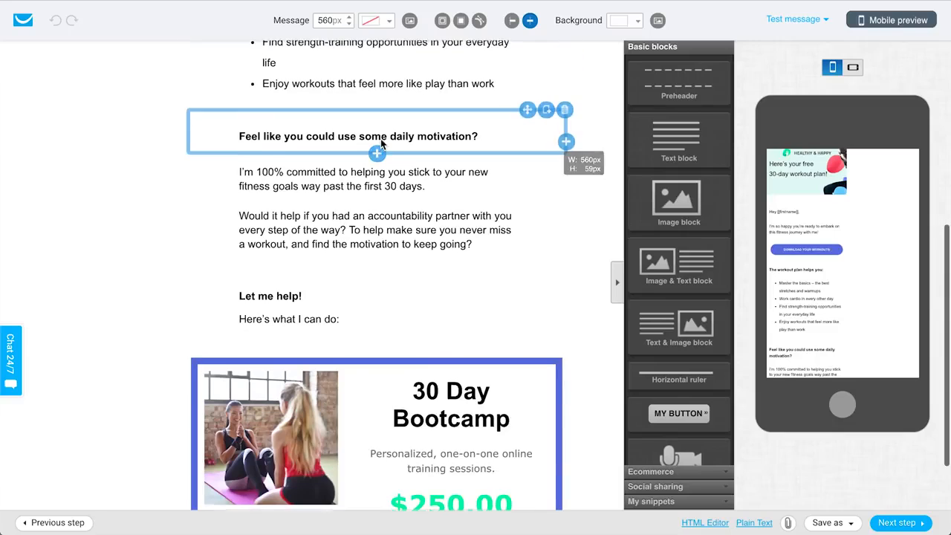
scroll(89, 257, "up", 1)
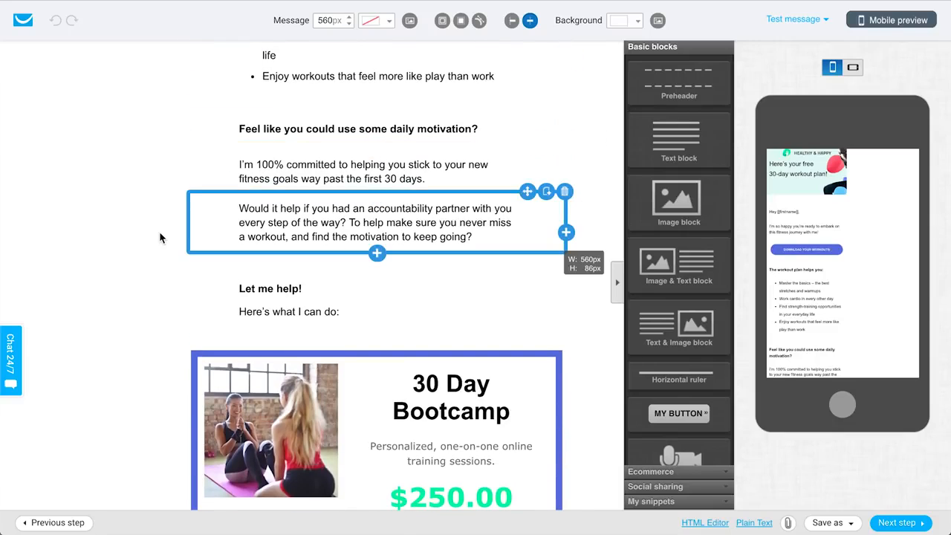
scroll(159, 234, "up", 2)
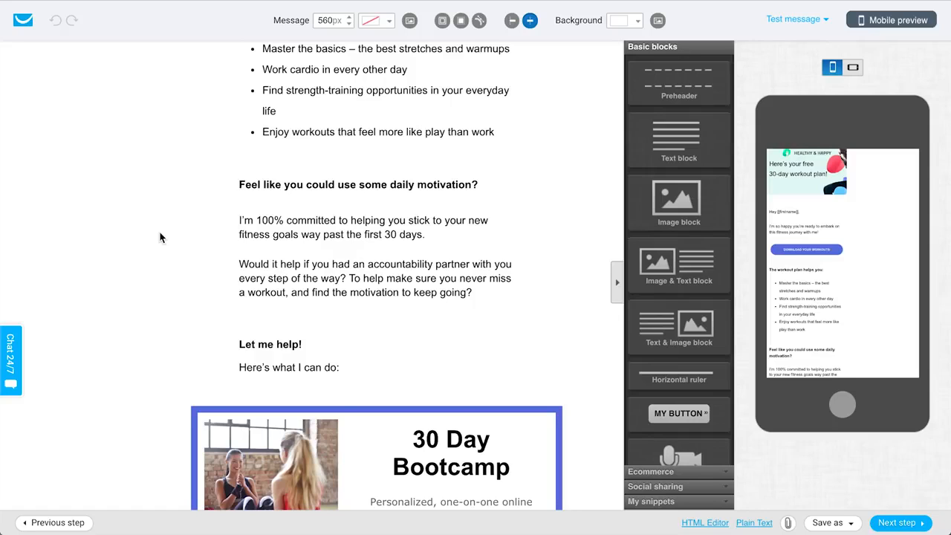
scroll(161, 237, "down", 5)
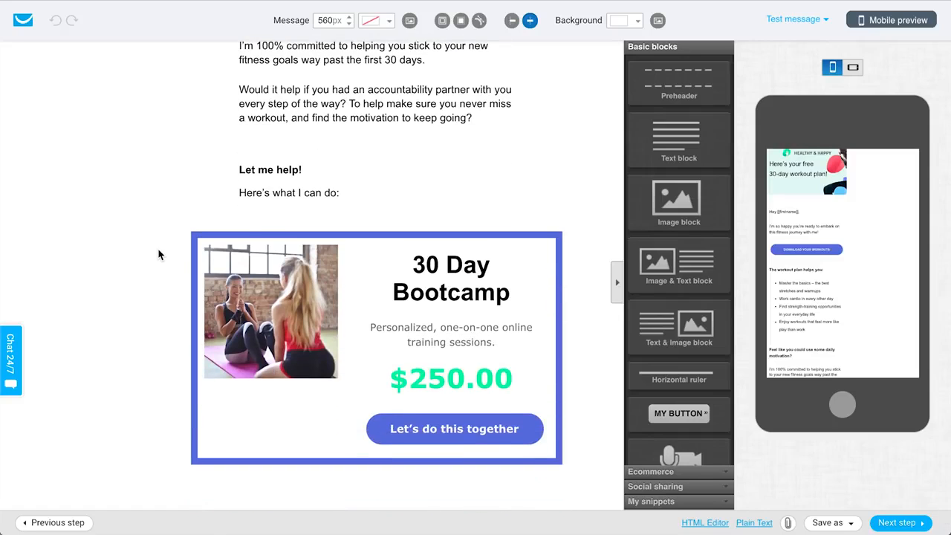
left_click(891, 20)
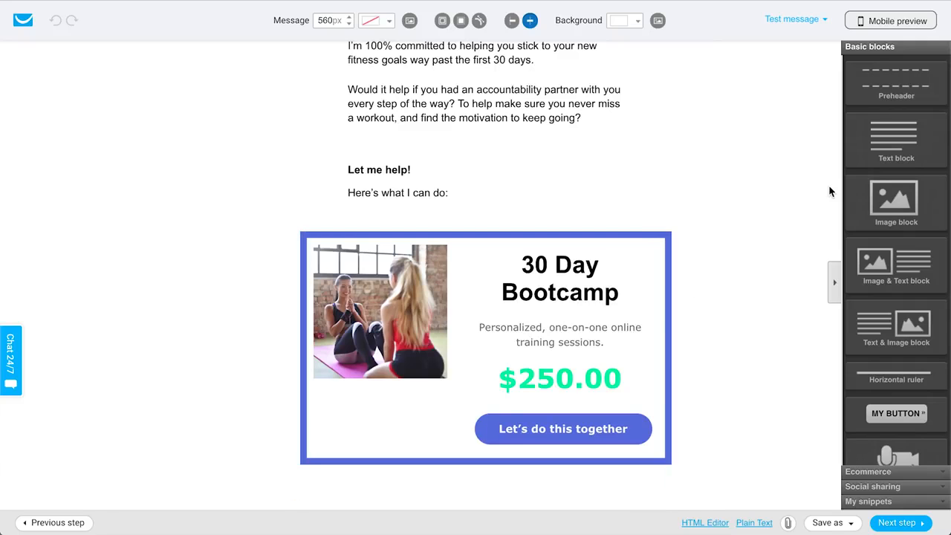
Step: Examine the available ecommerce blocks and the "Let's do this together" button in the email's 30 Day Bootcamp product box
left_click(878, 476)
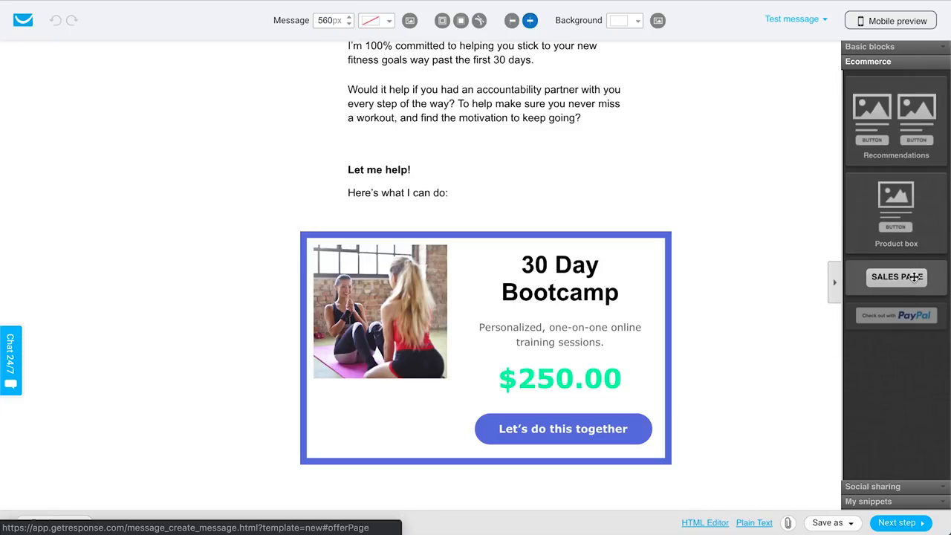
left_click_drag(914, 276, 560, 427)
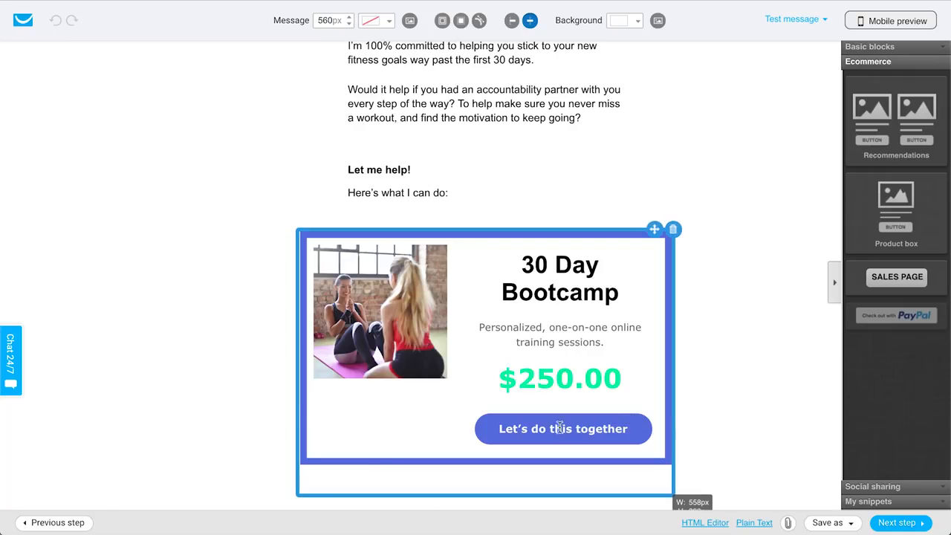
left_click(578, 428)
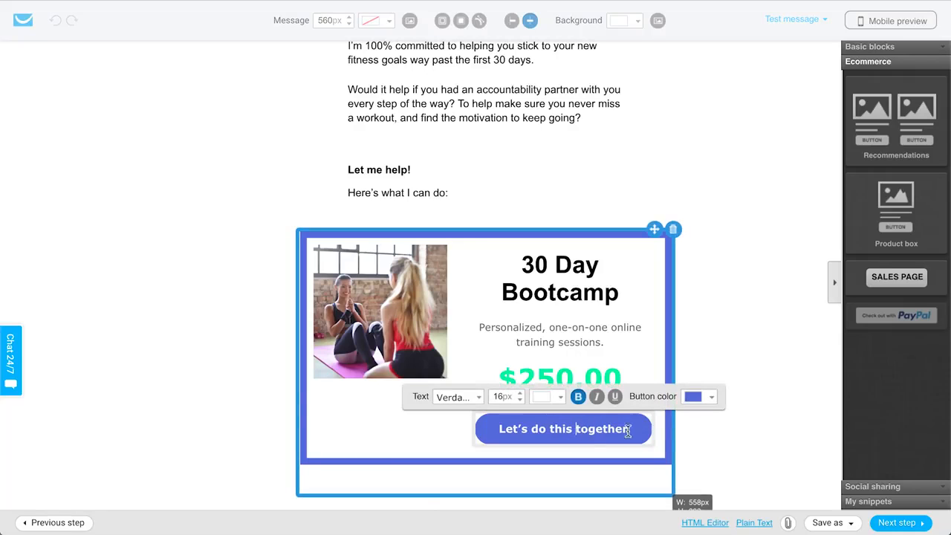
left_click(760, 425)
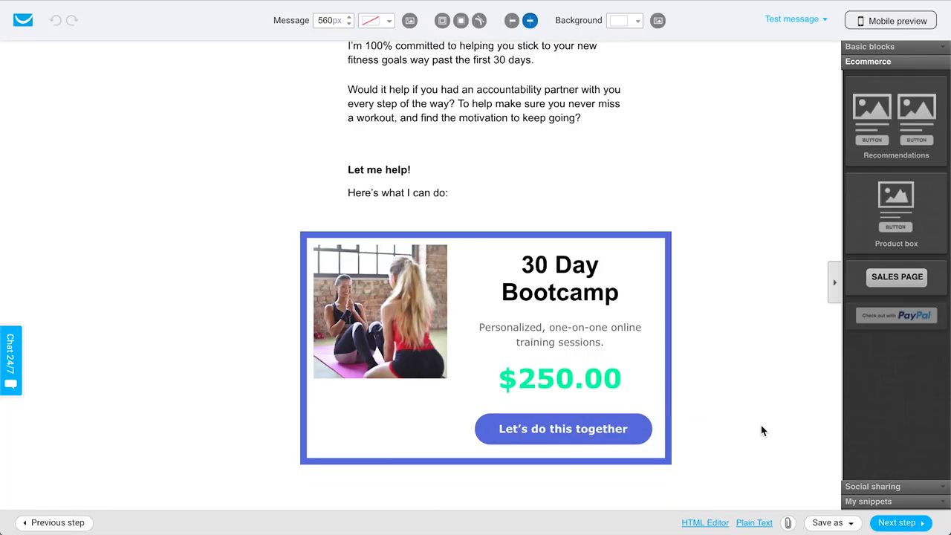
scroll(772, 376, "down", 1)
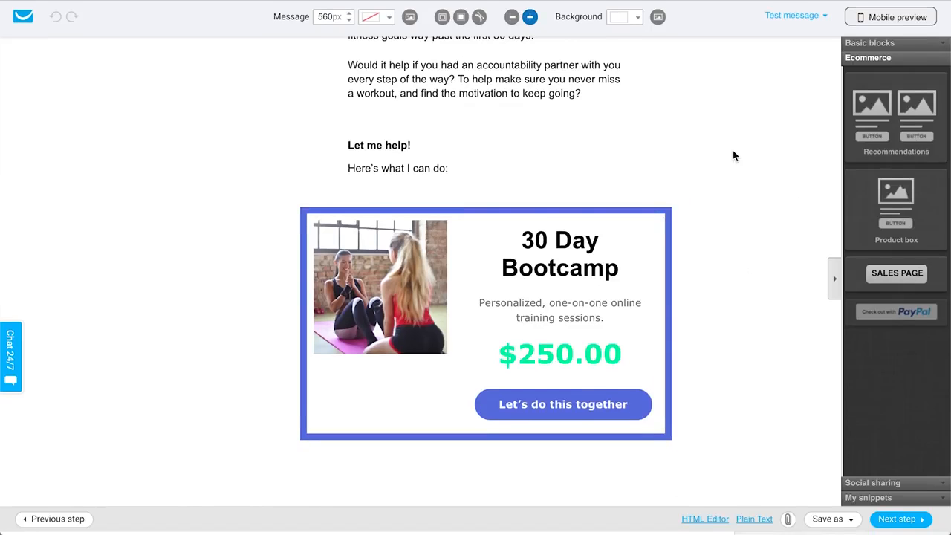
Step: Finish the welcome email design and return to the funnel overview to check its autoresponder stage
left_click(897, 523)
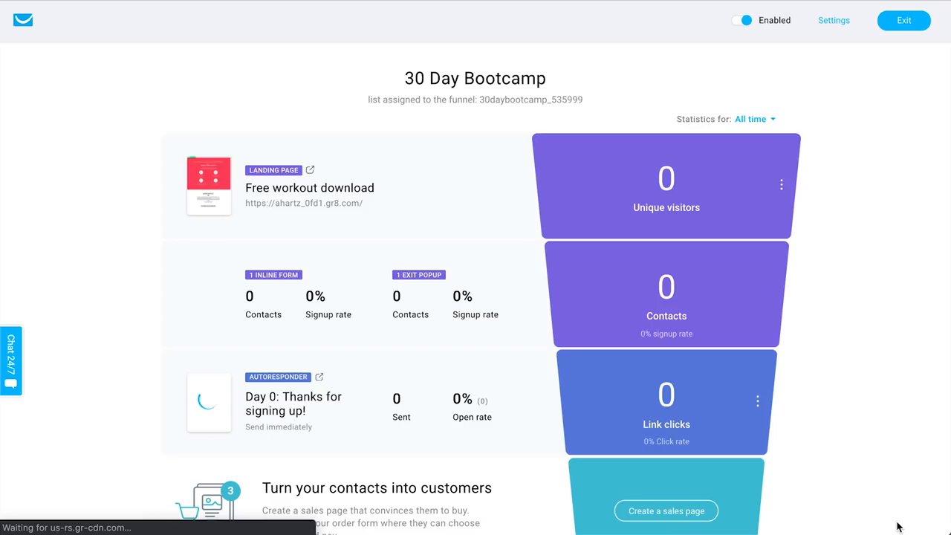
scroll(839, 321, "down", 1)
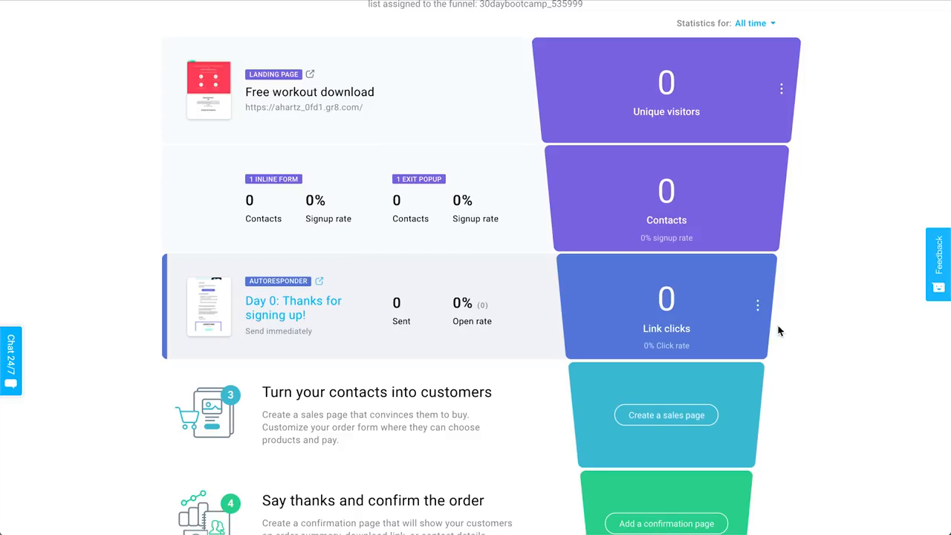
scroll(861, 384, "down", 1)
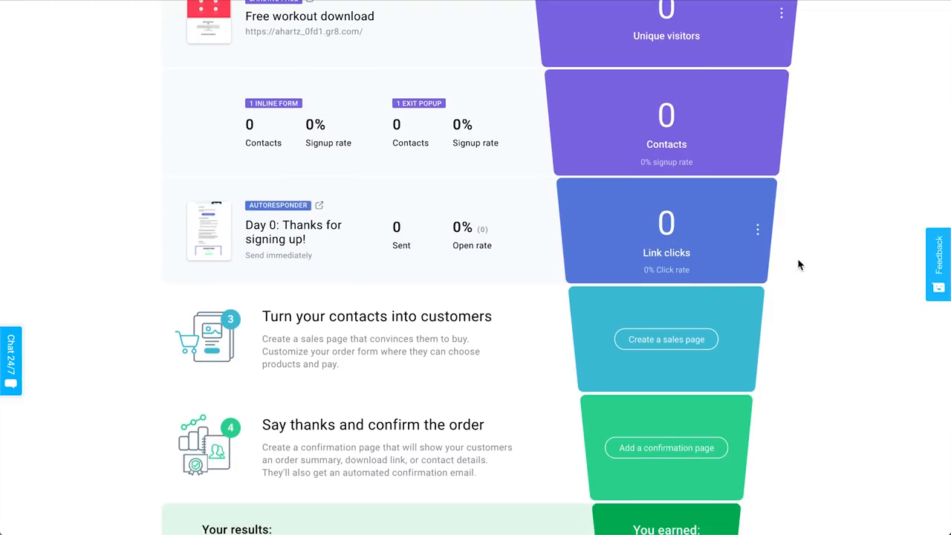
Step: Open the form for adding another funnel email, examine its name, day, send time, weekday and message settings, and cancel it
left_click(758, 231)
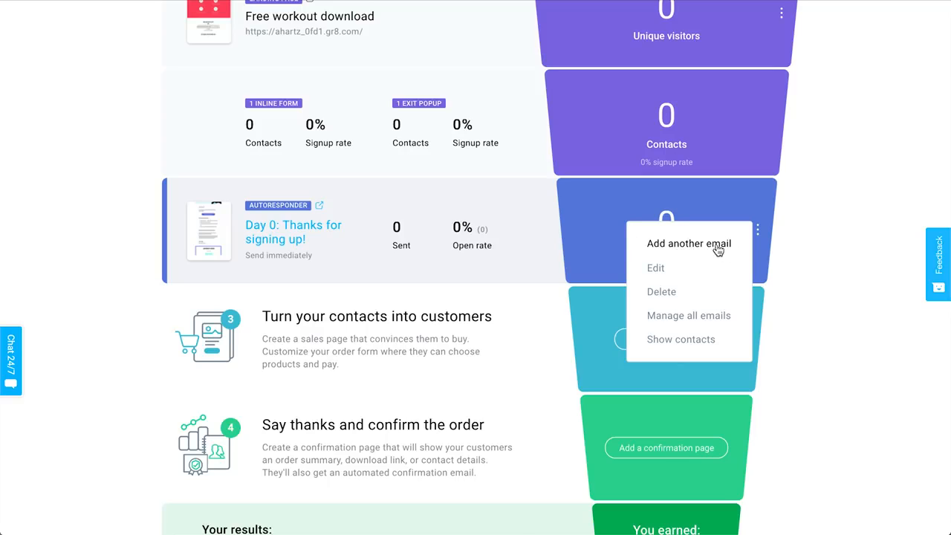
left_click(686, 250)
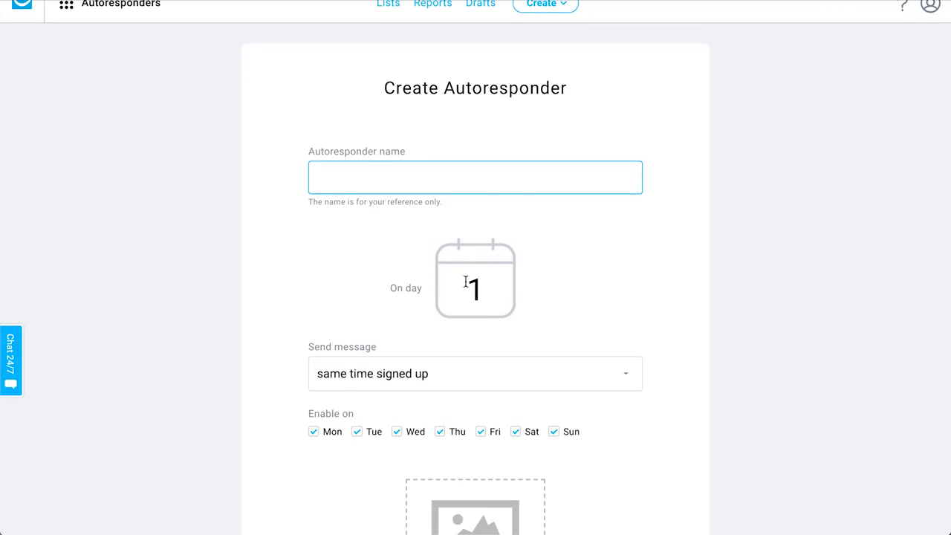
scroll(654, 334, "down", 1)
scroll(655, 334, "up", 1)
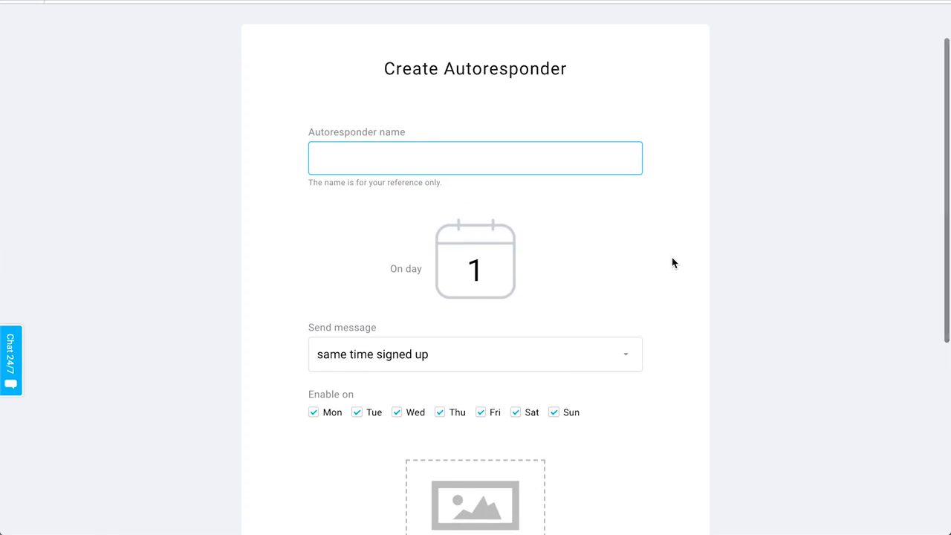
left_click(672, 260)
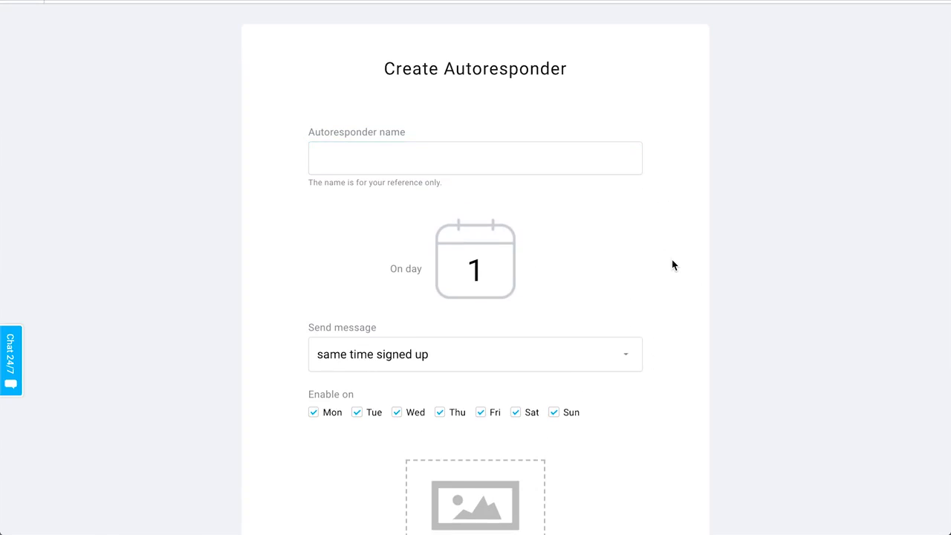
left_click(513, 280)
scroll(730, 328, "down", 2)
scroll(729, 327, "up", 3)
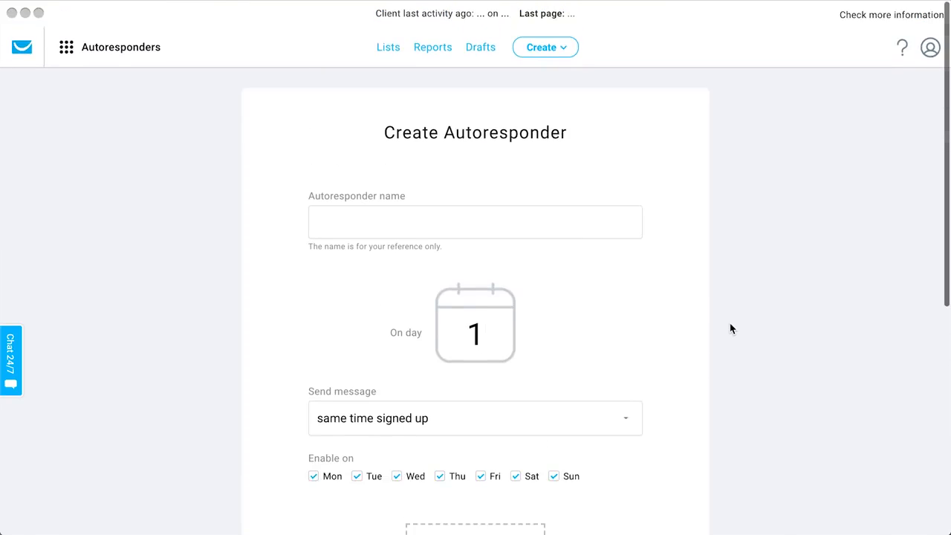
scroll(730, 328, "down", 5)
scroll(730, 328, "up", 3)
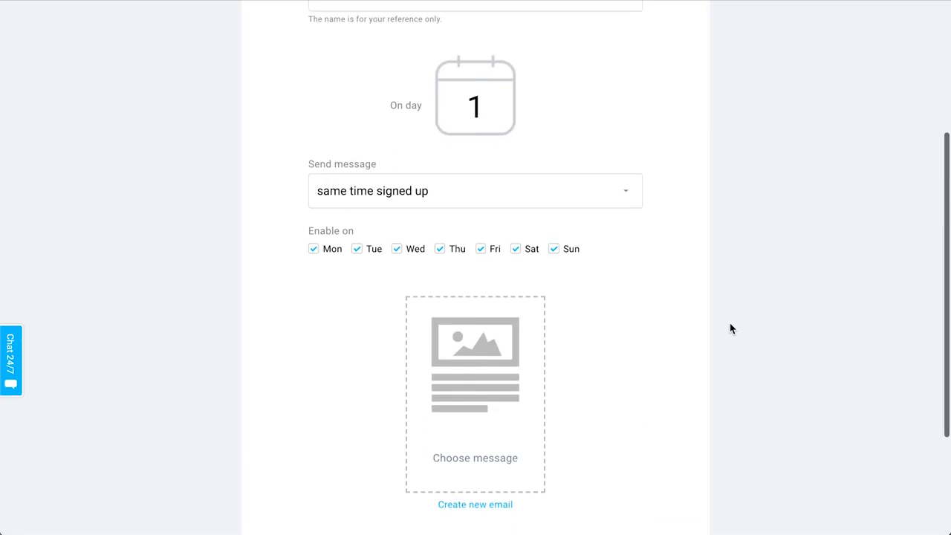
scroll(731, 328, "down", 1)
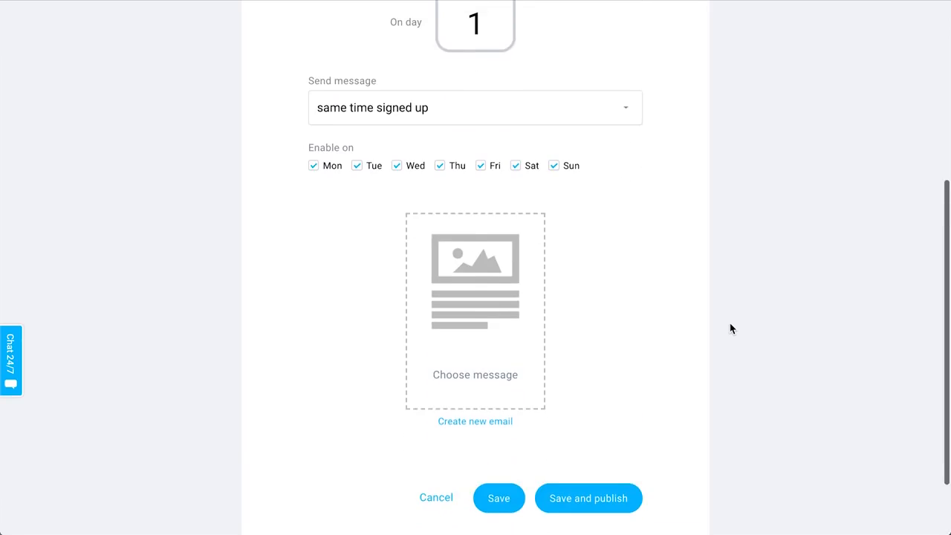
left_click(436, 497)
left_click(573, 180)
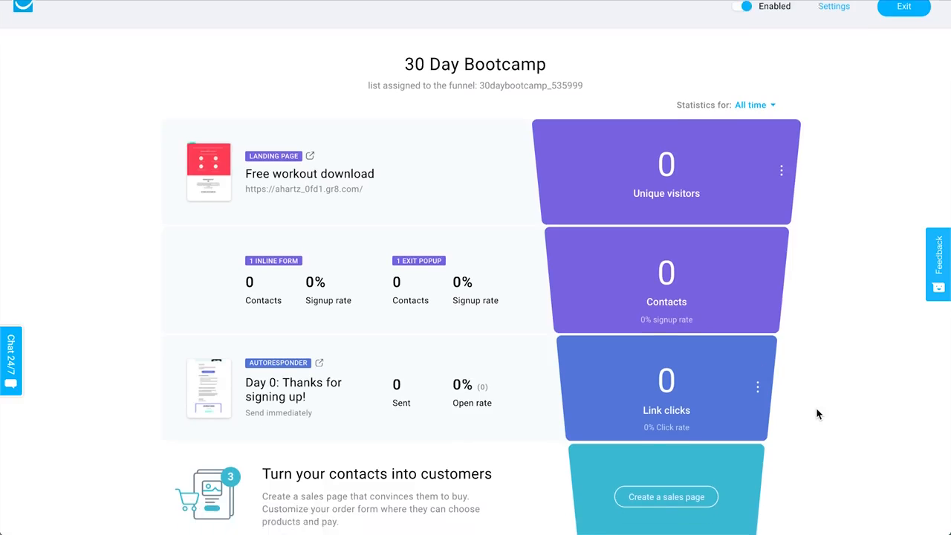
Step: Start creating a sales page for the funnel's customer stage and browse all available sales page templates
scroll(818, 414, "down", 4)
scroll(843, 280, "down", 1)
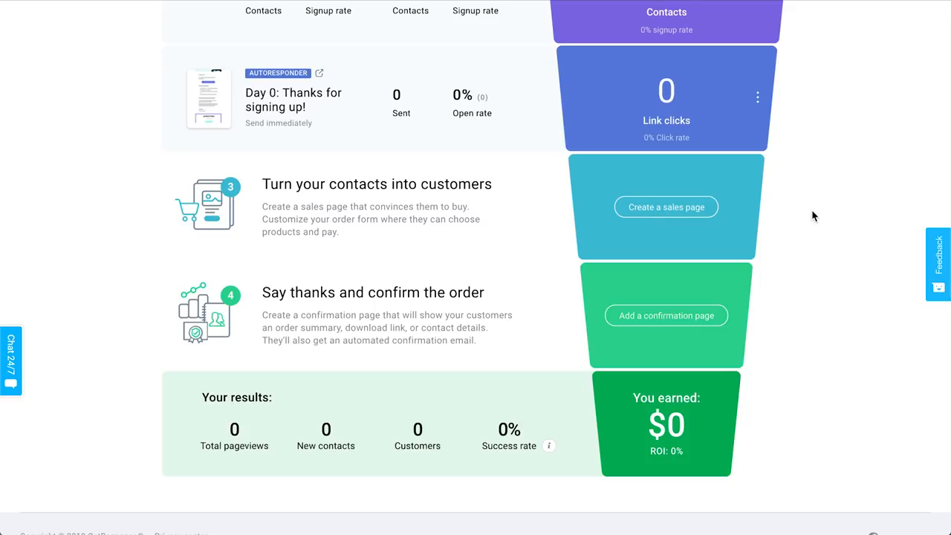
left_click(666, 208)
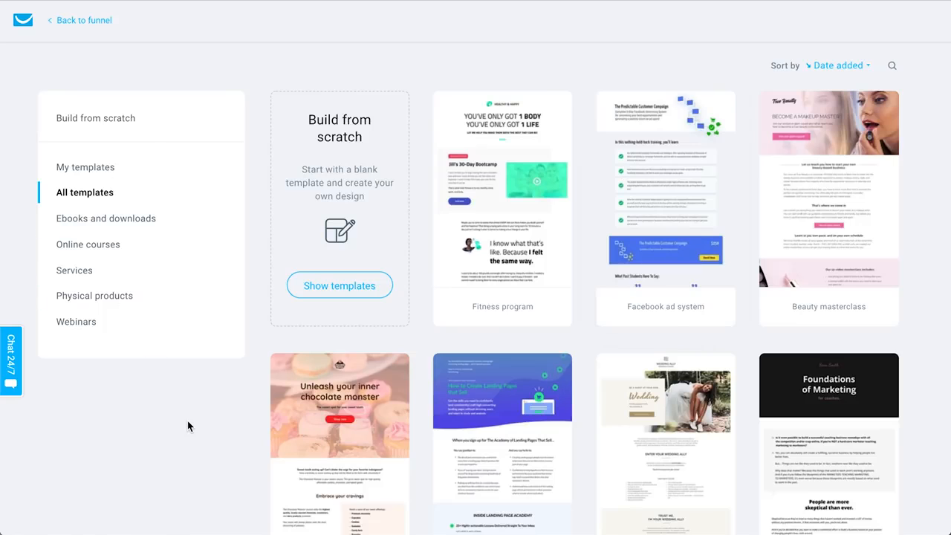
scroll(187, 421, "down", 6)
scroll(187, 421, "up", 5)
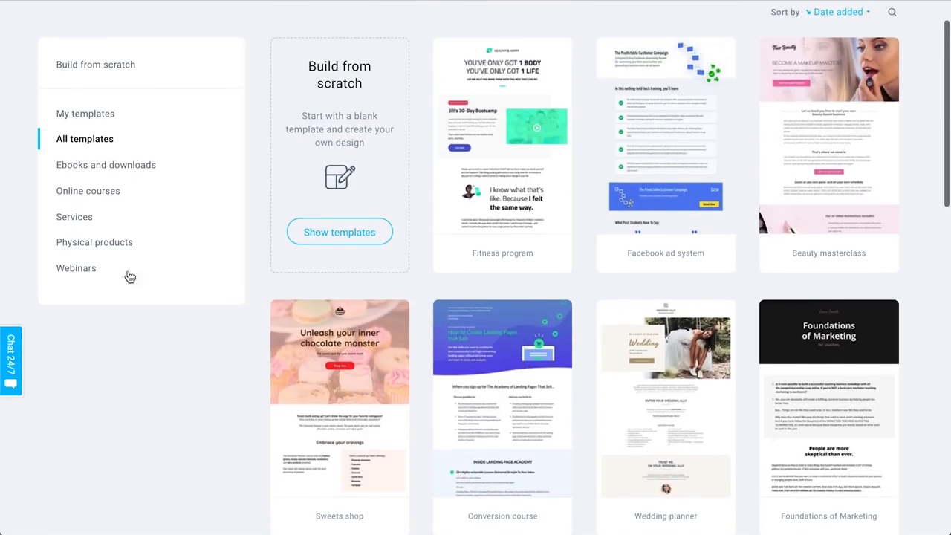
scroll(111, 369, "up", 1)
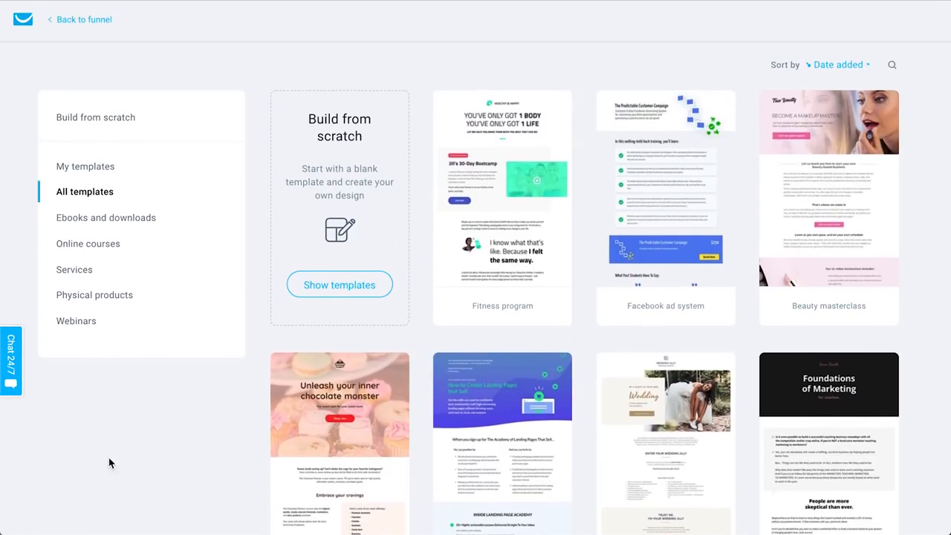
Step: Select the Fitness program template, name the sales page "30 Day Bootcamp" and proceed to the page editor
mouse_move(499, 189)
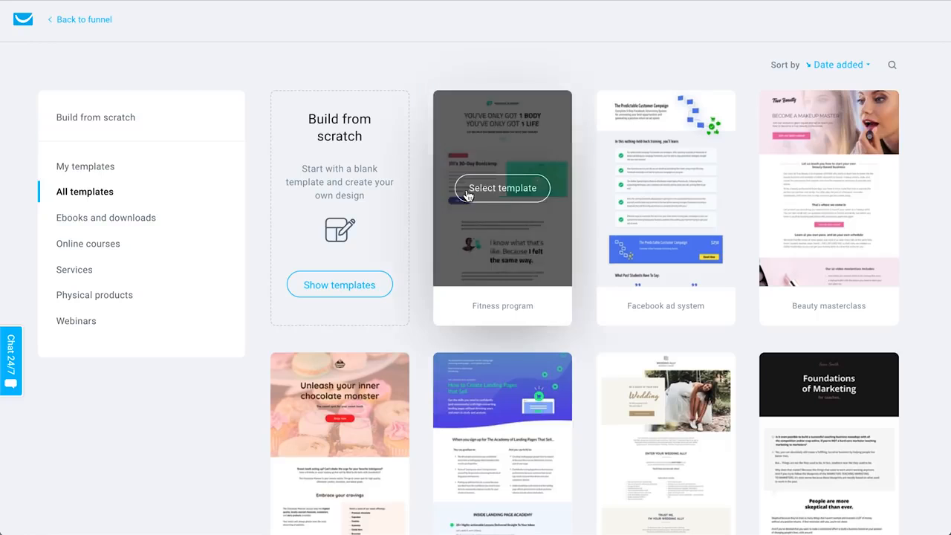
left_click(504, 190)
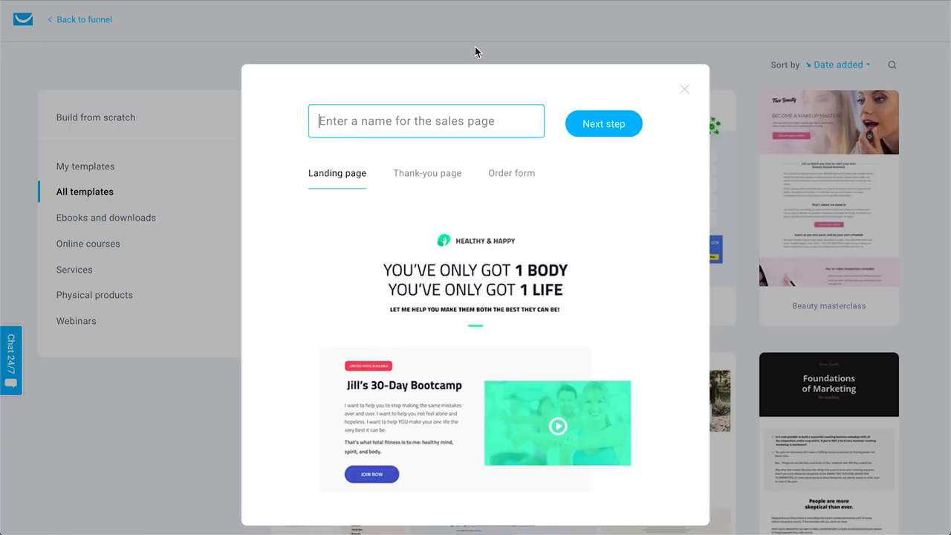
type("30 Day Bootcamp")
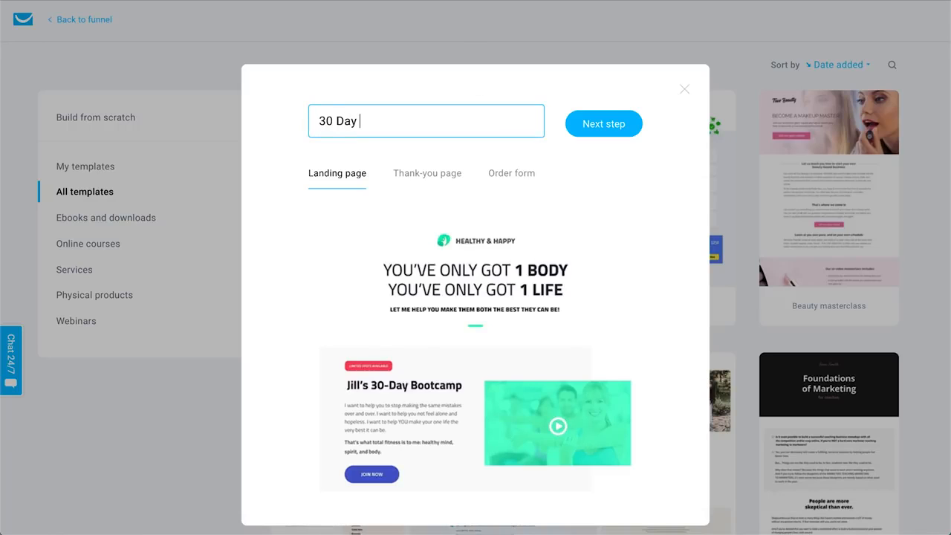
left_click(613, 123)
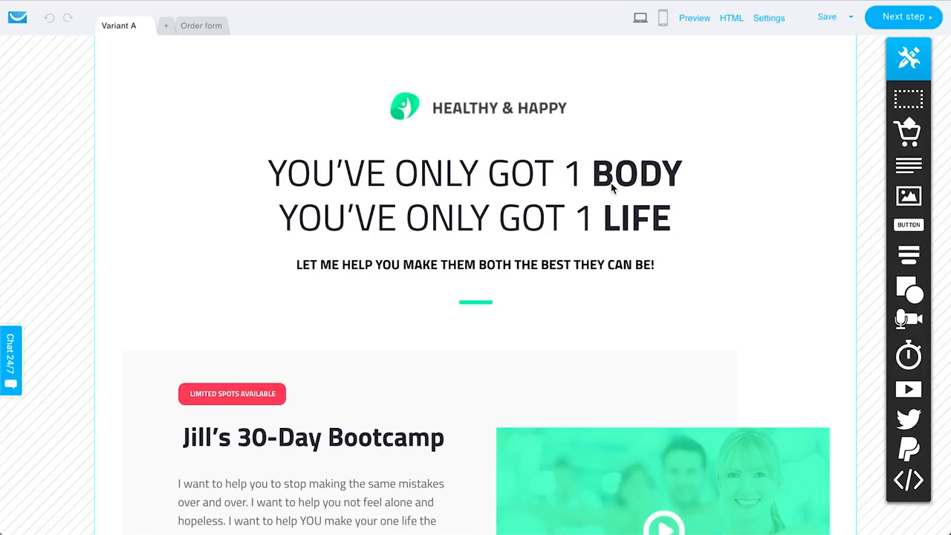
Step: Review the sales page from its headline and Join now section down to the 30 Day Bootcamp product box
scroll(611, 182, "down", 2)
scroll(518, 116, "up", 2)
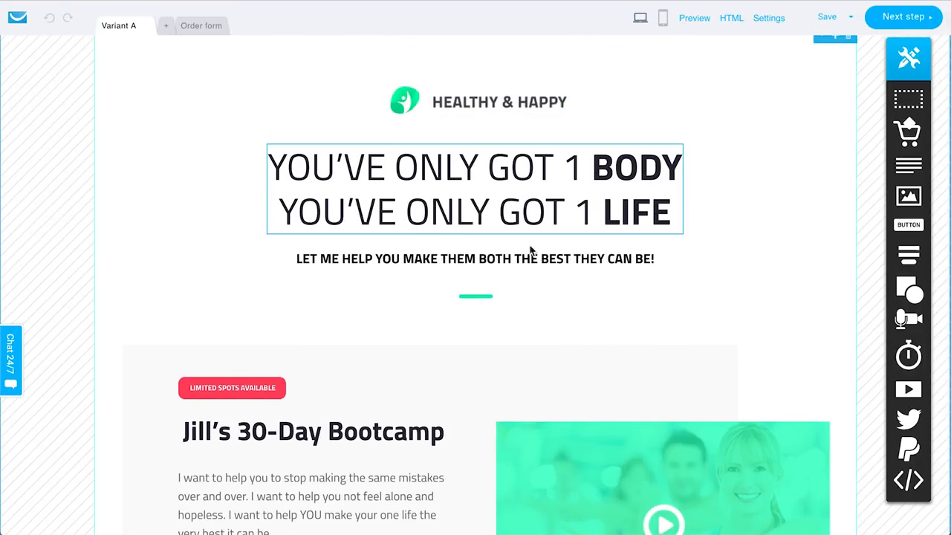
scroll(550, 297, "down", 4)
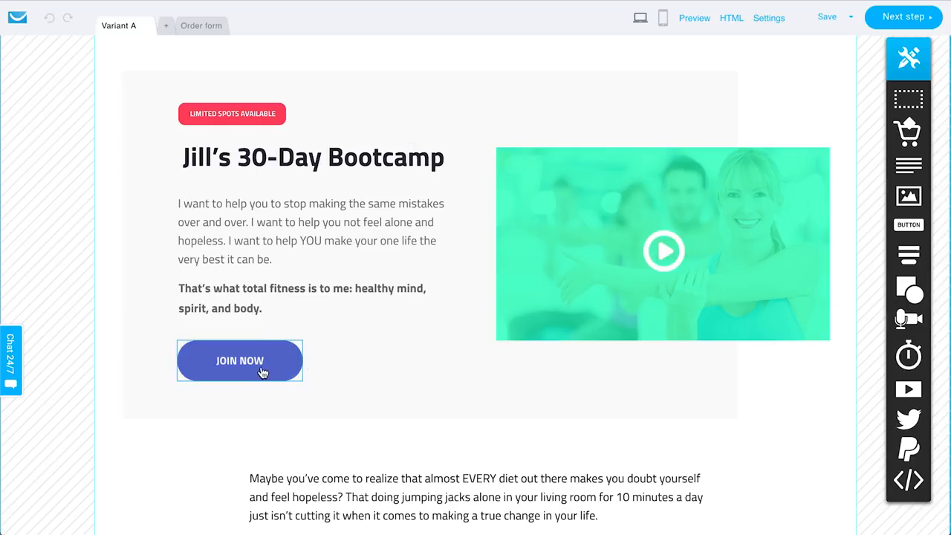
scroll(323, 365, "down", 8)
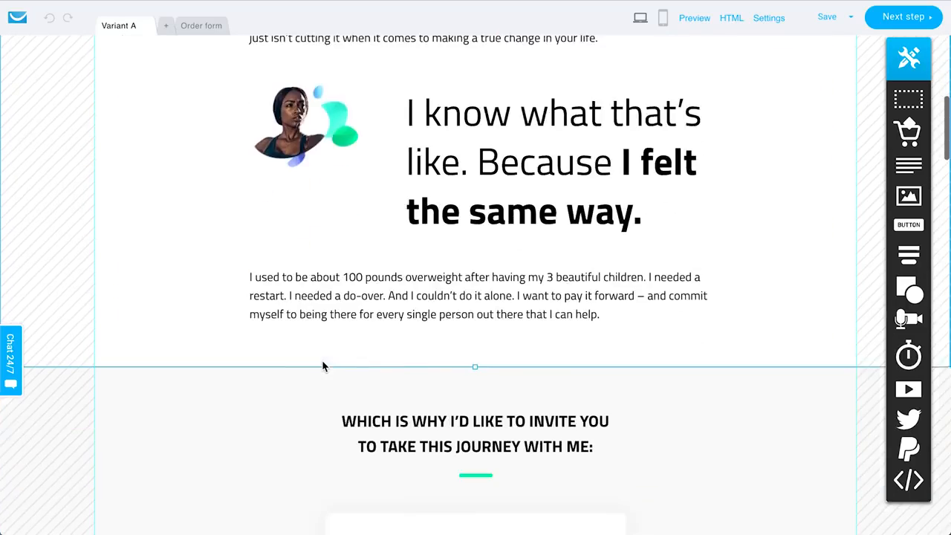
scroll(323, 365, "down", 4)
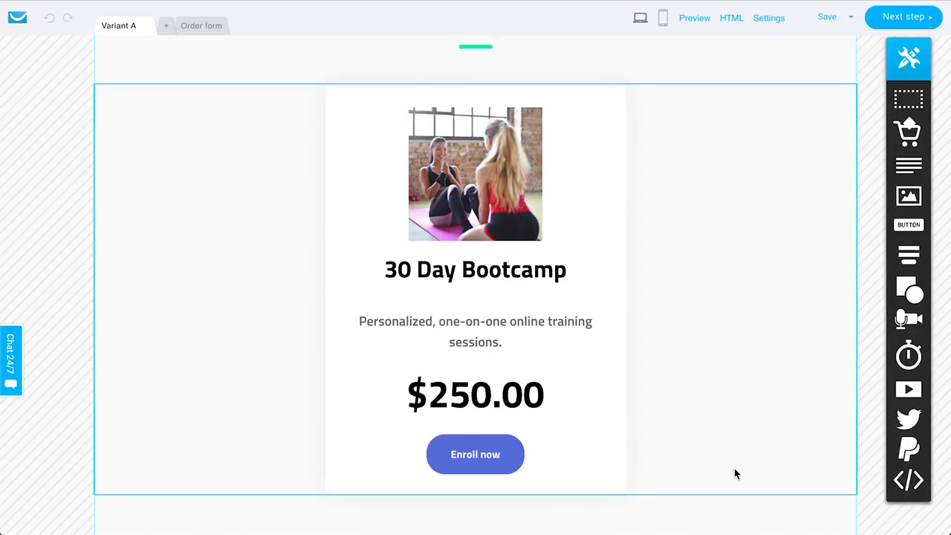
scroll(733, 468, "down", 1)
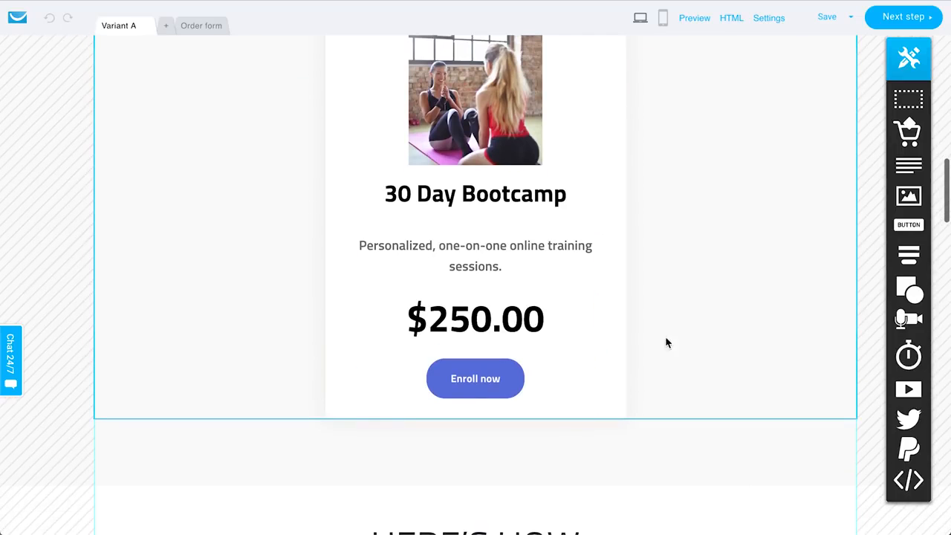
scroll(668, 403, "up", 1)
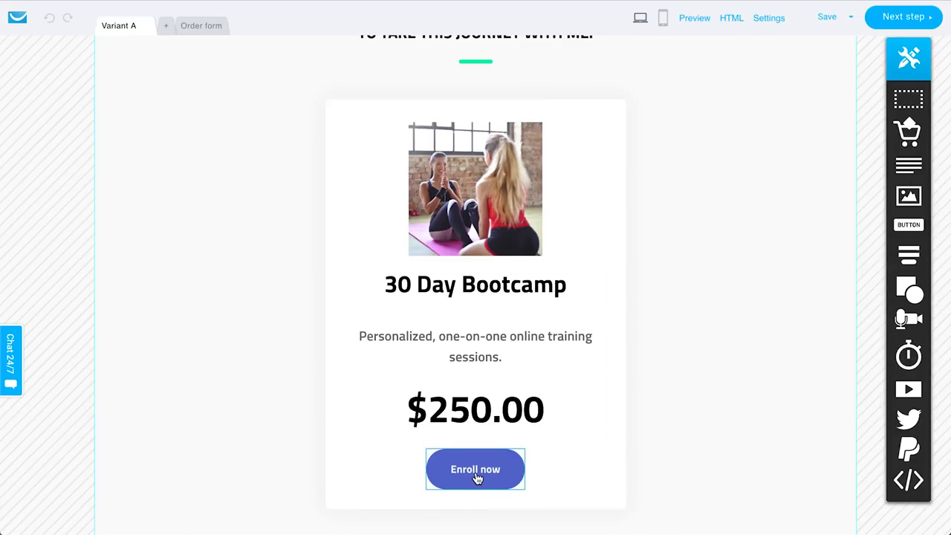
Step: Open the sales page's order form and review its product, billing address and contact details sections
left_click(218, 31)
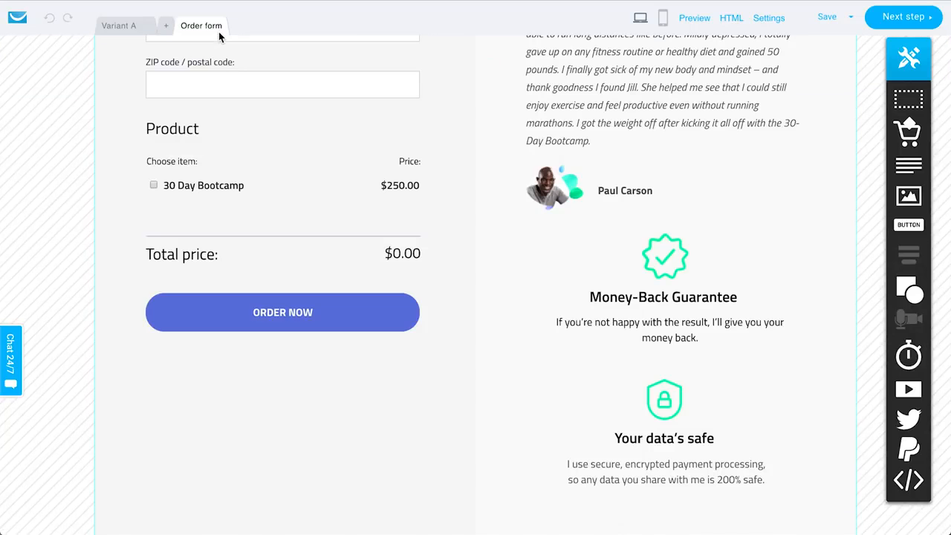
scroll(237, 188, "up", 5)
scroll(238, 196, "up", 3)
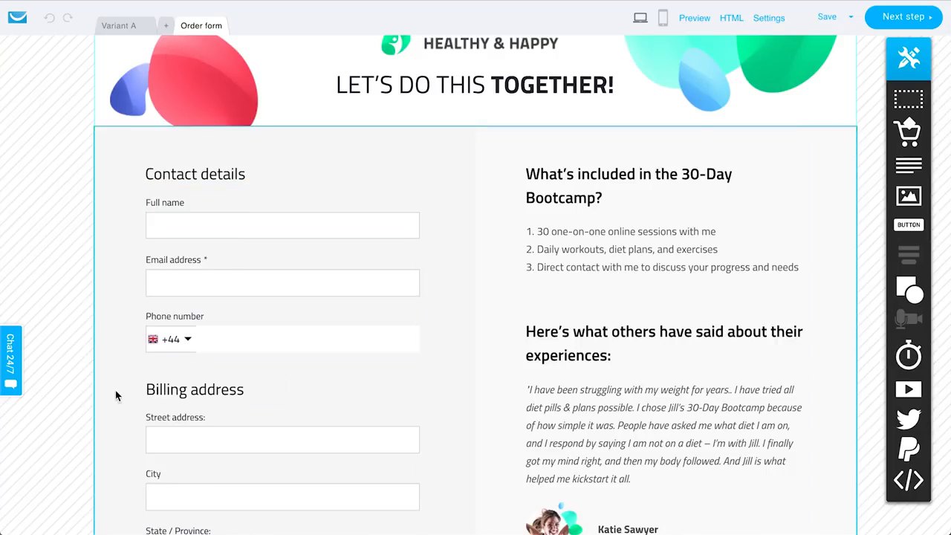
Step: Return to Variant A and review the sales page from its headline through the testimonials to the 30-day money back guarantee
left_click(121, 29)
scroll(260, 269, "down", 10)
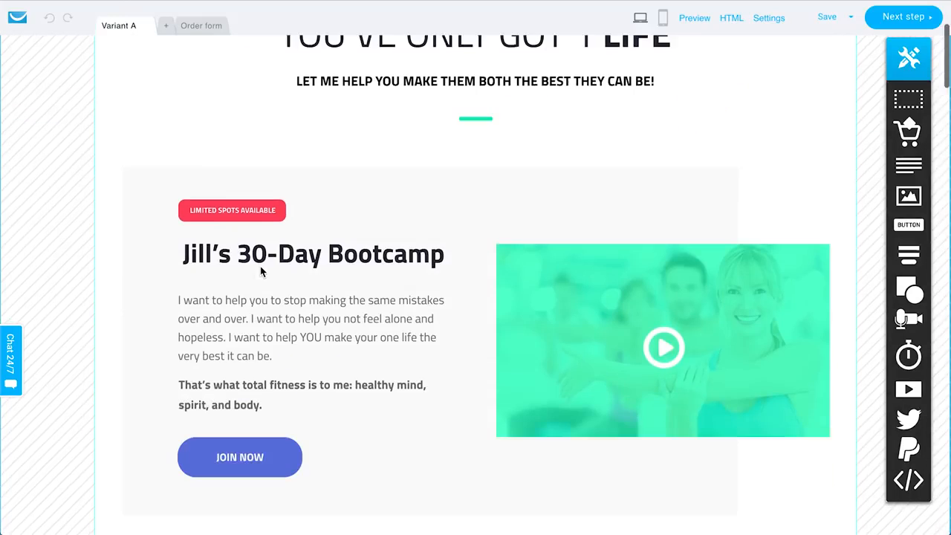
scroll(260, 267, "down", 15)
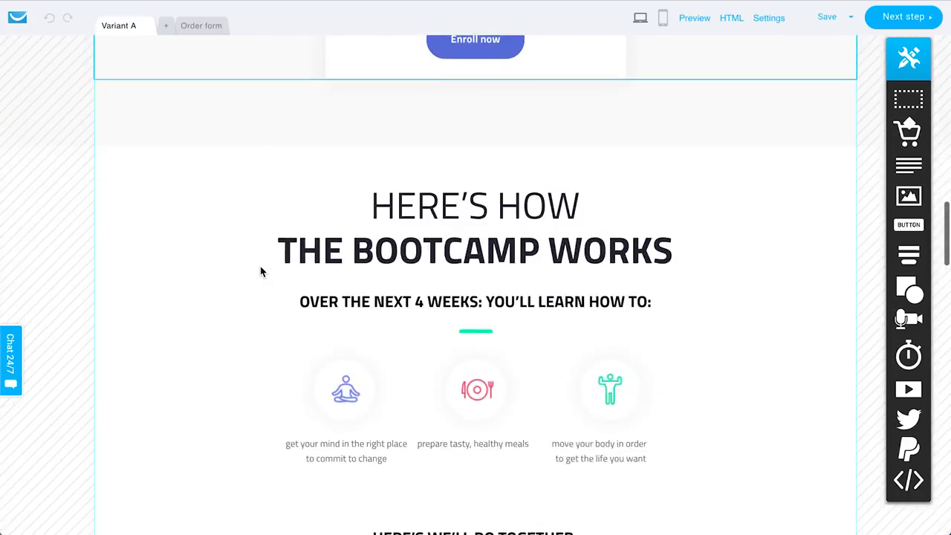
scroll(260, 271, "down", 15)
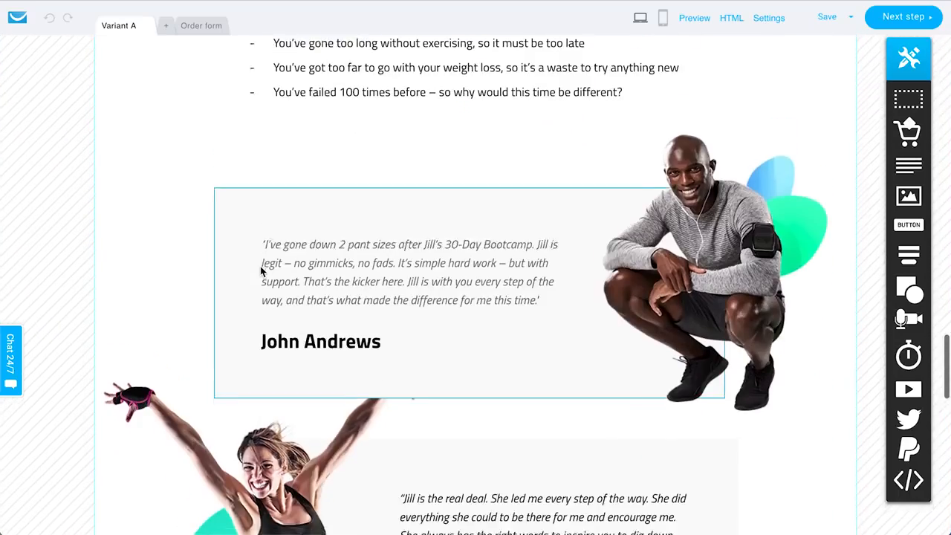
scroll(260, 269, "up", 10)
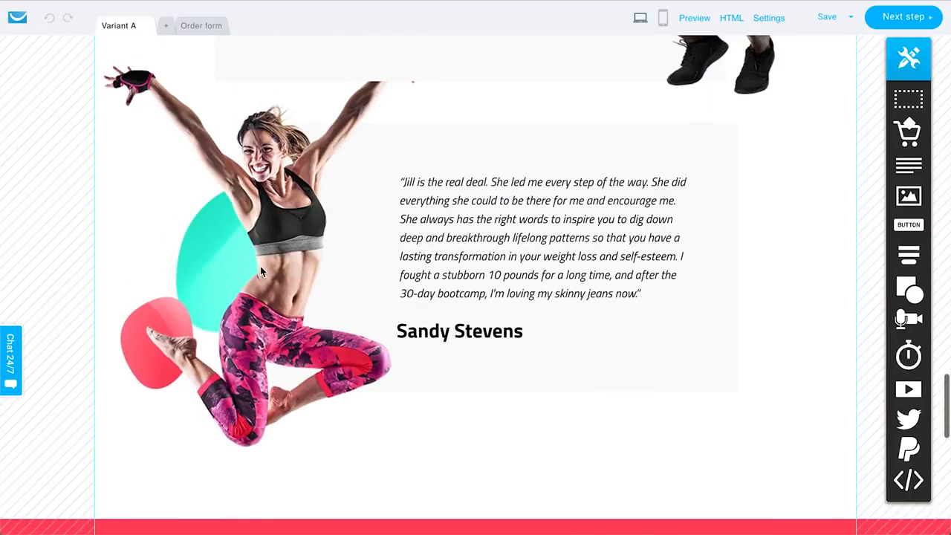
scroll(304, 333, "up", 3)
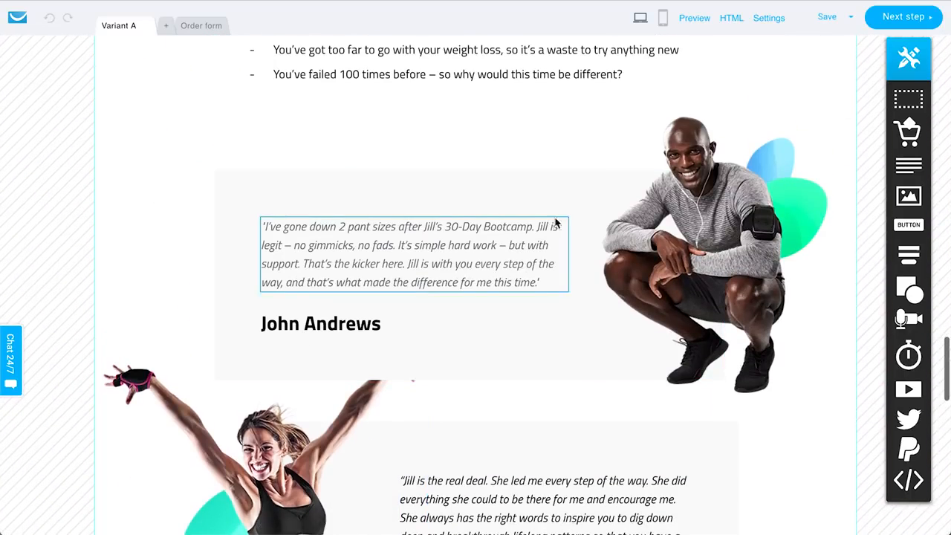
scroll(458, 256, "down", 10)
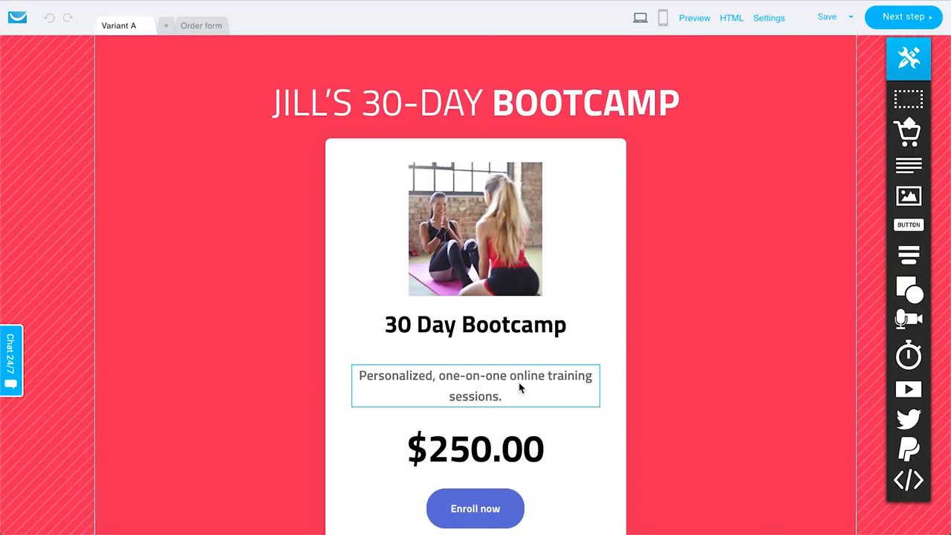
scroll(520, 389, "down", 4)
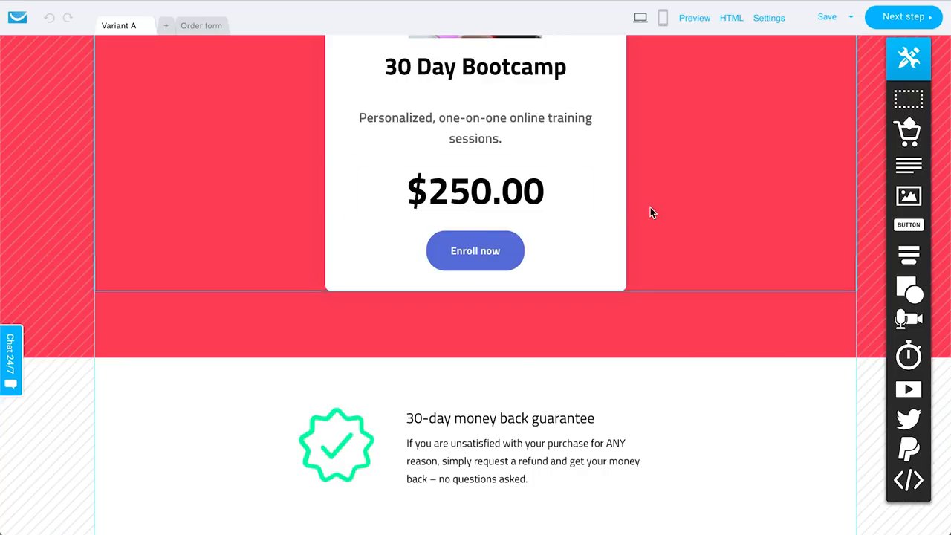
Step: Look back over the sales page from the money back guarantee up to the headline and Join now section
scroll(651, 214, "up", 7)
scroll(650, 215, "up", 15)
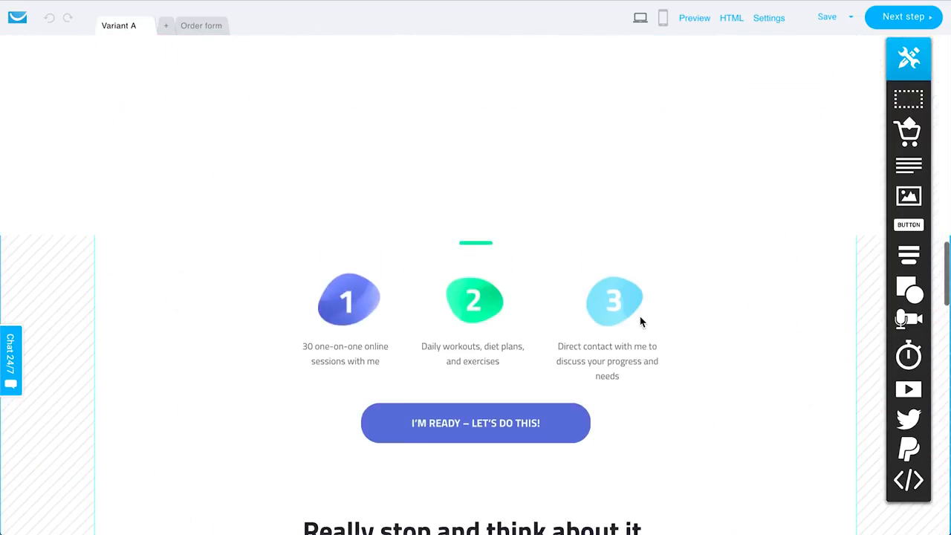
scroll(642, 322, "up", 3)
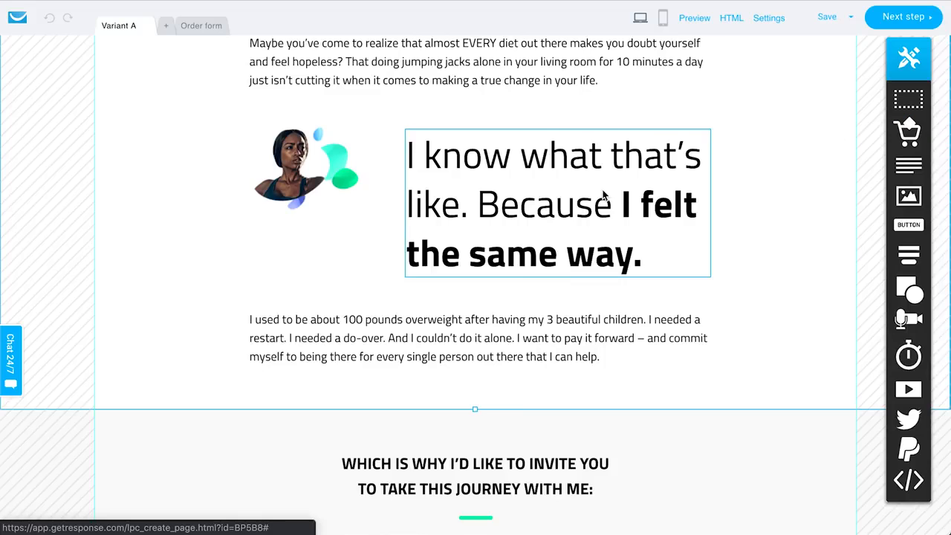
scroll(603, 194, "up", 5)
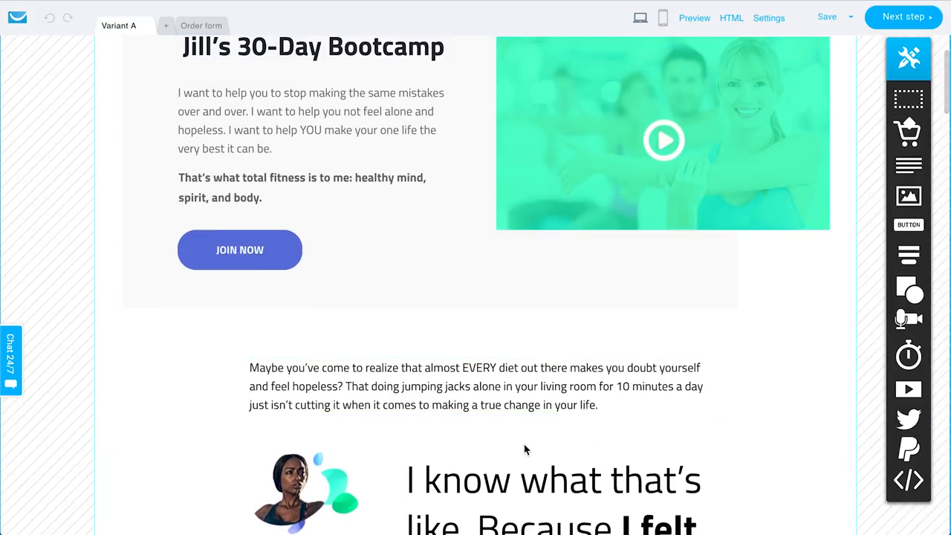
scroll(574, 291, "up", 5)
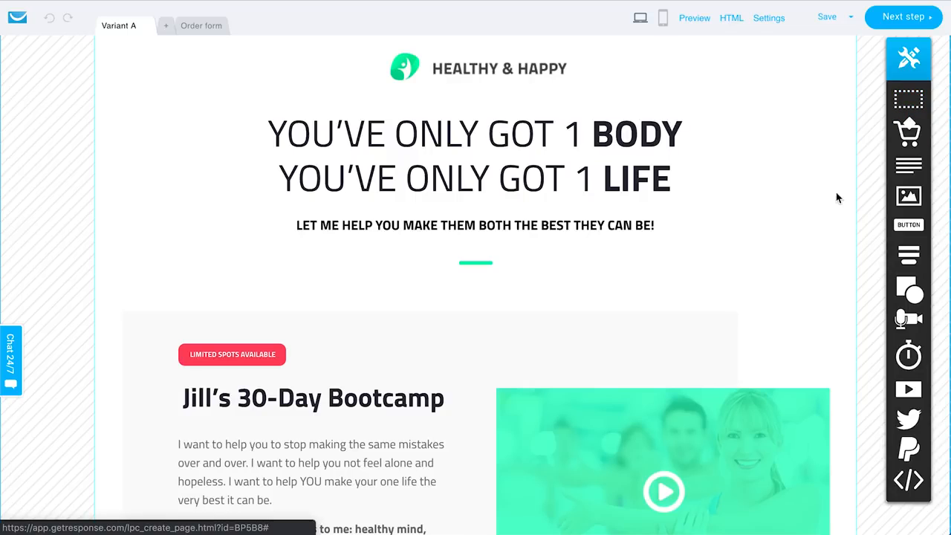
scroll(806, 253, "down", 1)
scroll(805, 252, "down", 1)
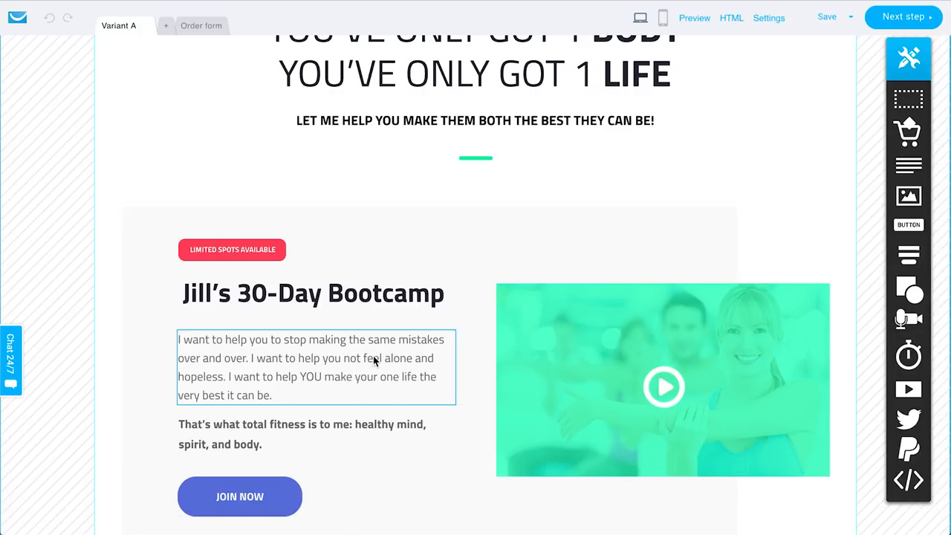
scroll(373, 362, "down", 2)
scroll(373, 361, "up", 4)
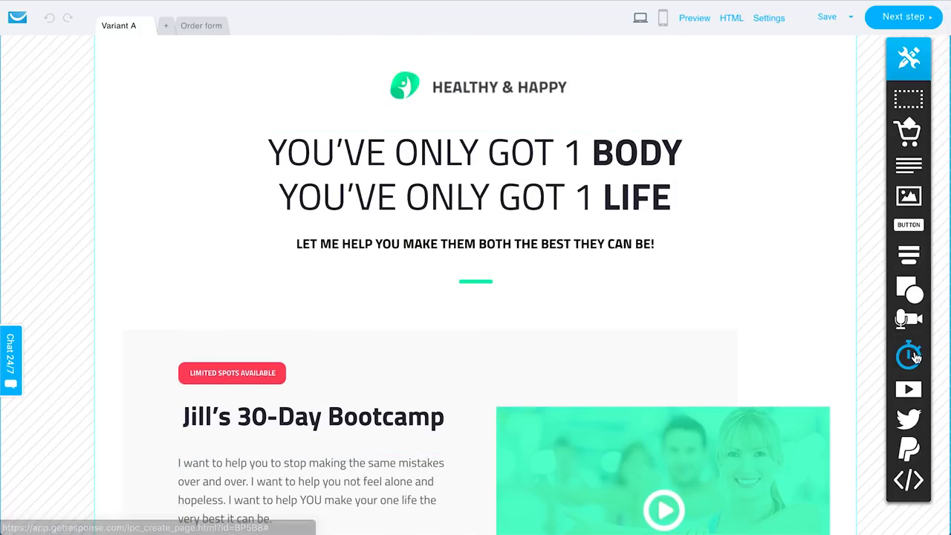
Step: Place a countdown timer below the sales page headline, dismiss its date and time zone settings, and delete the timer
left_click_drag(578, 307, 561, 308)
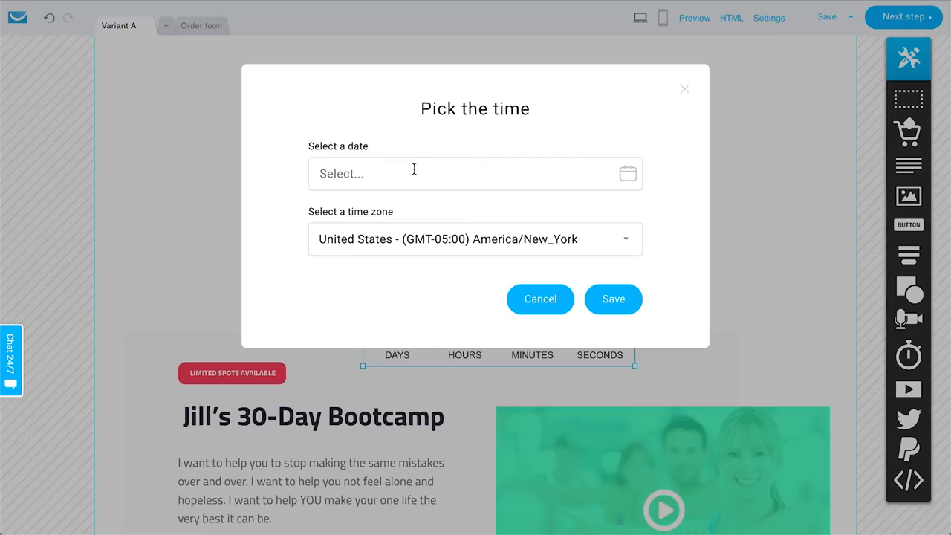
left_click(684, 90)
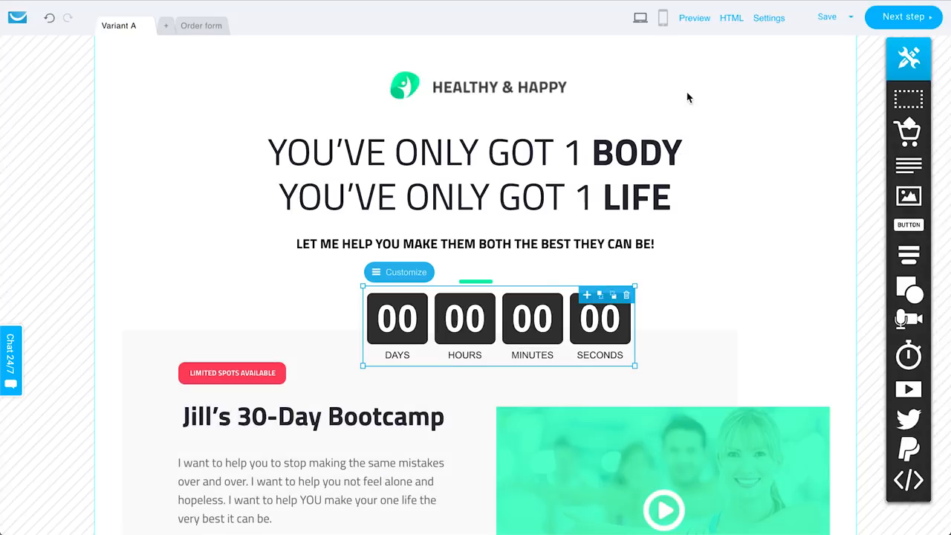
left_click(628, 297)
Step: Examine the Enroll now button's text formatting and the options for adding and removing products in the 30 Day Bootcamp product section
scroll(729, 320, "down", 2)
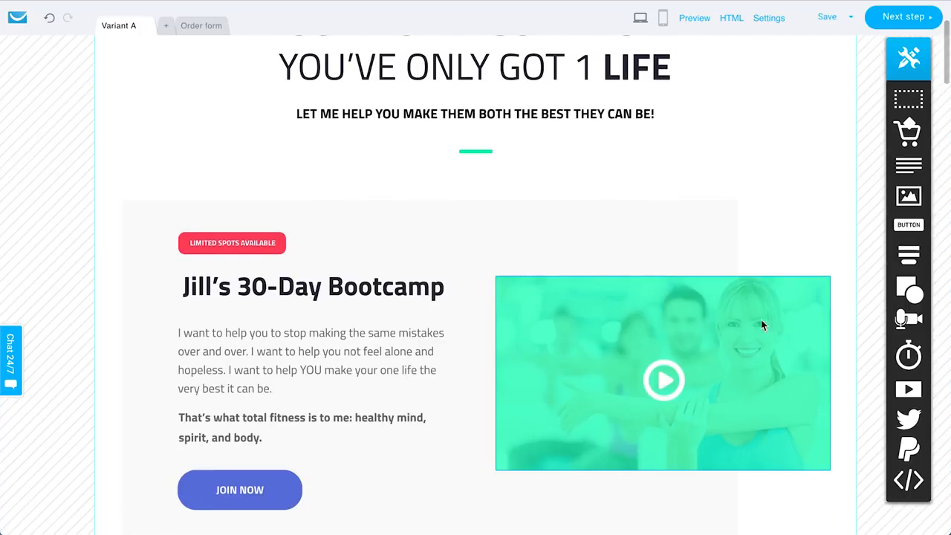
scroll(475, 212, "up", 1)
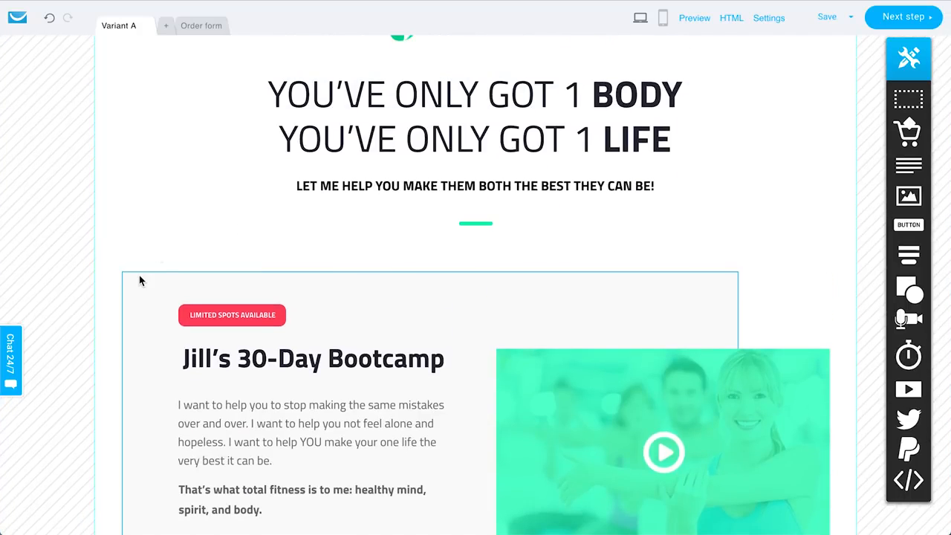
scroll(298, 464, "down", 5)
scroll(298, 464, "down", 13)
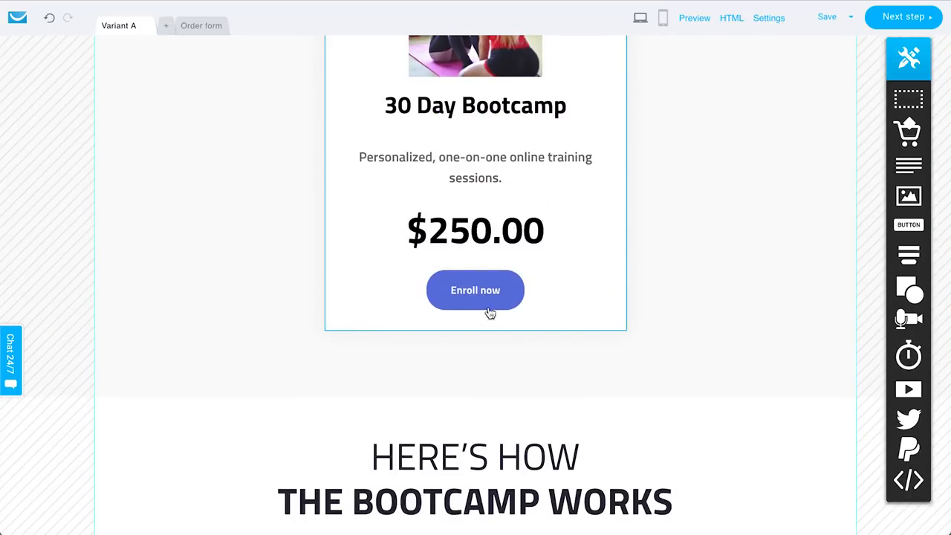
left_click(488, 294)
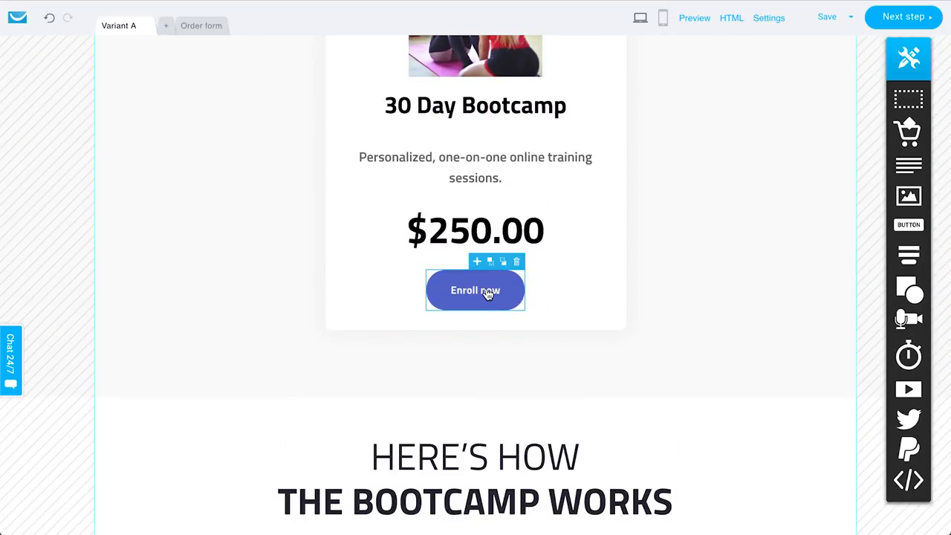
double_click(488, 294)
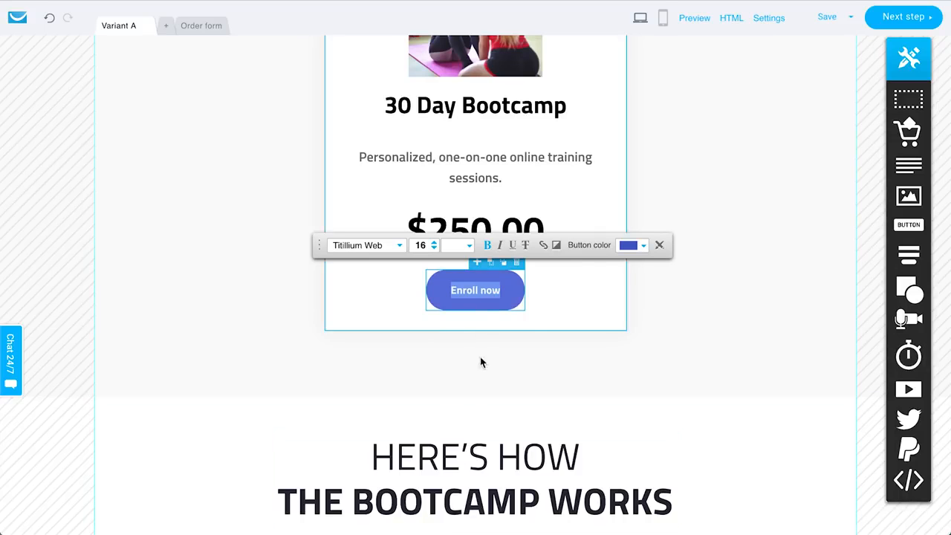
left_click(487, 380)
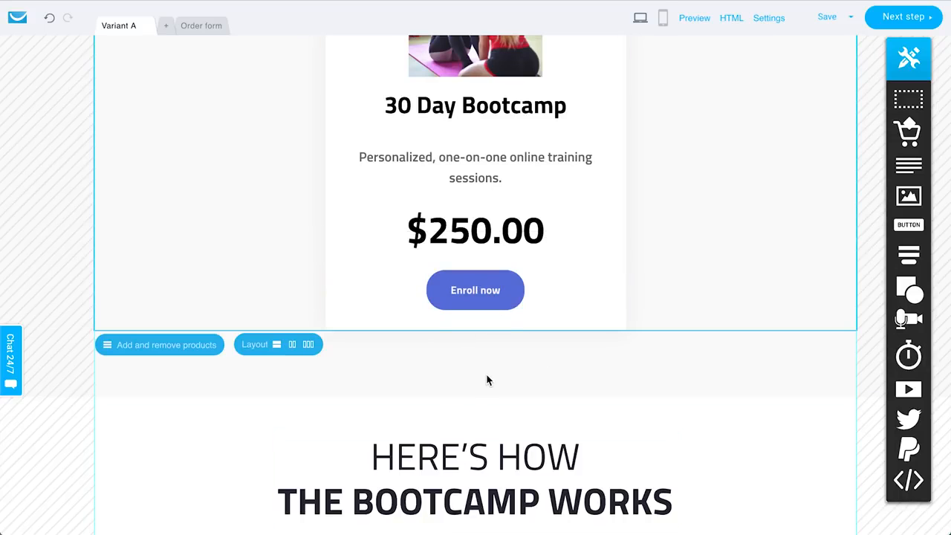
scroll(199, 316, "up", 3)
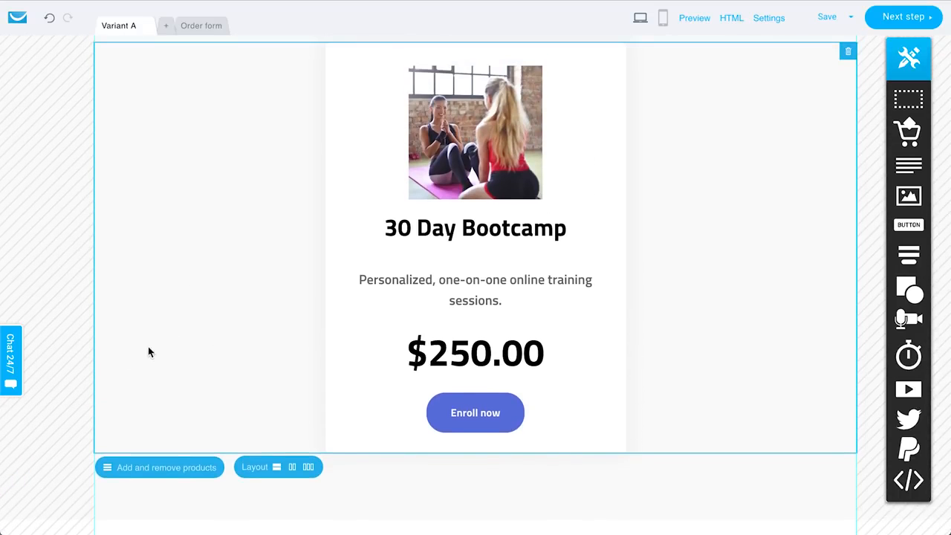
left_click(186, 473)
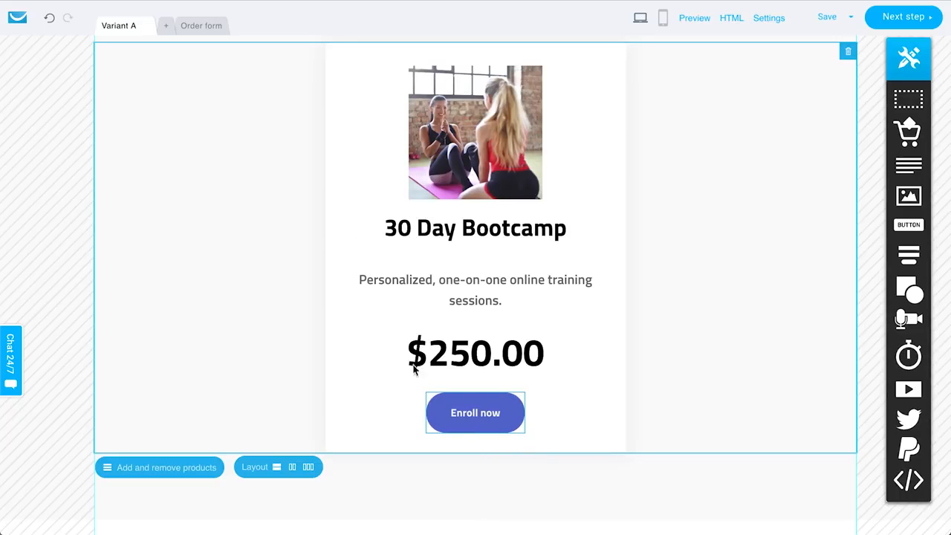
Step: Open the order form, select its webform and review the contact, billing address and product fields
left_click(202, 26)
scroll(235, 149, "up", 10)
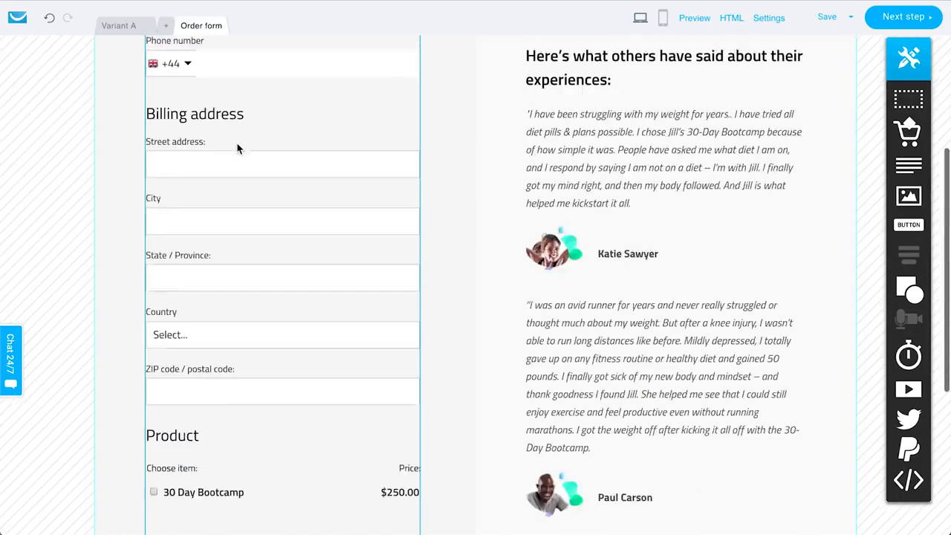
scroll(371, 227, "down", 2)
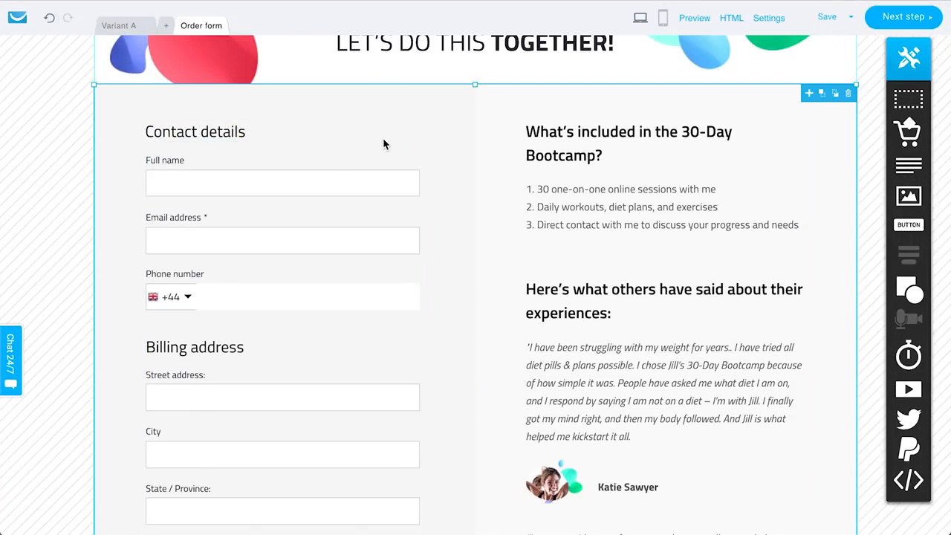
left_click(361, 345)
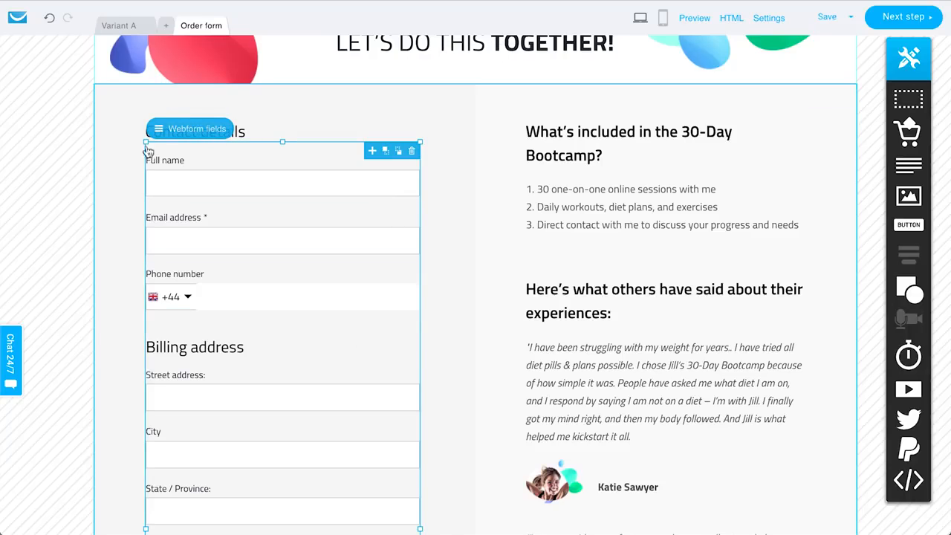
scroll(250, 291, "down", 5)
scroll(250, 290, "down", 6)
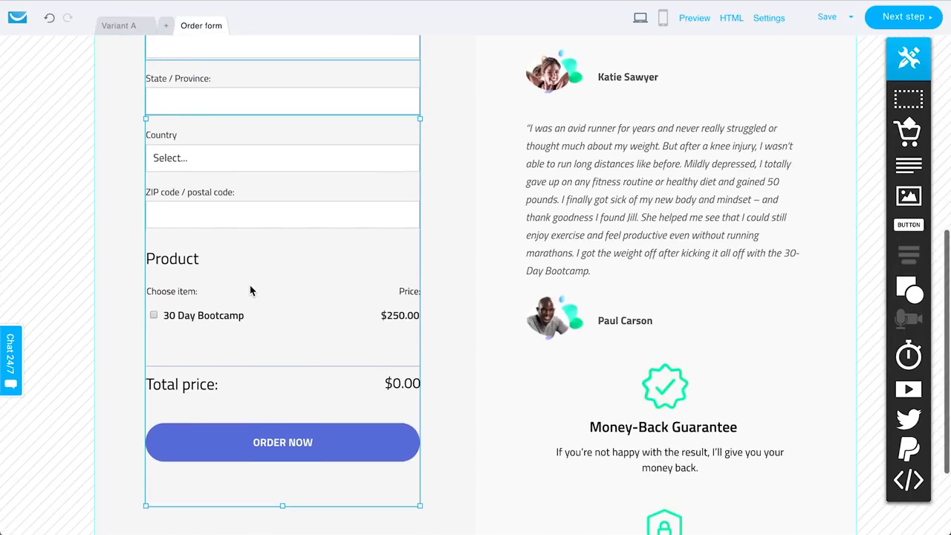
scroll(251, 290, "up", 6)
scroll(250, 291, "up", 6)
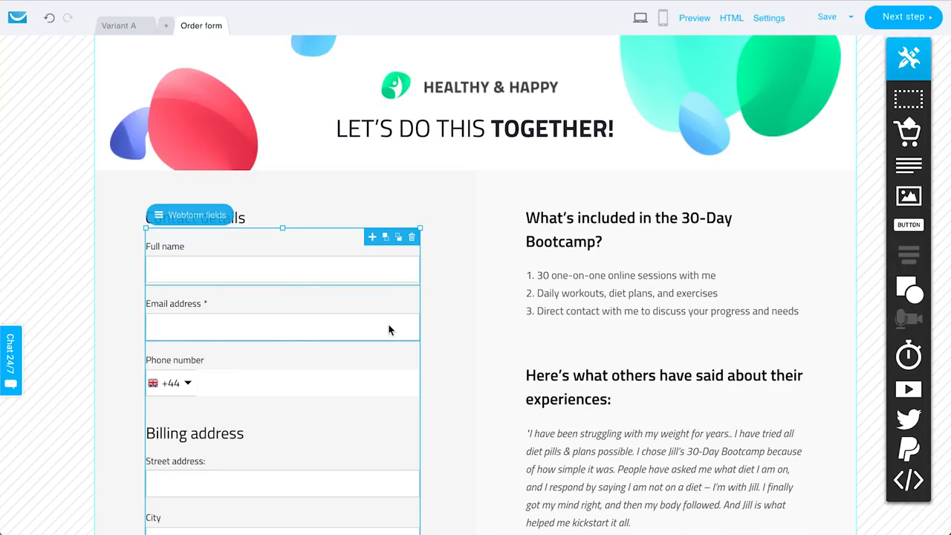
Step: Recheck the order form from its Order now button and product choice back up to the contact details
scroll(298, 290, "down", 10)
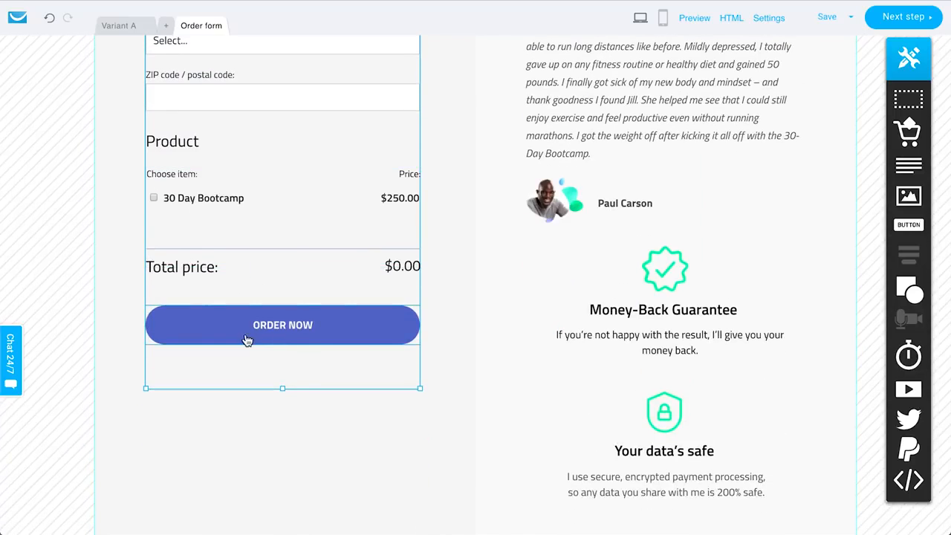
scroll(250, 337, "up", 5)
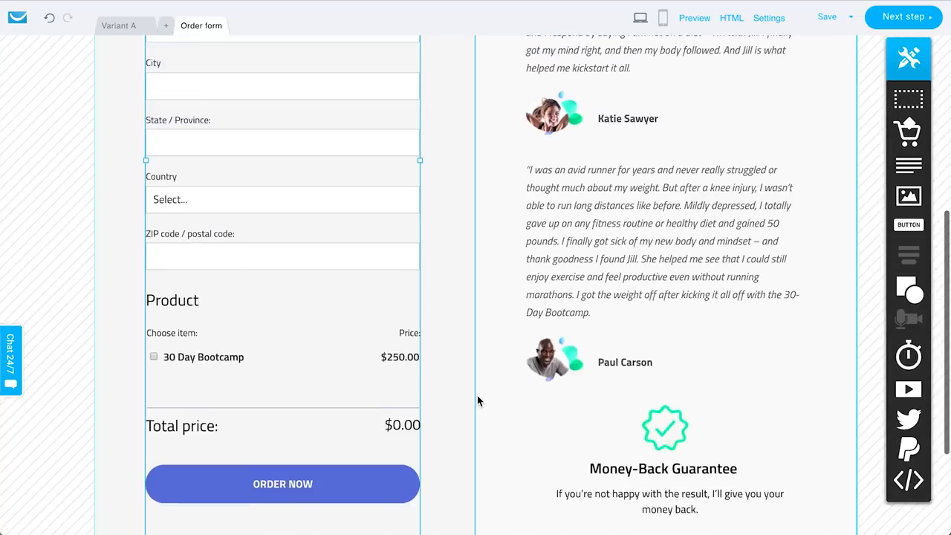
scroll(478, 401, "up", 3)
scroll(478, 399, "down", 2)
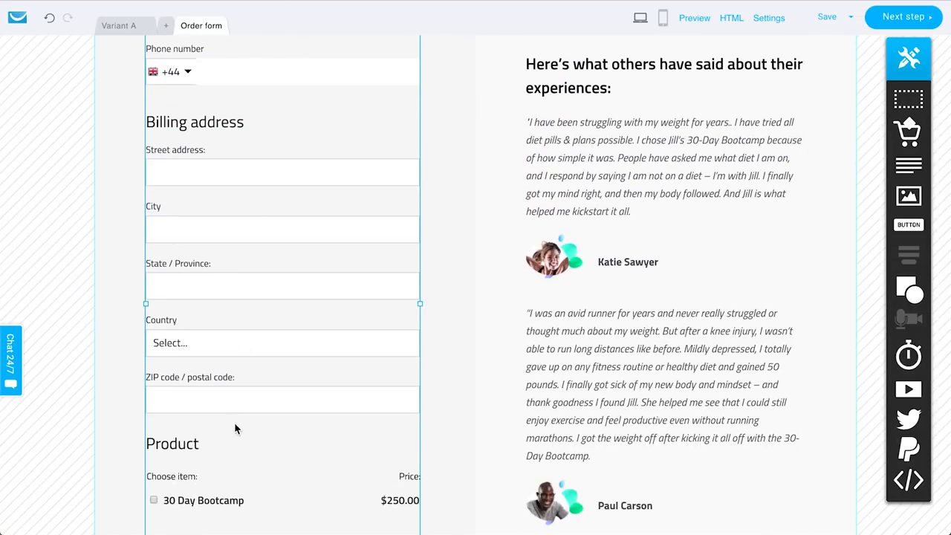
scroll(388, 309, "up", 5)
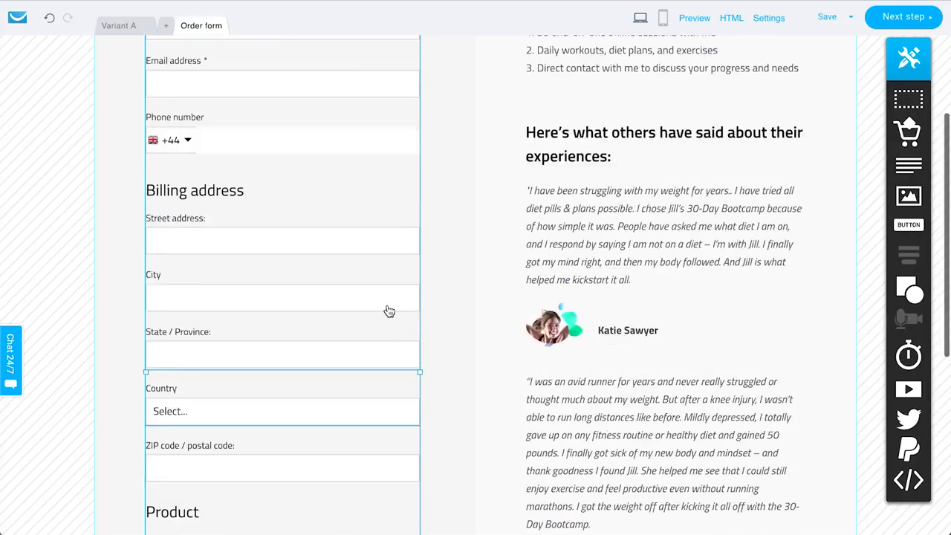
scroll(388, 310, "up", 1)
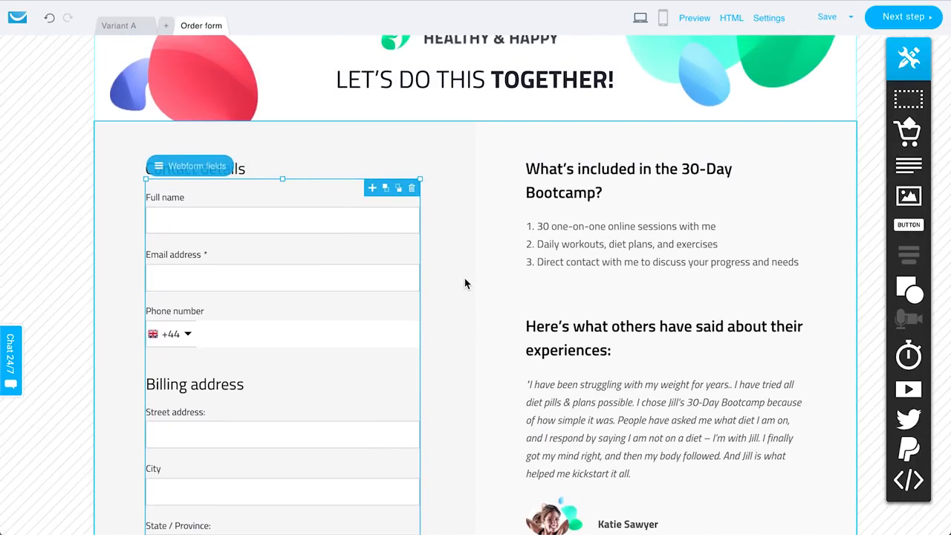
Step: Review the order form's contact, billing address and product fields, its total price and the Order now button
scroll(464, 283, "down", 5)
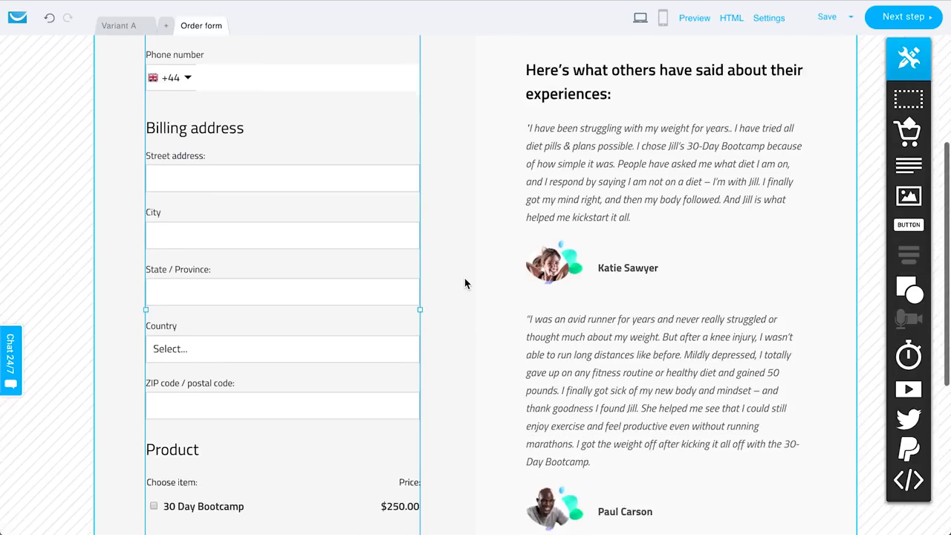
scroll(303, 485, "up", 2)
scroll(399, 203, "down", 8)
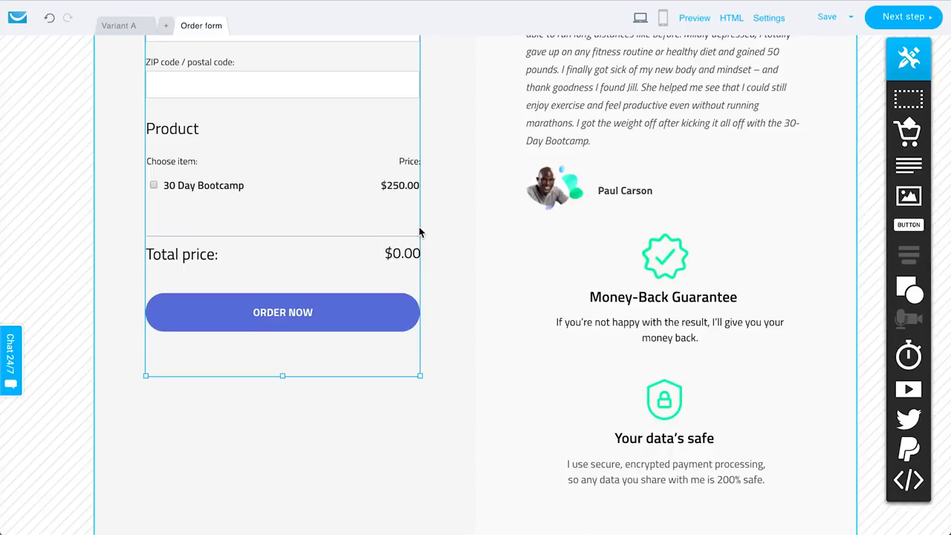
scroll(421, 229, "up", 3)
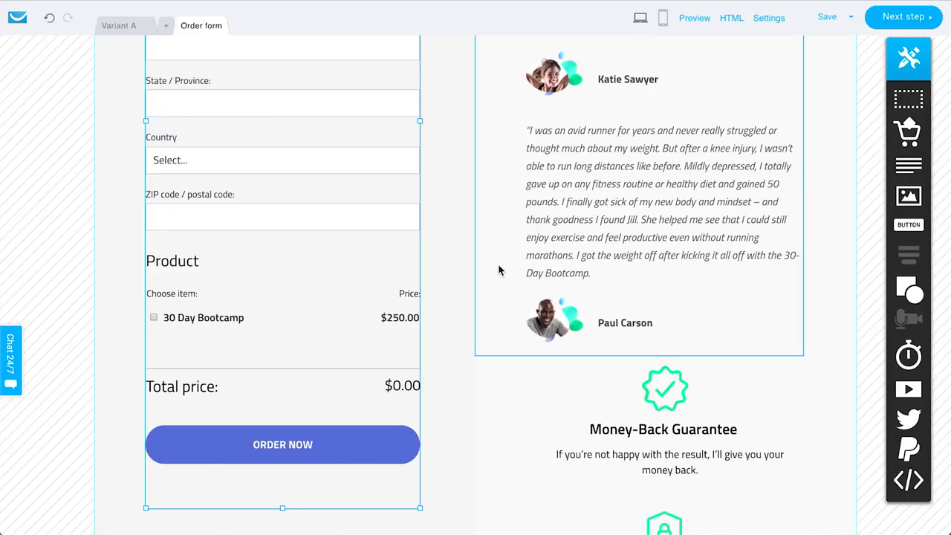
scroll(437, 215, "up", 2)
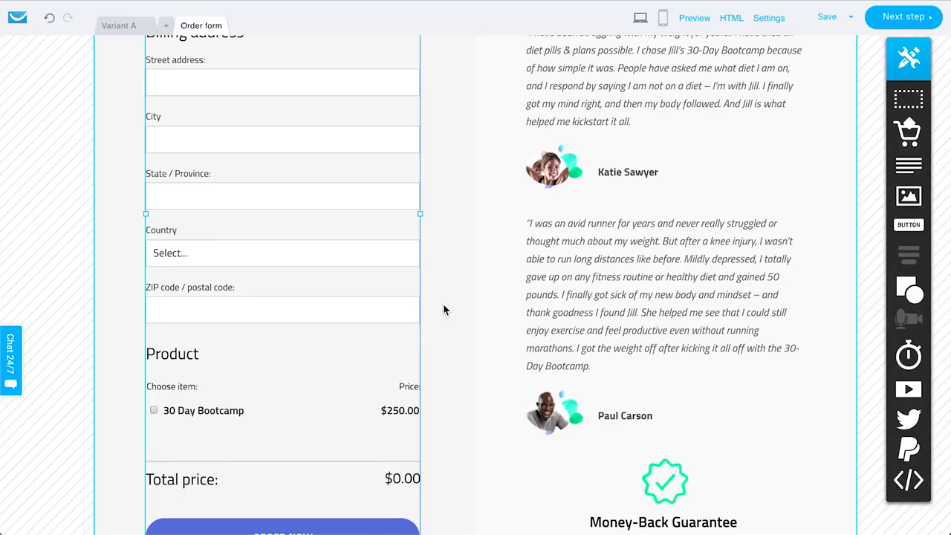
scroll(443, 309, "down", 2)
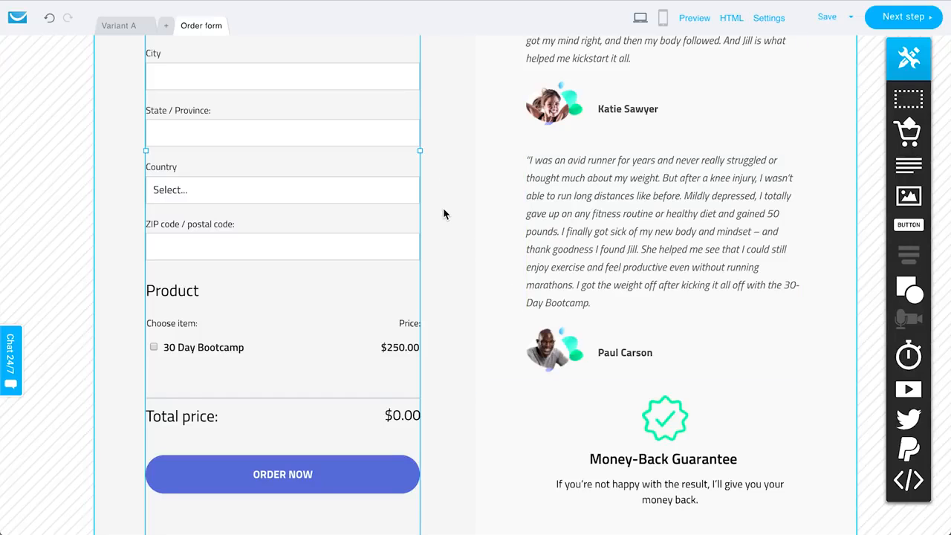
scroll(443, 223, "up", 1)
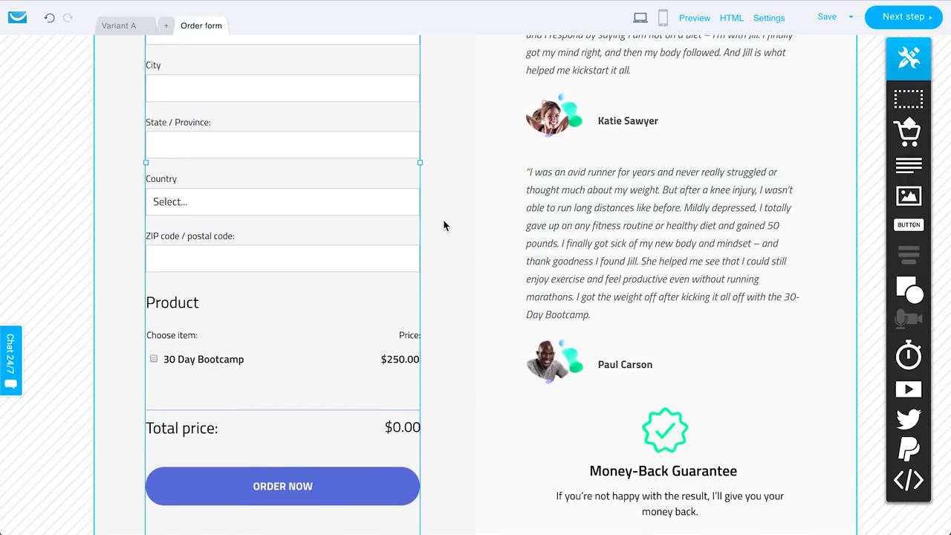
scroll(443, 223, "up", 6)
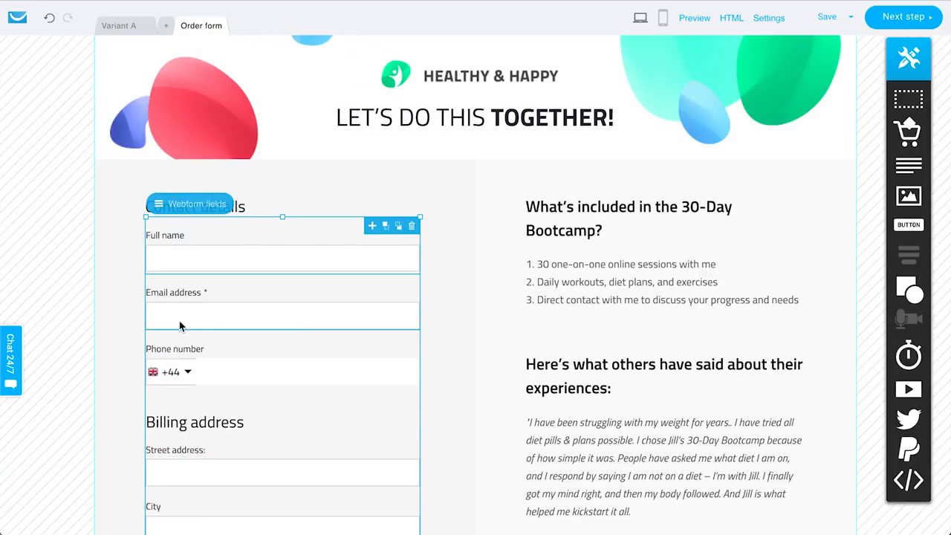
scroll(441, 405, "down", 6)
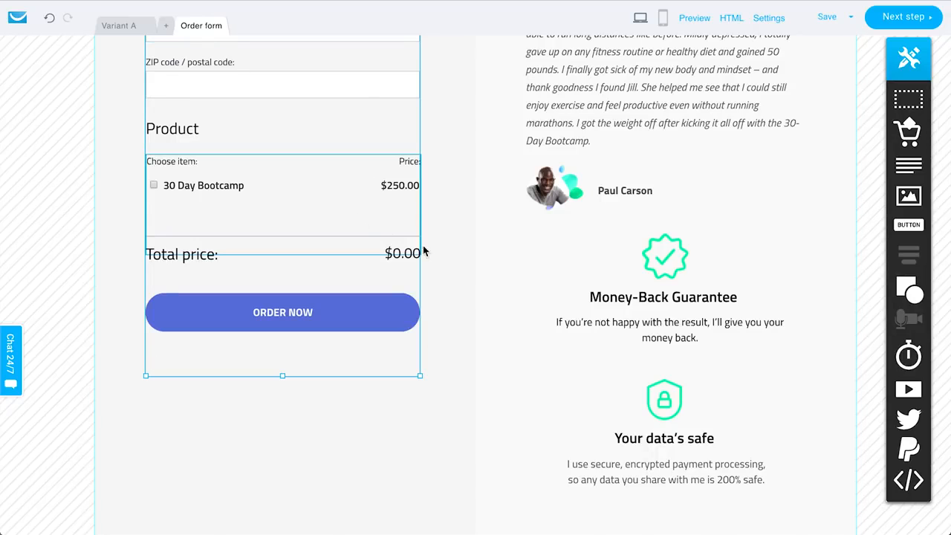
Step: Review the order form's side content: what the bootcamp includes, customer testimonials, the money-back guarantee and the data safety note
scroll(453, 278, "up", 5)
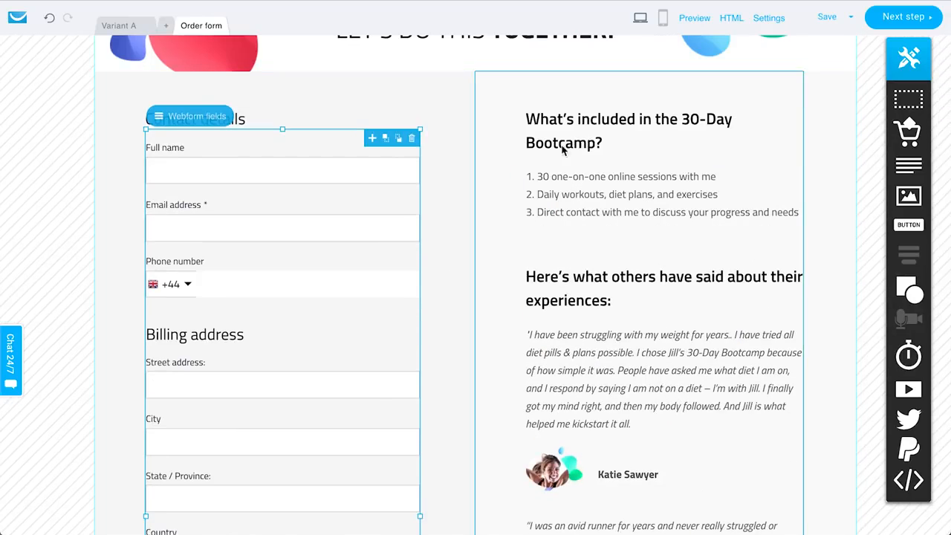
scroll(597, 125, "up", 2)
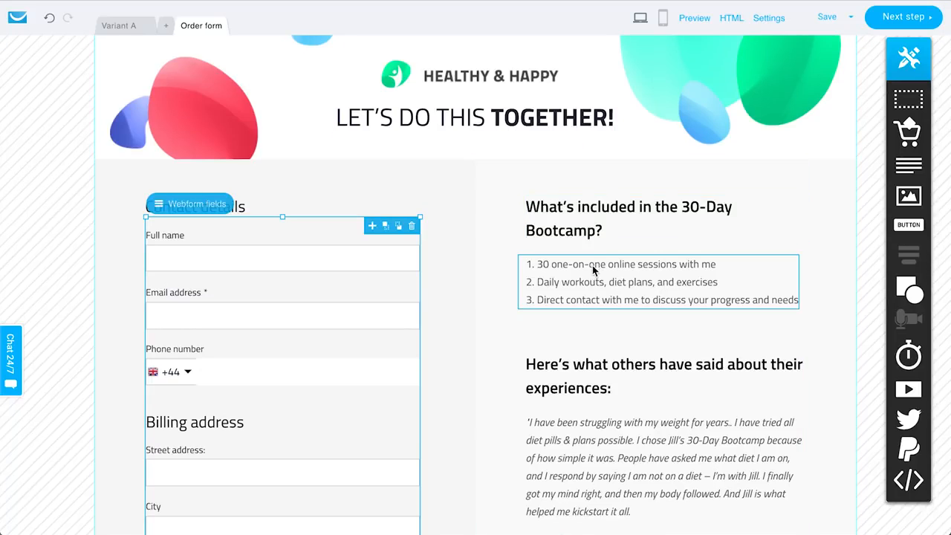
scroll(596, 196, "down", 5)
scroll(597, 195, "down", 5)
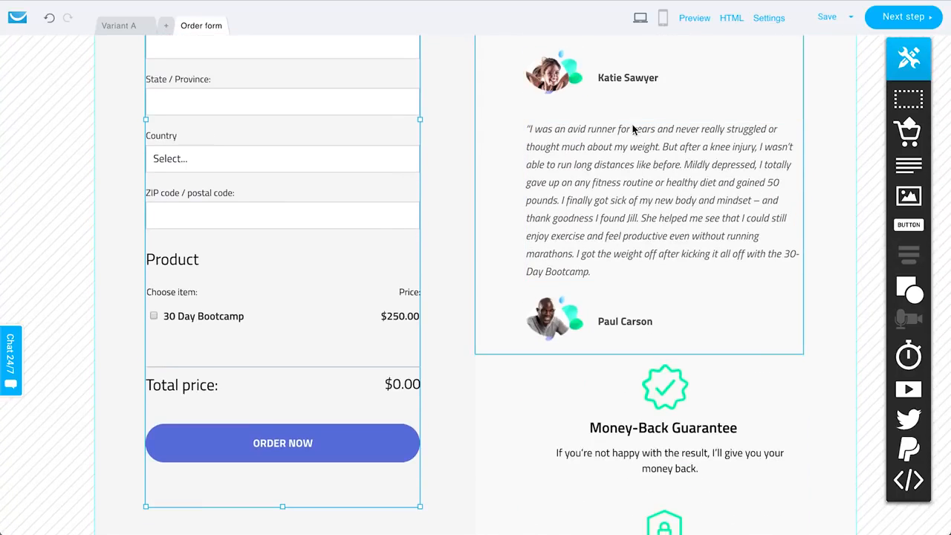
scroll(604, 262, "down", 3)
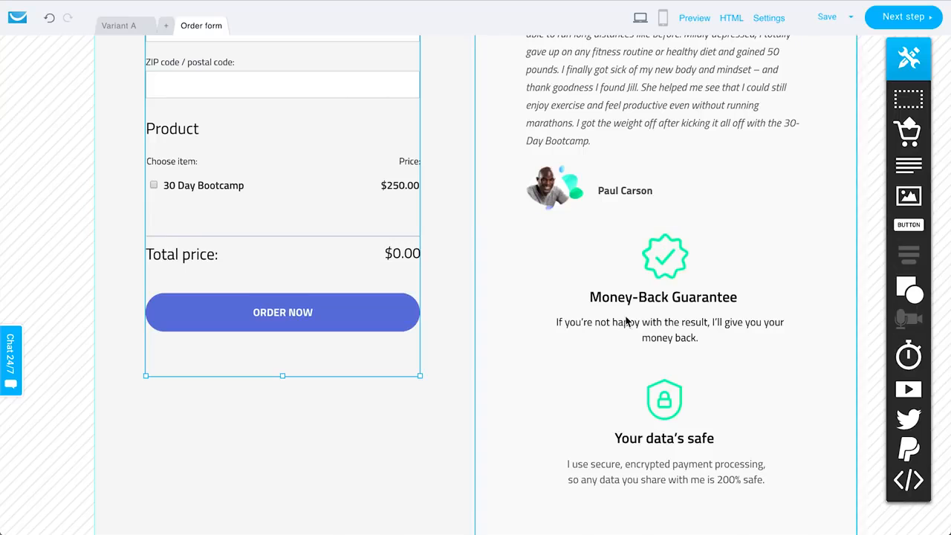
scroll(630, 262, "up", 14)
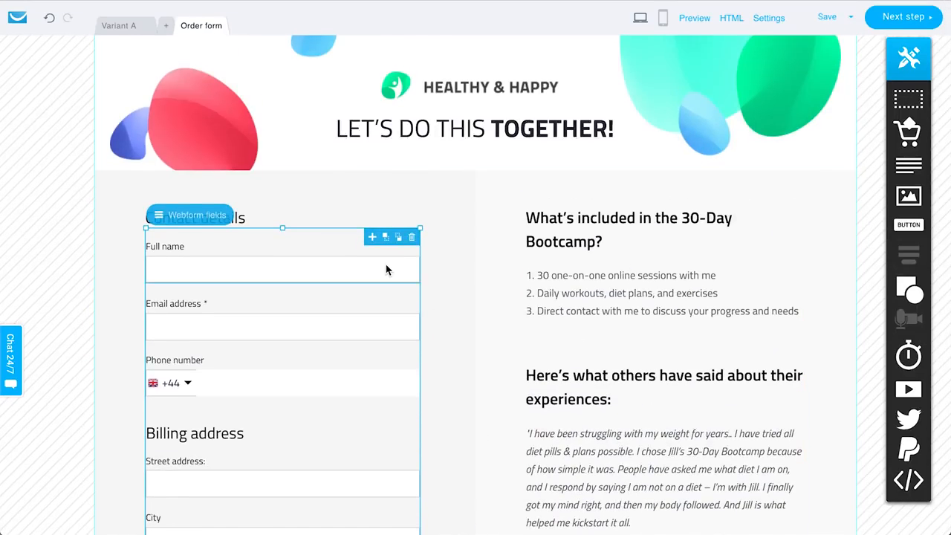
left_click(486, 275)
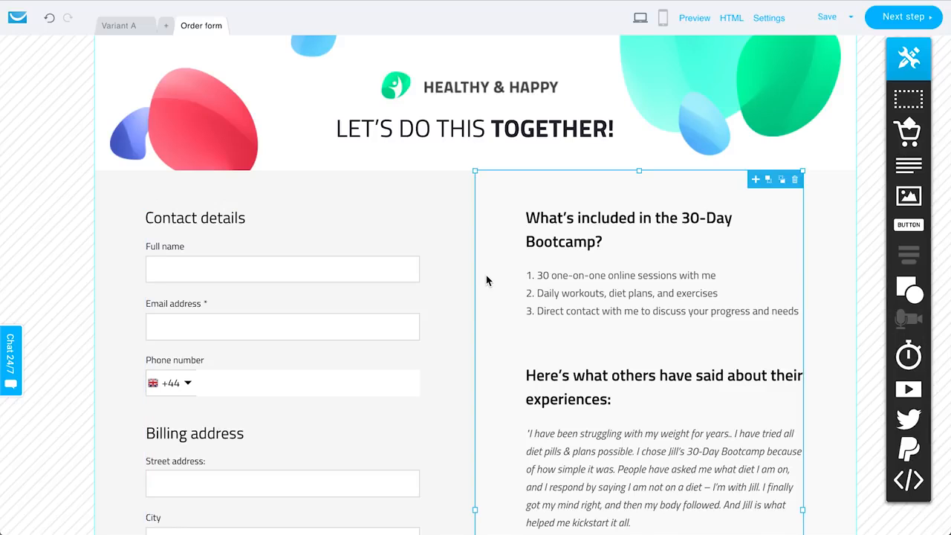
Step: Proceed to the sales page settings, check the SEO, URL and tracking sections, and publish the sales page with its order form
left_click(895, 20)
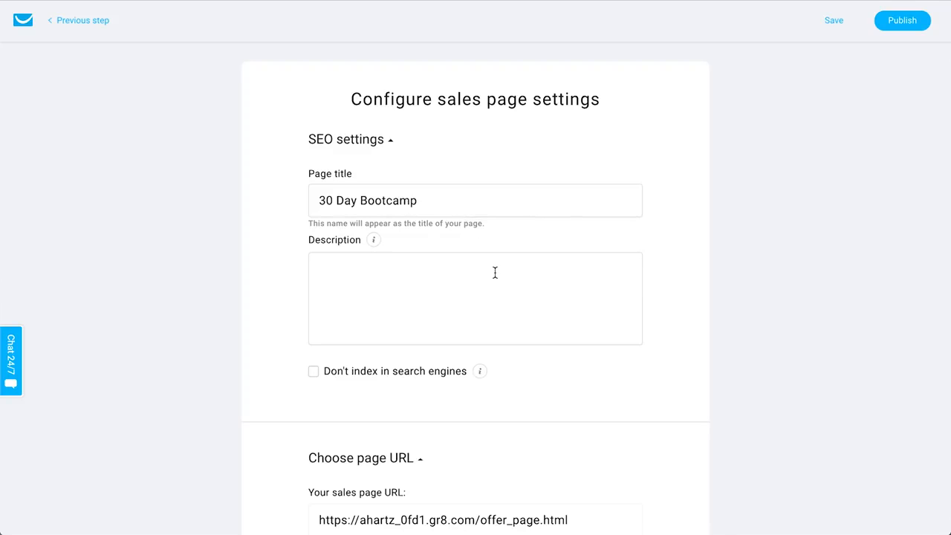
scroll(574, 420, "down", 5)
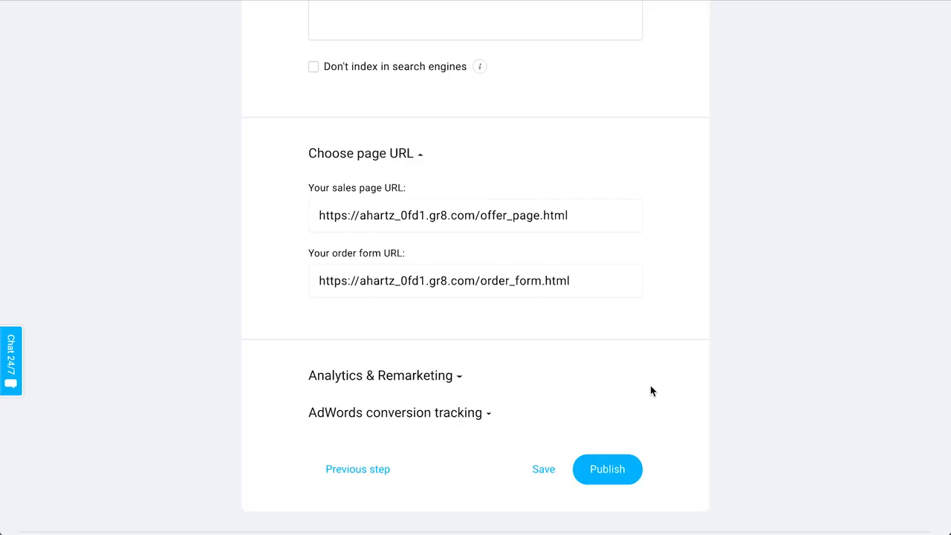
scroll(779, 265, "down", 1)
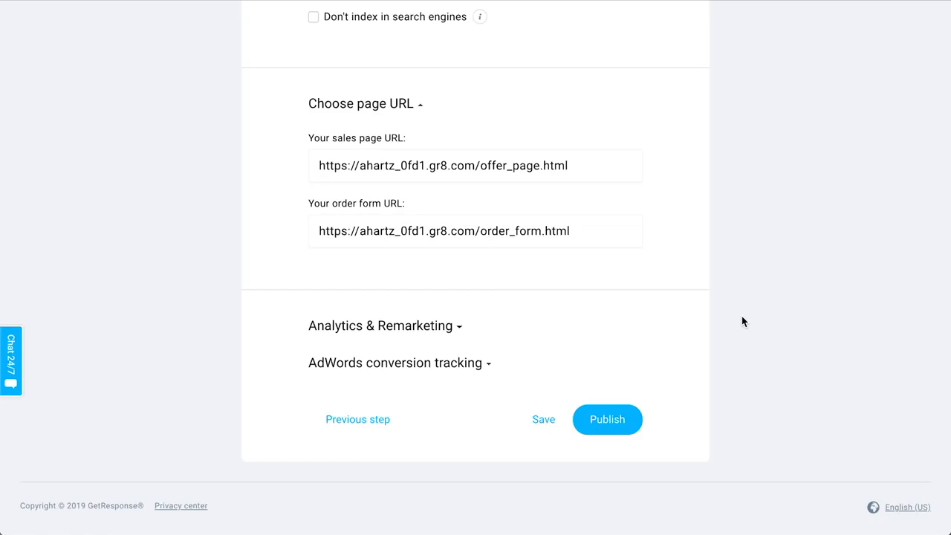
left_click(607, 426)
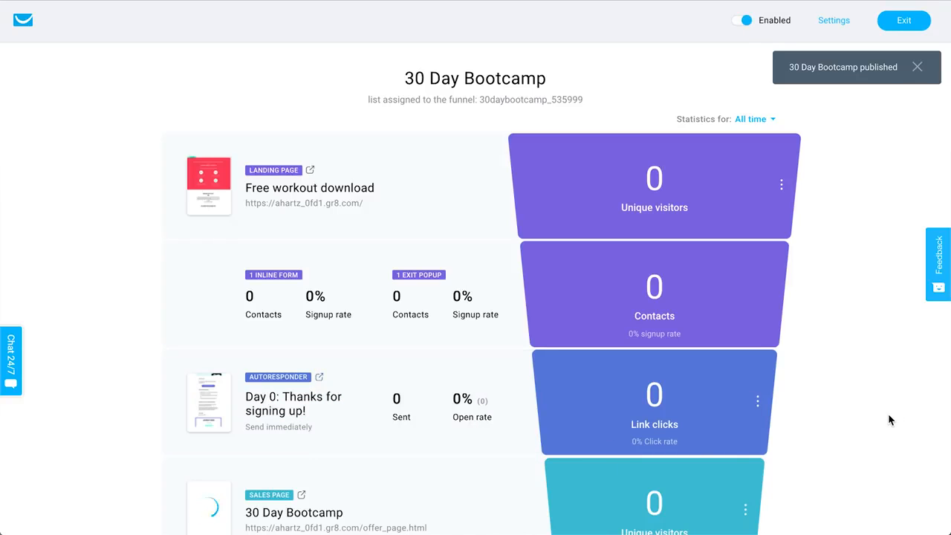
Step: Review the funnel overview from the landing page through the autoresponder, sales page and order form to the results
scroll(928, 326, "down", 1)
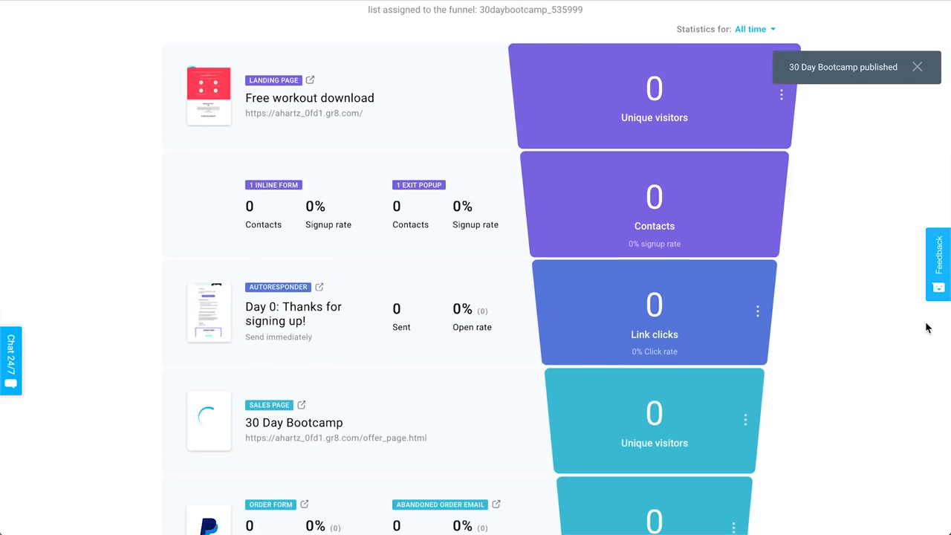
scroll(853, 367, "down", 1)
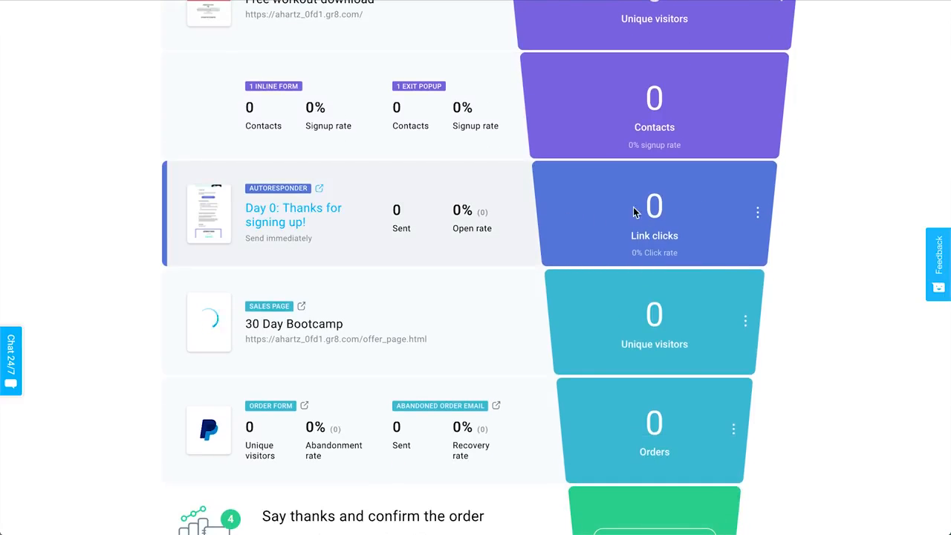
scroll(643, 221, "down", 1)
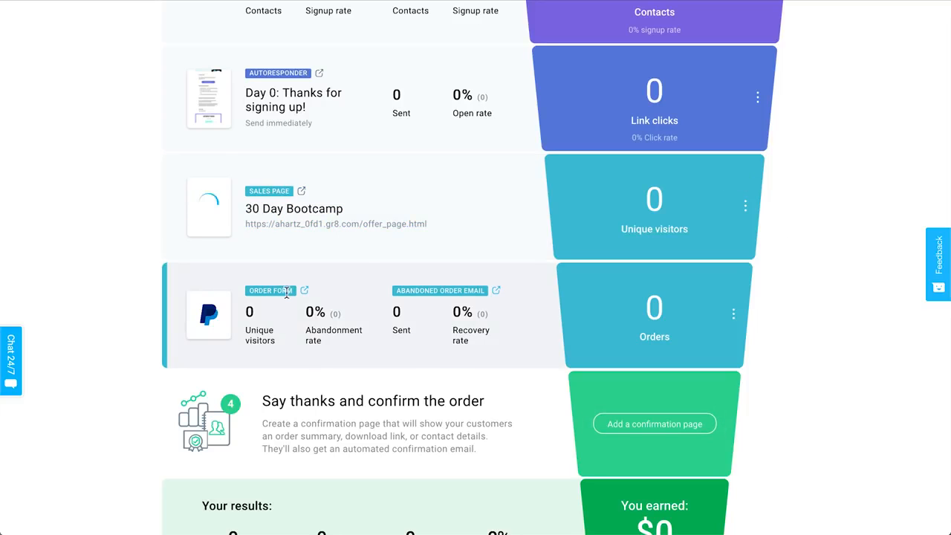
scroll(849, 339, "down", 1)
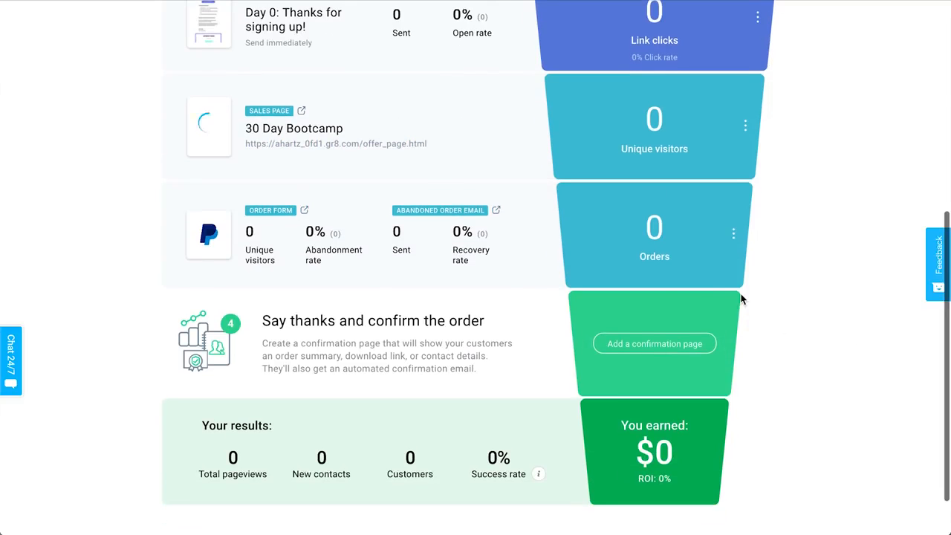
scroll(741, 299, "down", 1)
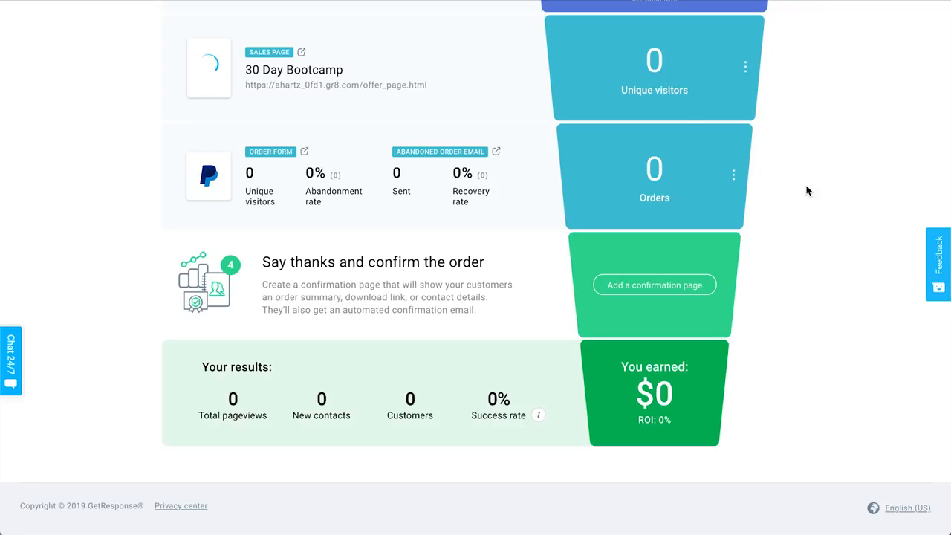
Step: Examine the editing options available for the funnel's sales page, order form and landing page stages
left_click(734, 177)
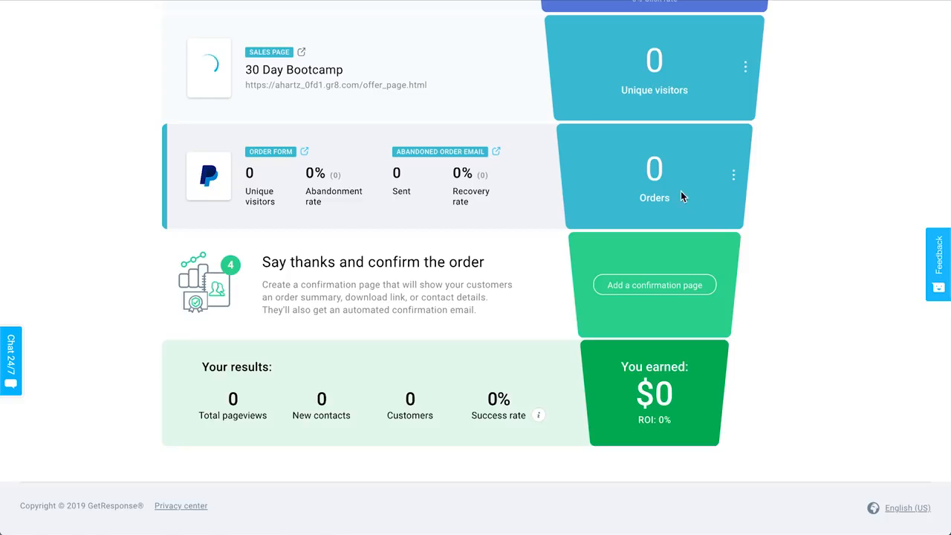
scroll(808, 213, "up", 3)
left_click(734, 332)
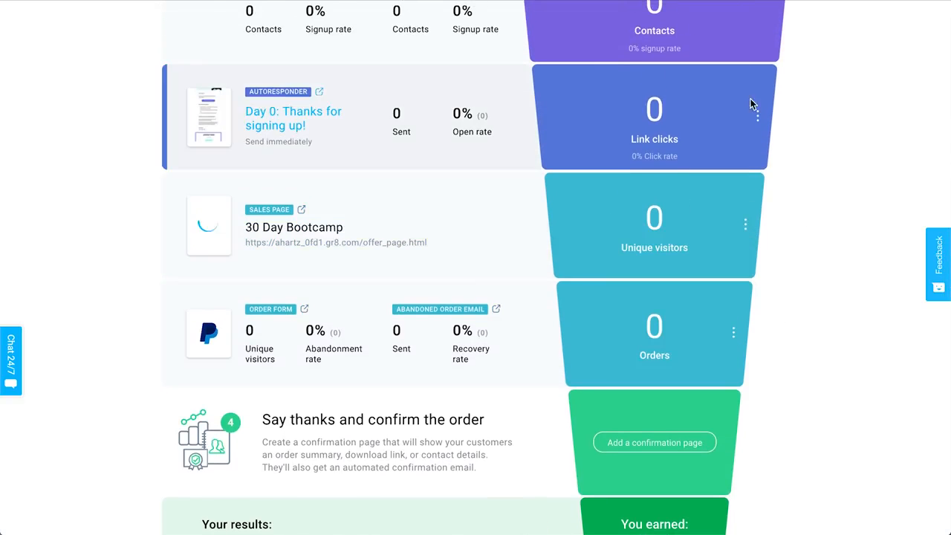
mouse_move(746, 226)
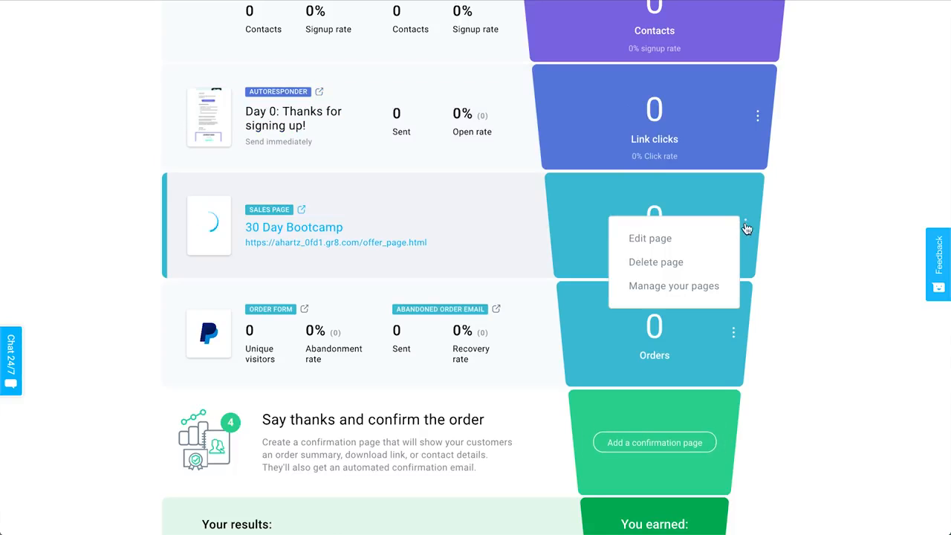
mouse_move(733, 332)
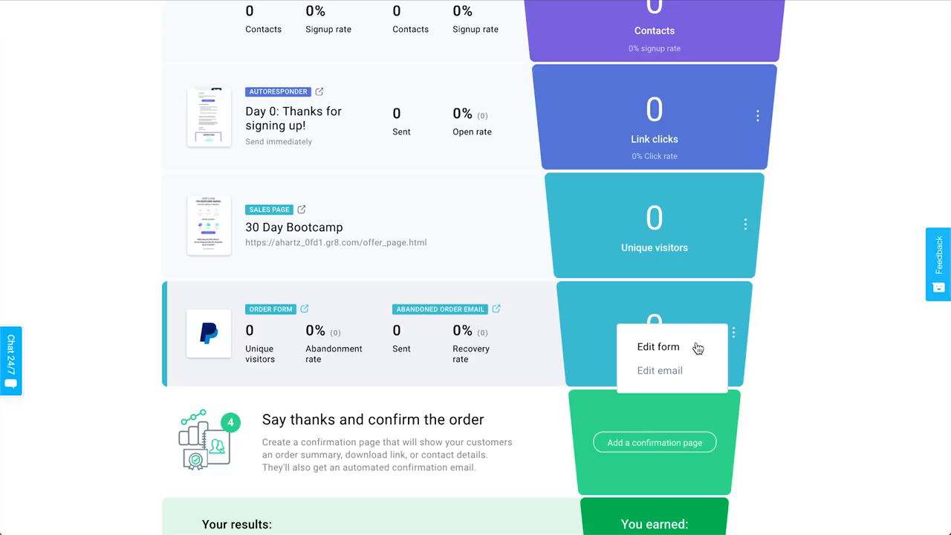
scroll(773, 342, "up", 3)
mouse_move(781, 127)
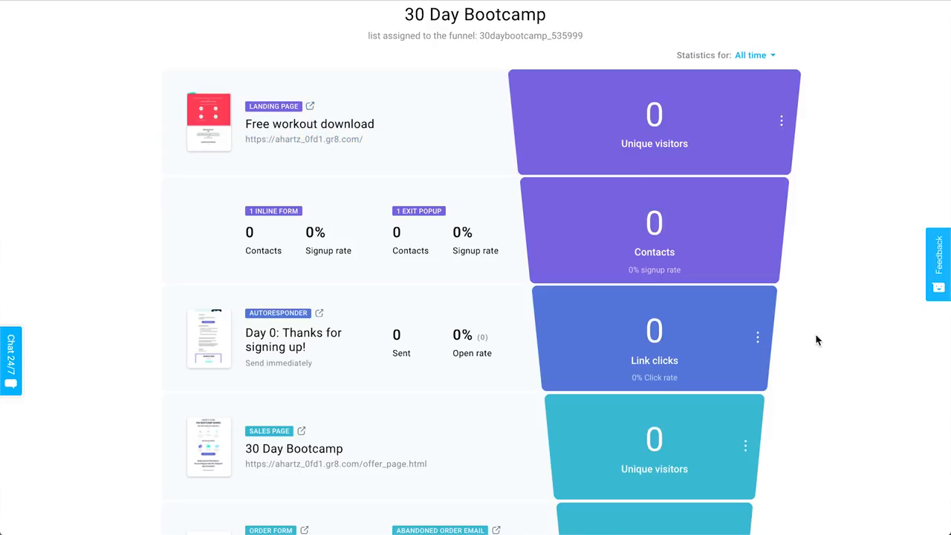
Step: Add a confirmation page to the funnel from the Fitness program template, named "Thanks for the purchase!", and look over its opening sections
scroll(817, 340, "down", 5)
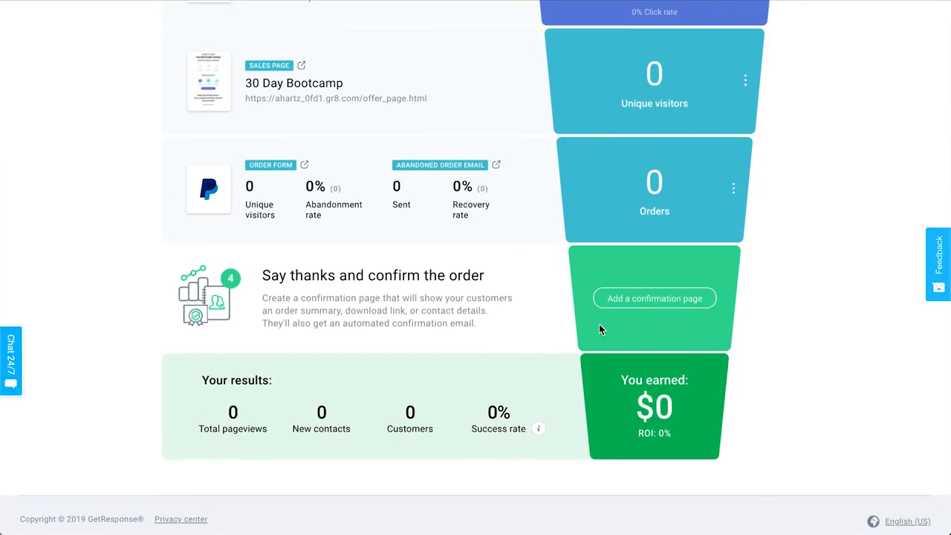
left_click(648, 300)
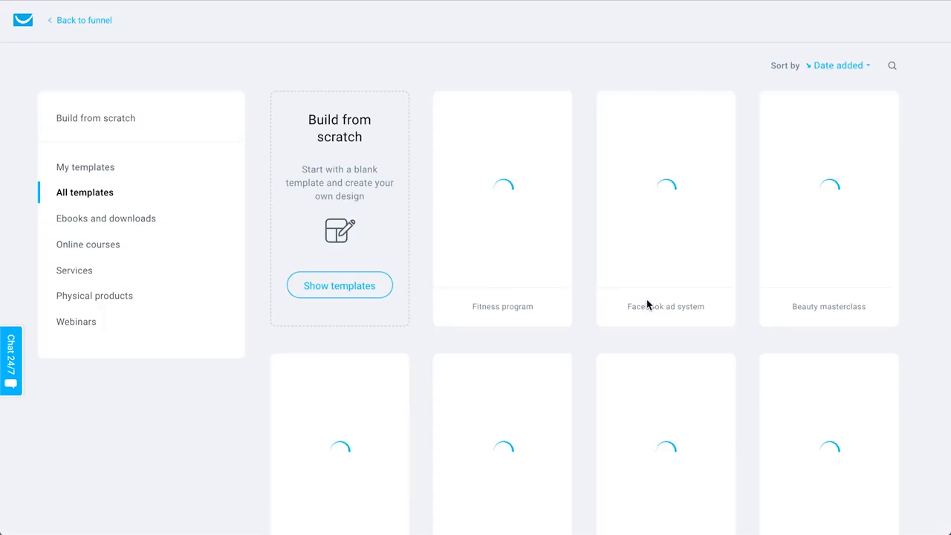
mouse_move(511, 191)
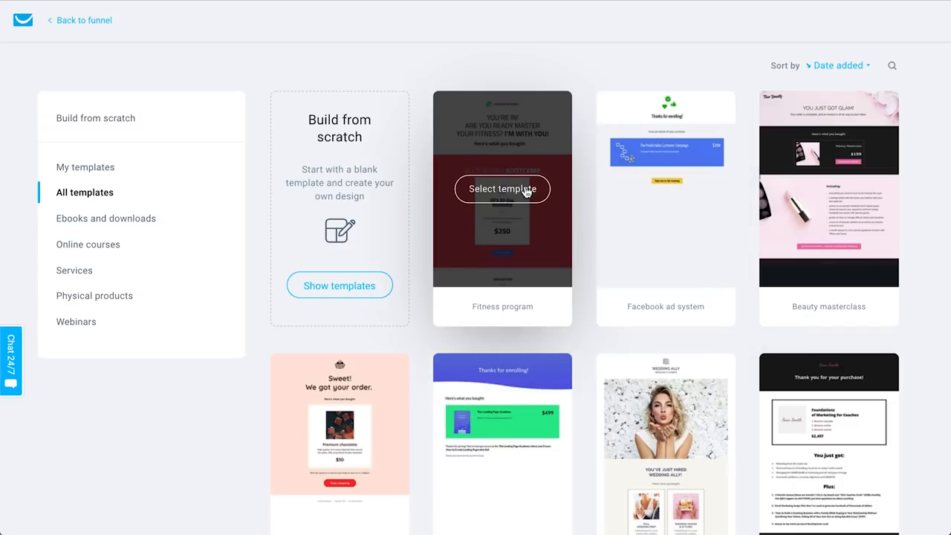
left_click(502, 190)
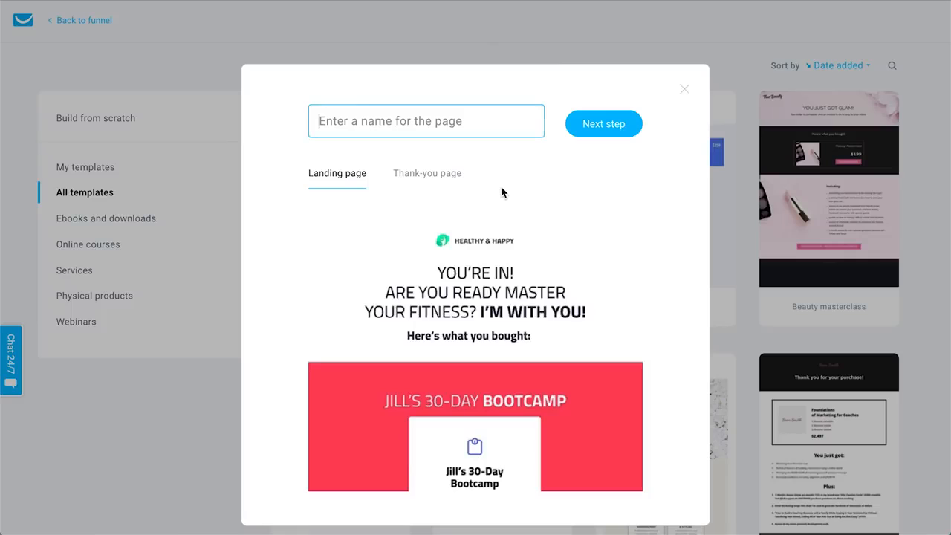
type("Thanks for the purchase!")
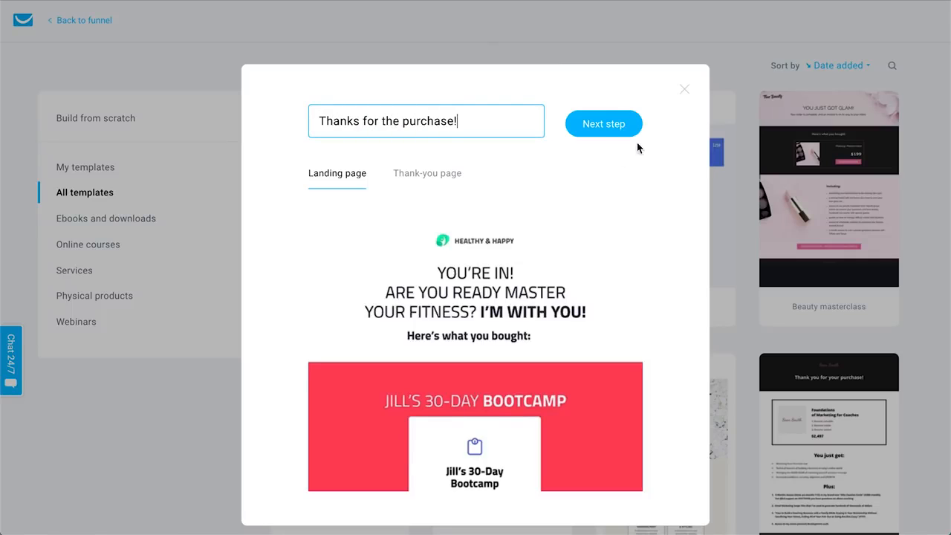
left_click(618, 123)
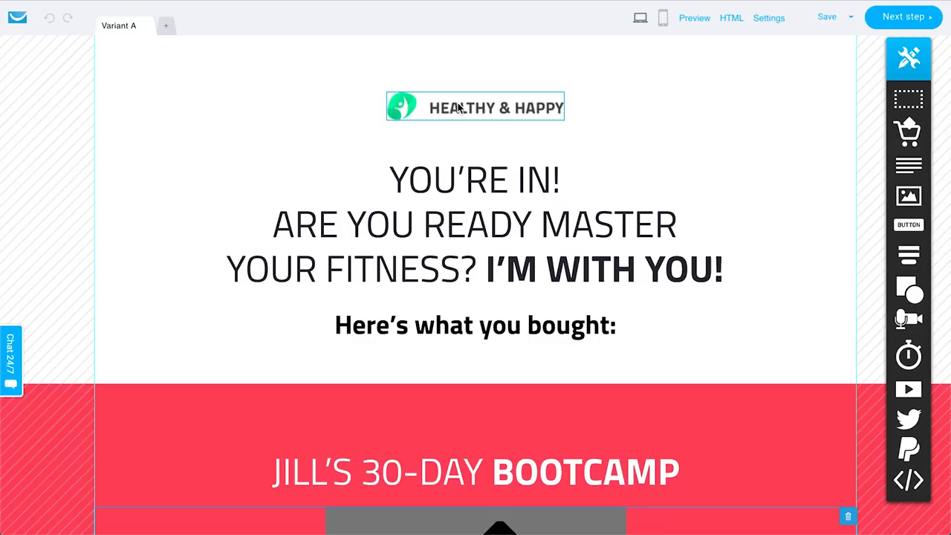
scroll(478, 184, "down", 3)
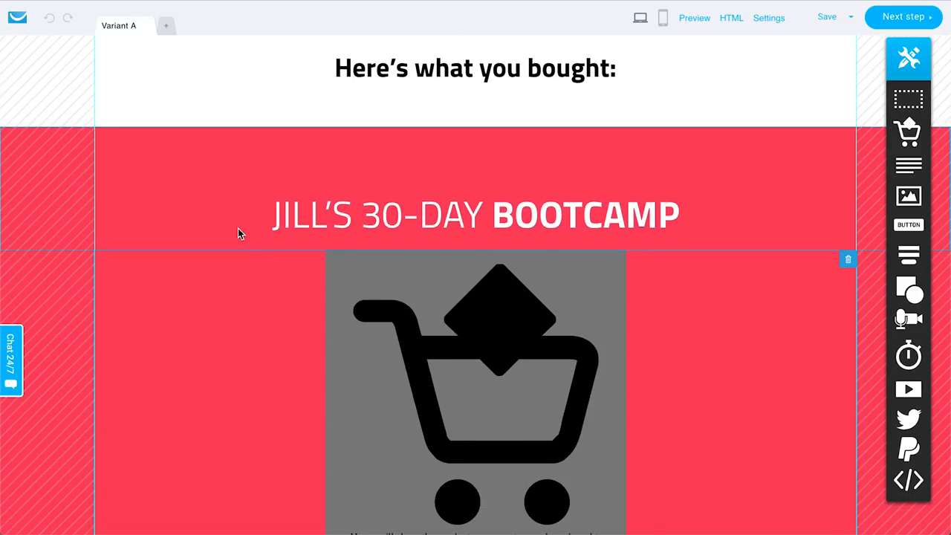
Step: Examine the confirmation page from the headline and purchased-products placeholder down to the "You just got" section and its call-to-action button
scroll(621, 220, "down", 2)
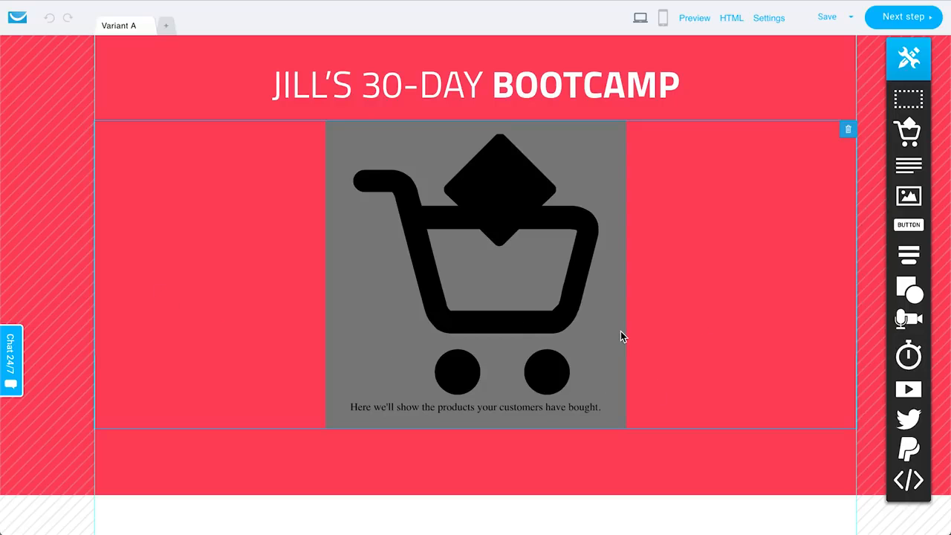
scroll(349, 481, "up", 5)
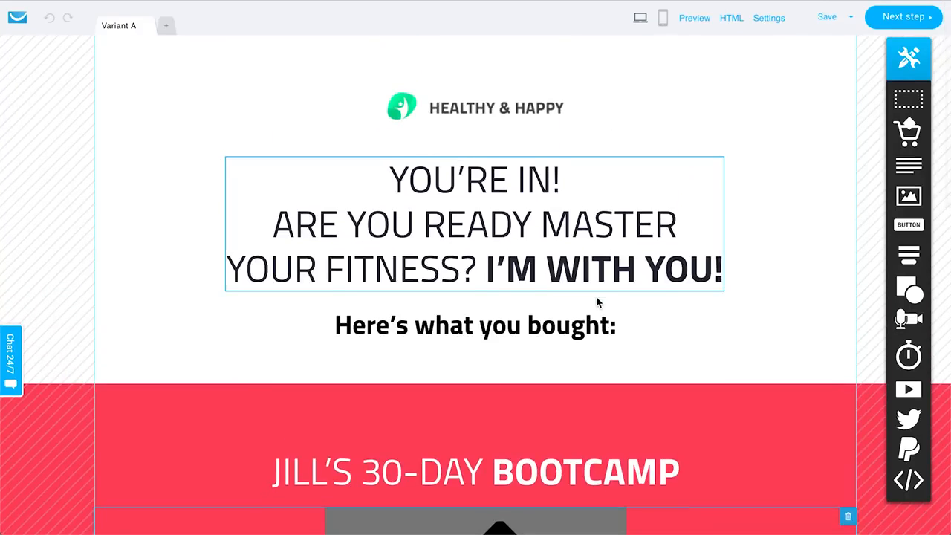
scroll(598, 297, "down", 8)
scroll(596, 214, "down", 3)
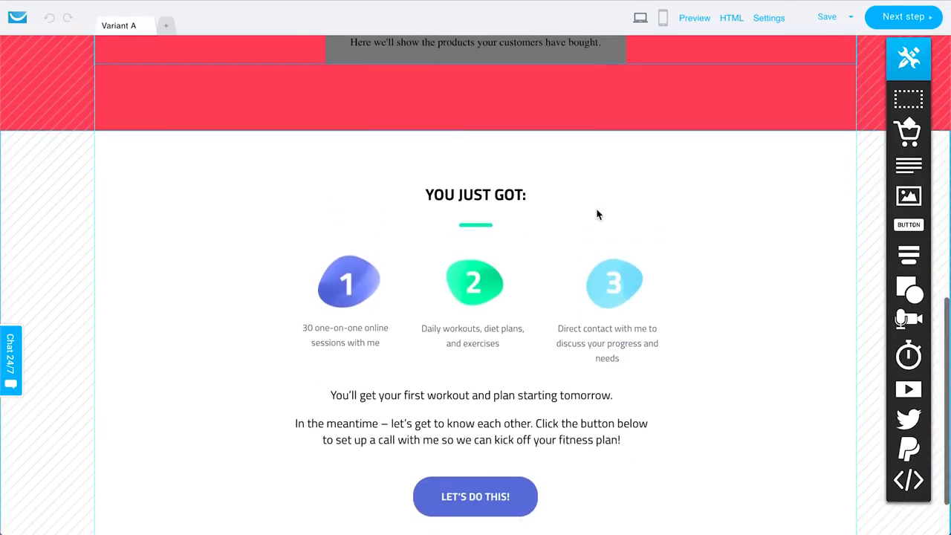
scroll(600, 276, "up", 2)
scroll(632, 298, "down", 2)
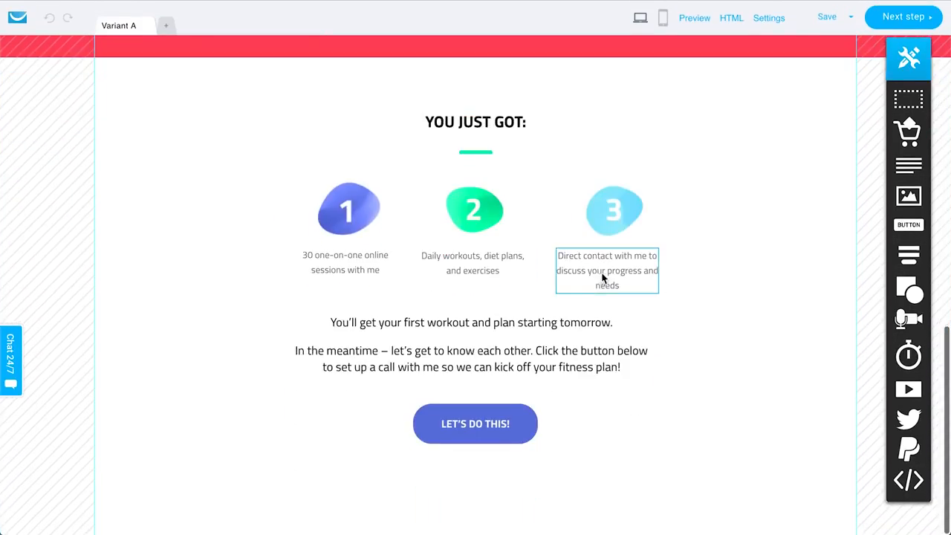
scroll(726, 314, "up", 4)
scroll(726, 313, "up", 5)
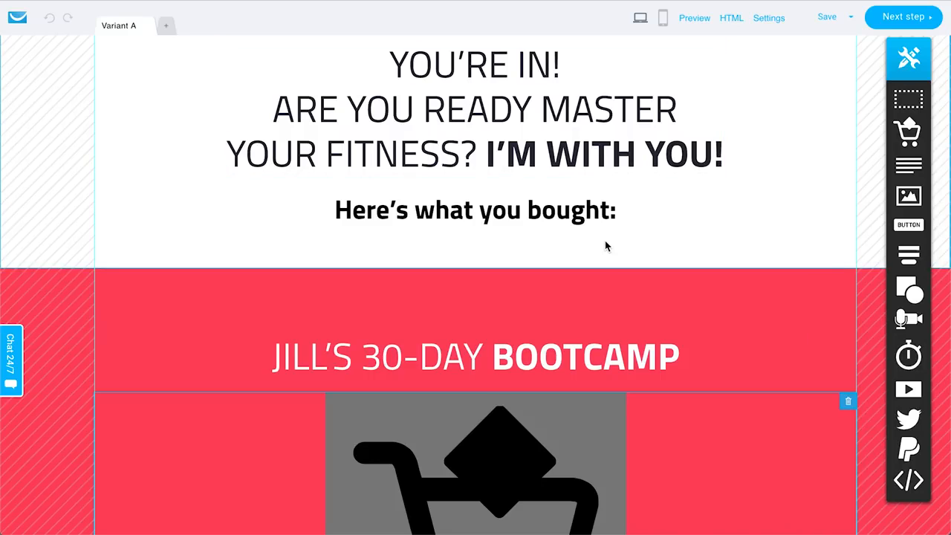
scroll(605, 246, "down", 8)
scroll(606, 245, "up", 3)
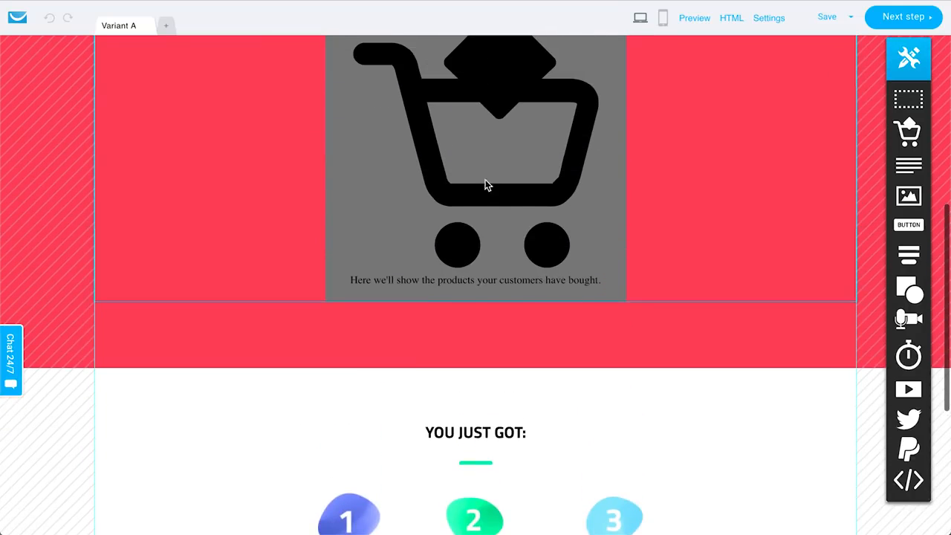
scroll(716, 116, "up", 1)
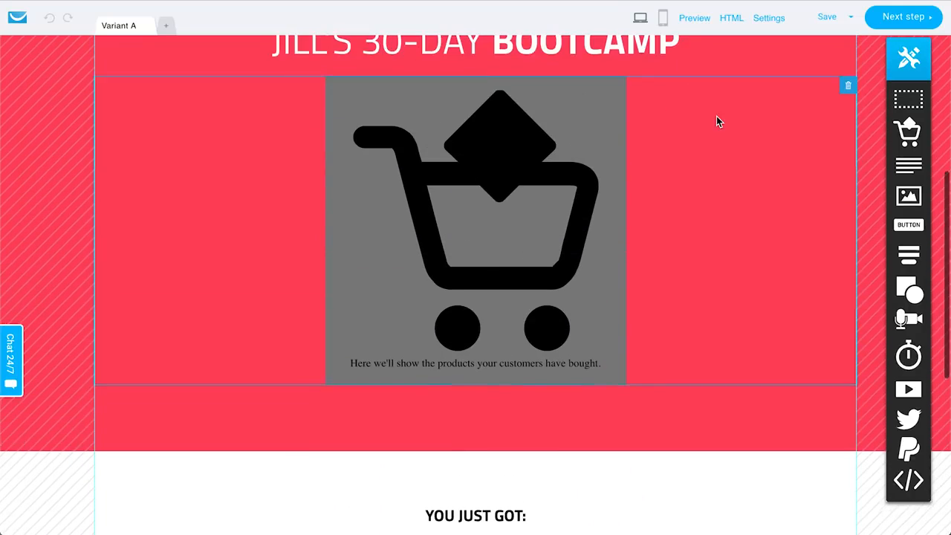
scroll(716, 121, "up", 1)
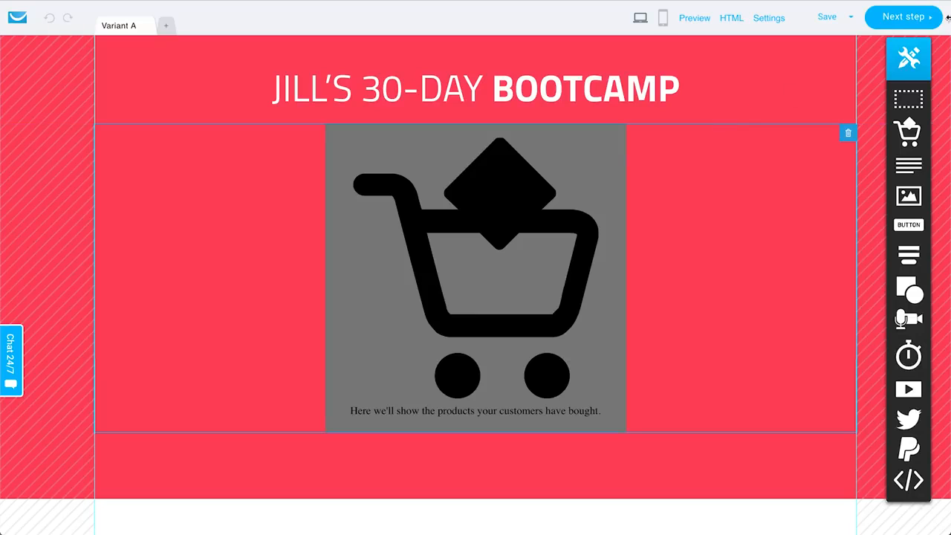
Step: Proceed to the confirmation page settings, check the SEO, URL and tracking sections, publish the page, and dismiss the Social Ads Creator offer
left_click(906, 24)
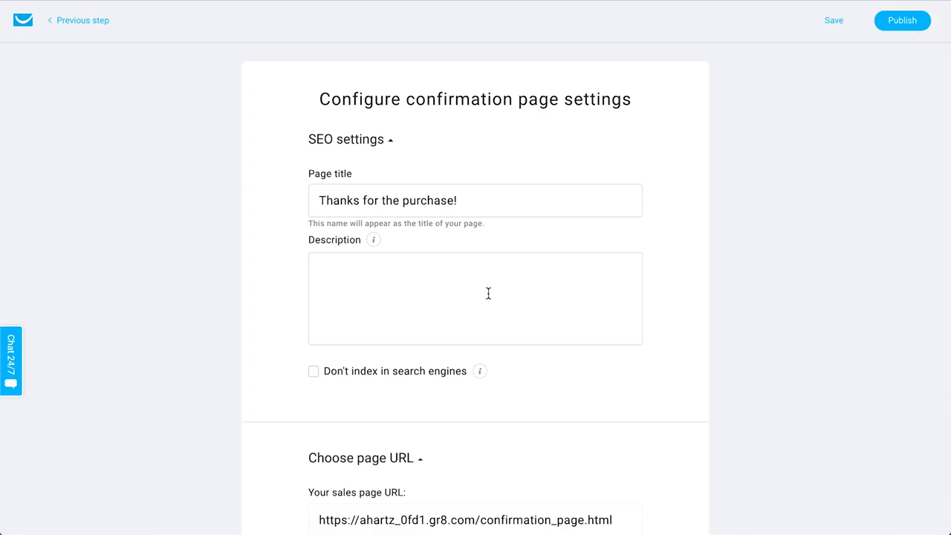
scroll(488, 293, "down", 5)
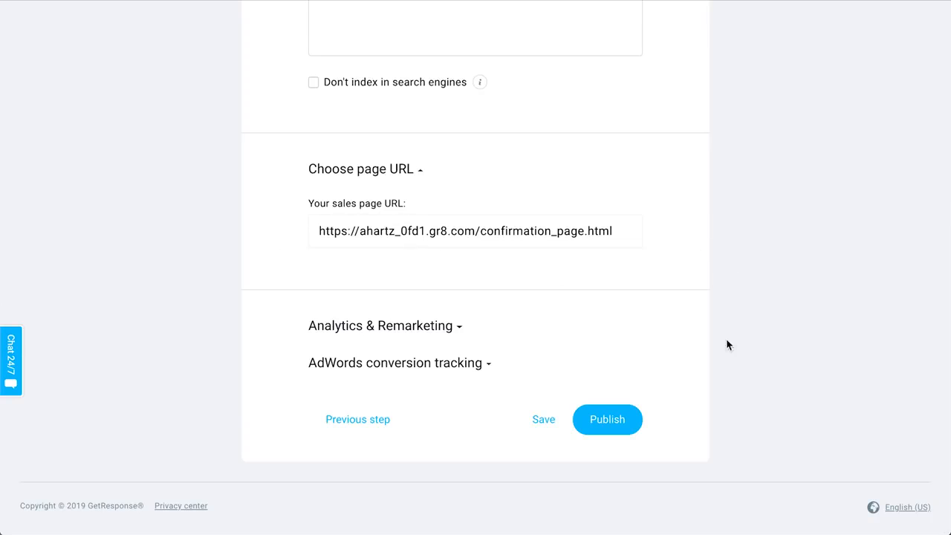
left_click(616, 420)
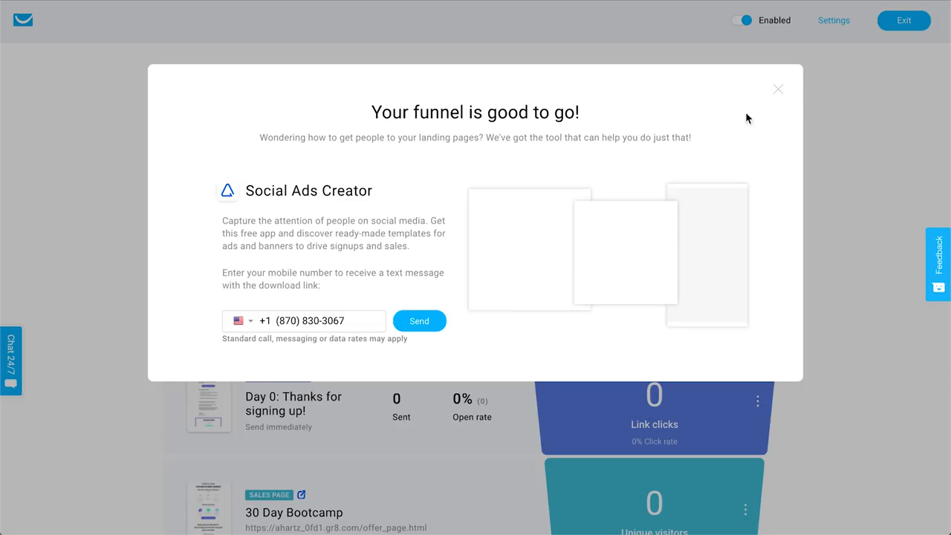
left_click(777, 90)
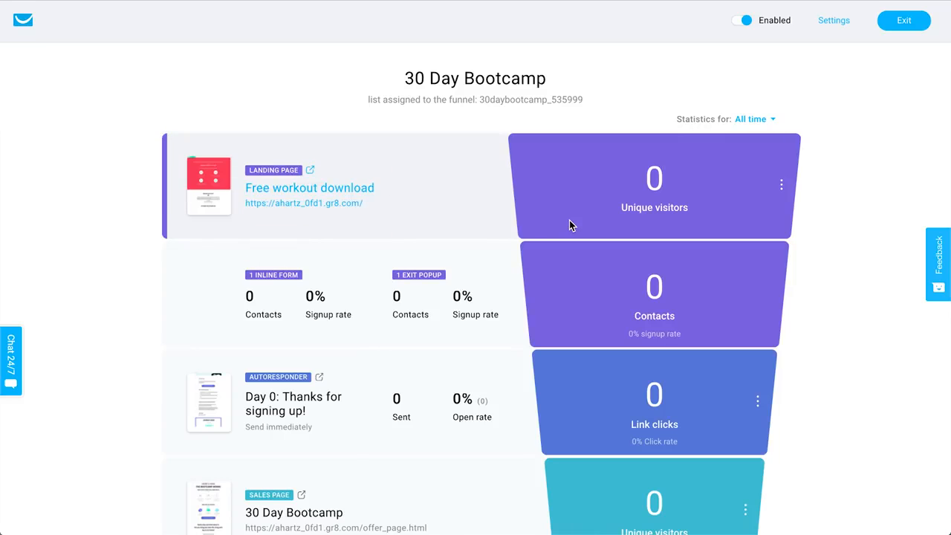
Step: Review the completed funnel from the landing page to the results, including the editing options for the confirmation page and email
scroll(569, 220, "down", 3)
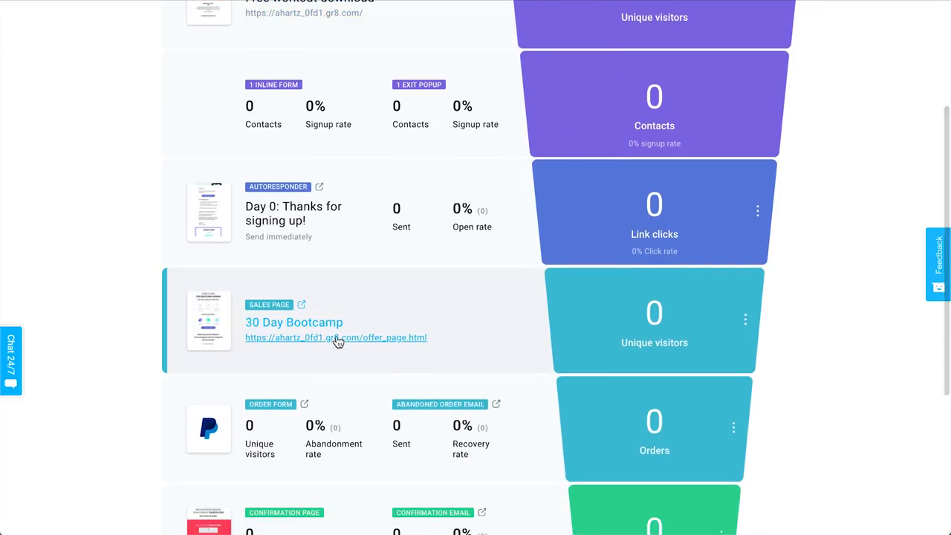
scroll(855, 331, "up", 3)
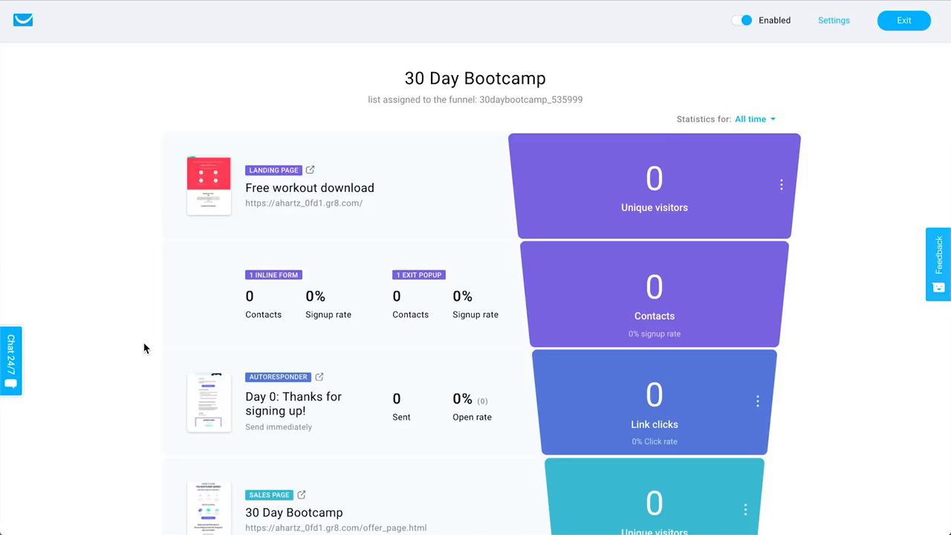
scroll(134, 350, "down", 1)
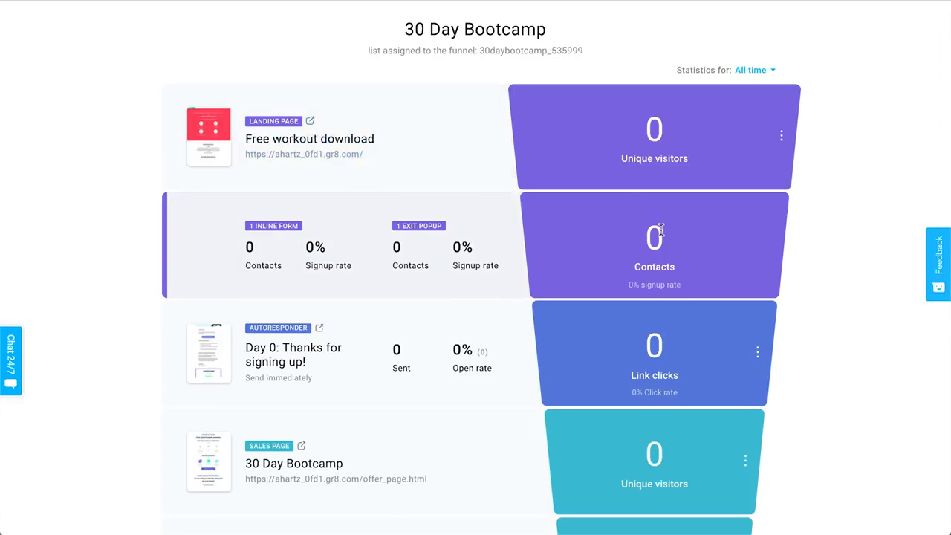
scroll(897, 257, "down", 5)
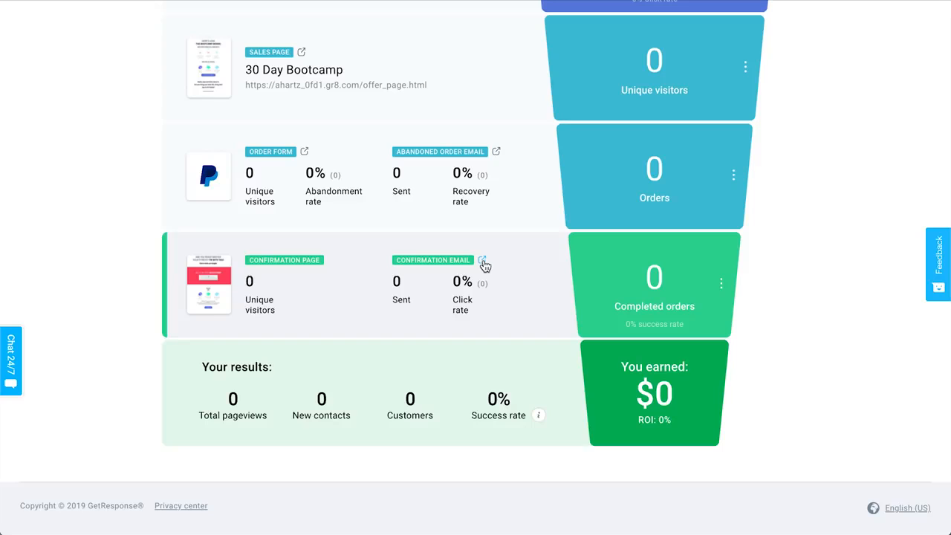
left_click(722, 285)
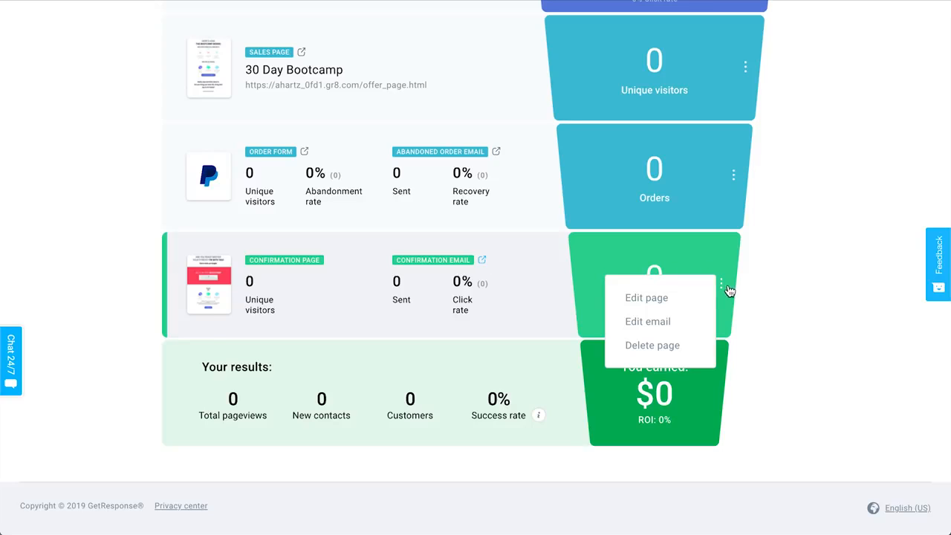
left_click(662, 321)
left_click(721, 284)
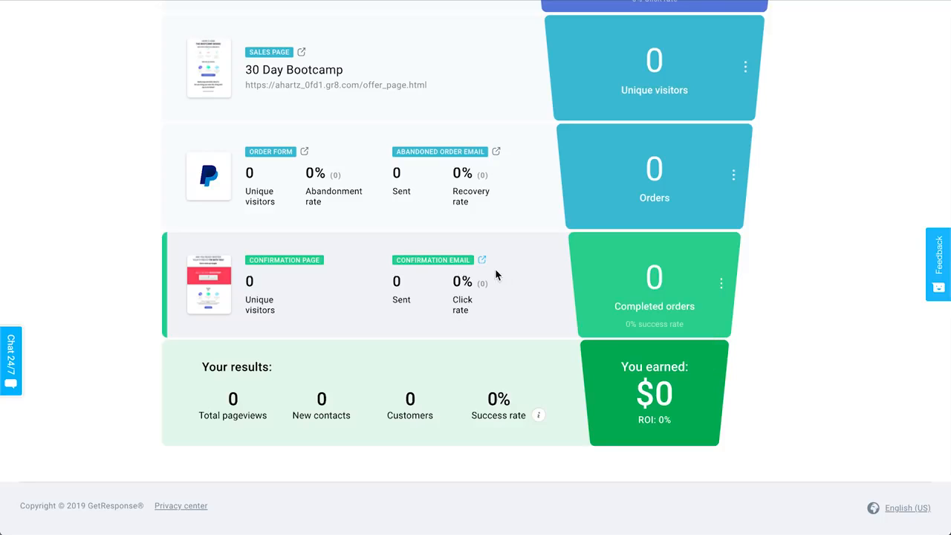
scroll(794, 334, "up", 5)
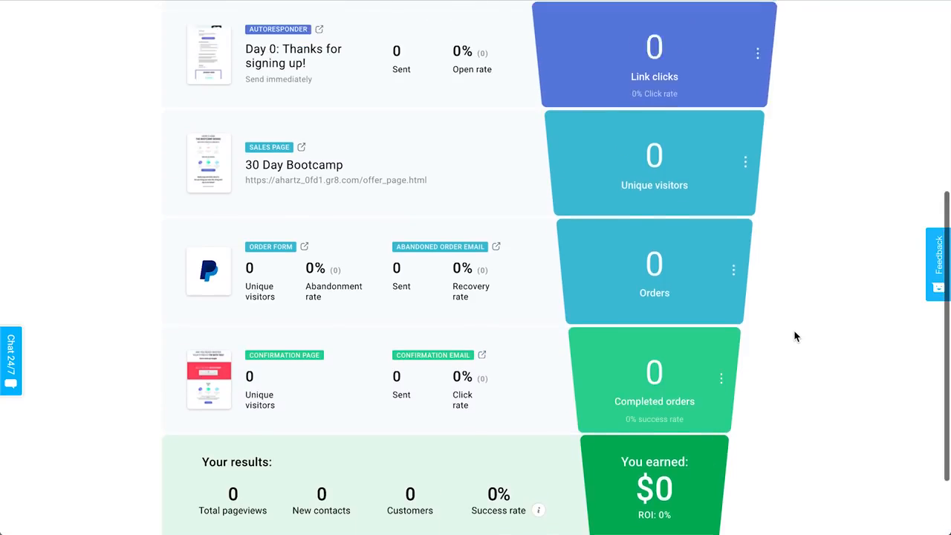
scroll(794, 337, "up", 1)
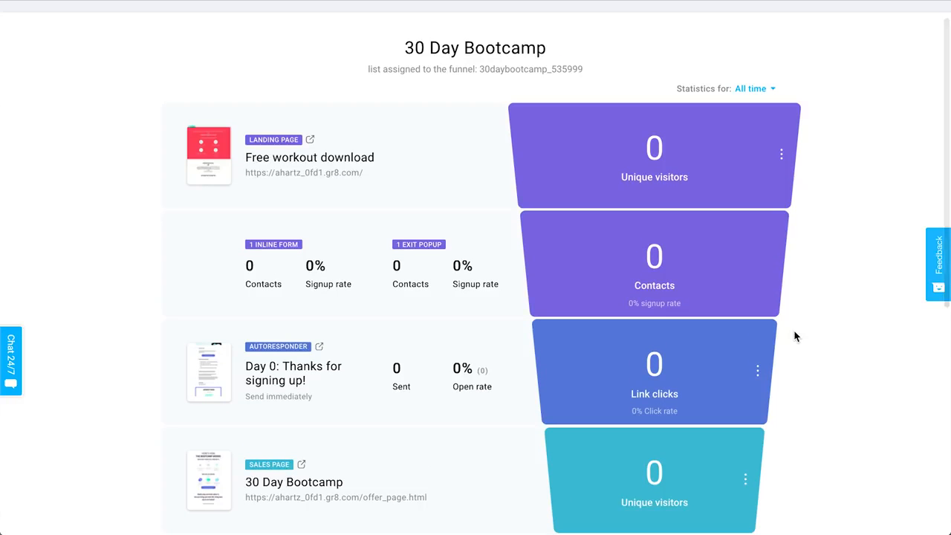